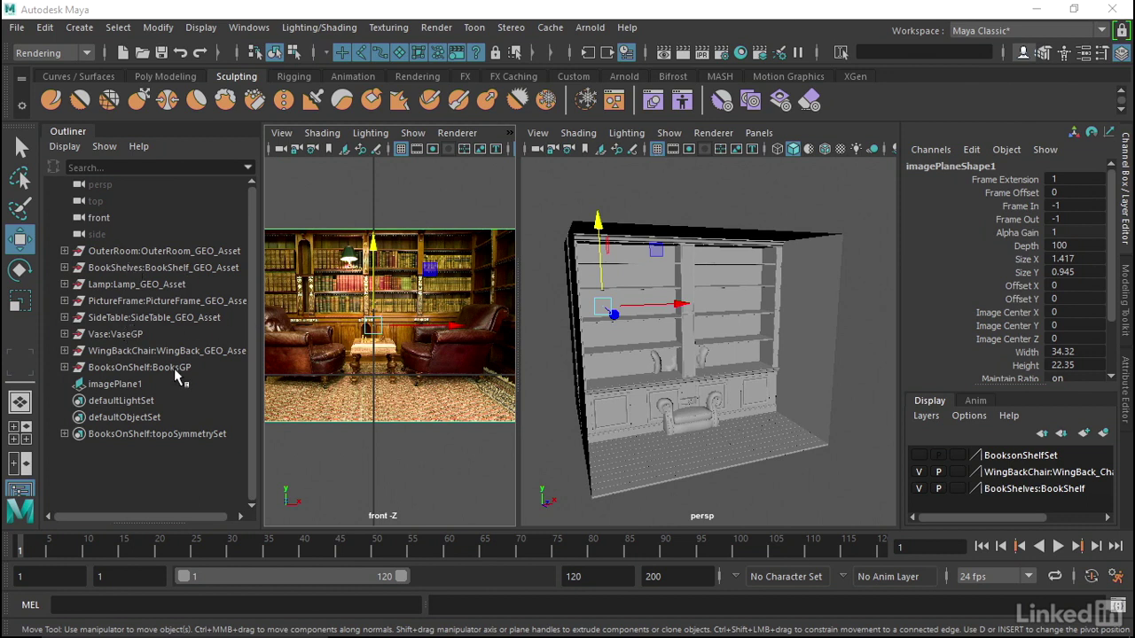
Push the bookshelf back along Z to -128.193, checking it in the wireframe side view
click(161, 271)
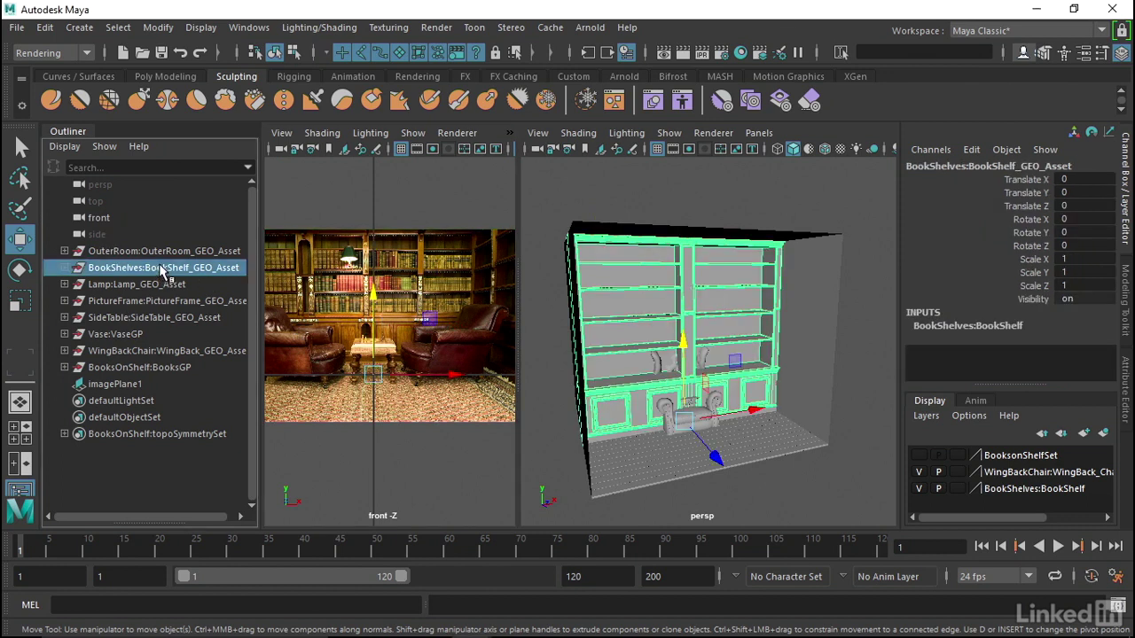
drag(710, 468, 687, 440)
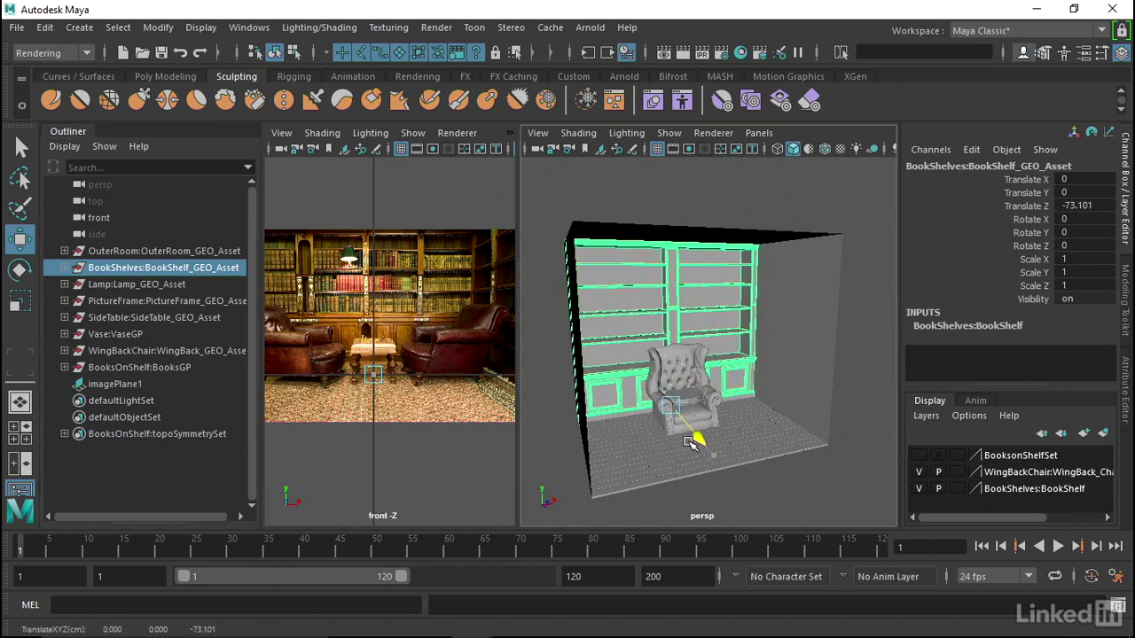
drag(707, 345, 780, 350)
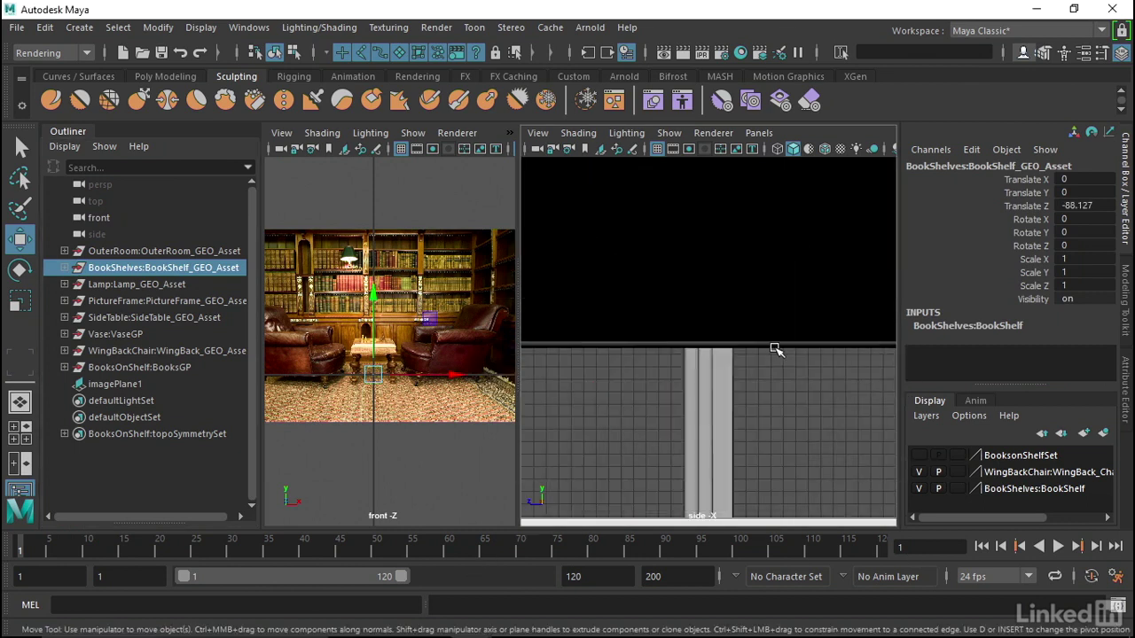
alt+right_drag(750, 333, 696, 253)
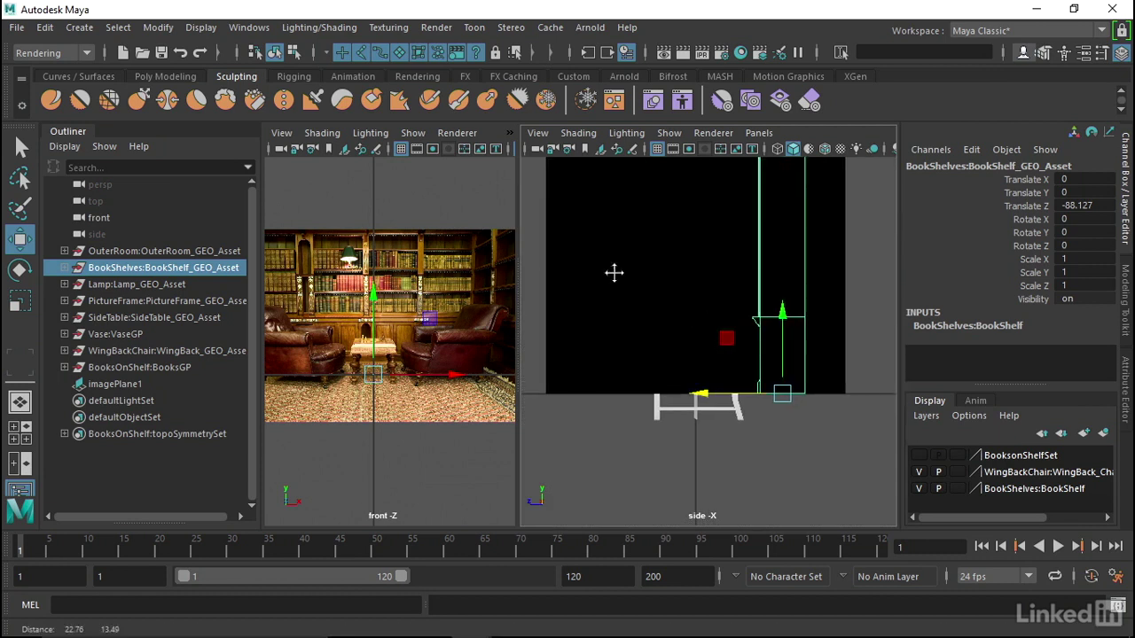
alt+middle_drag(709, 304, 651, 258)
alt+right_drag(651, 258, 707, 280)
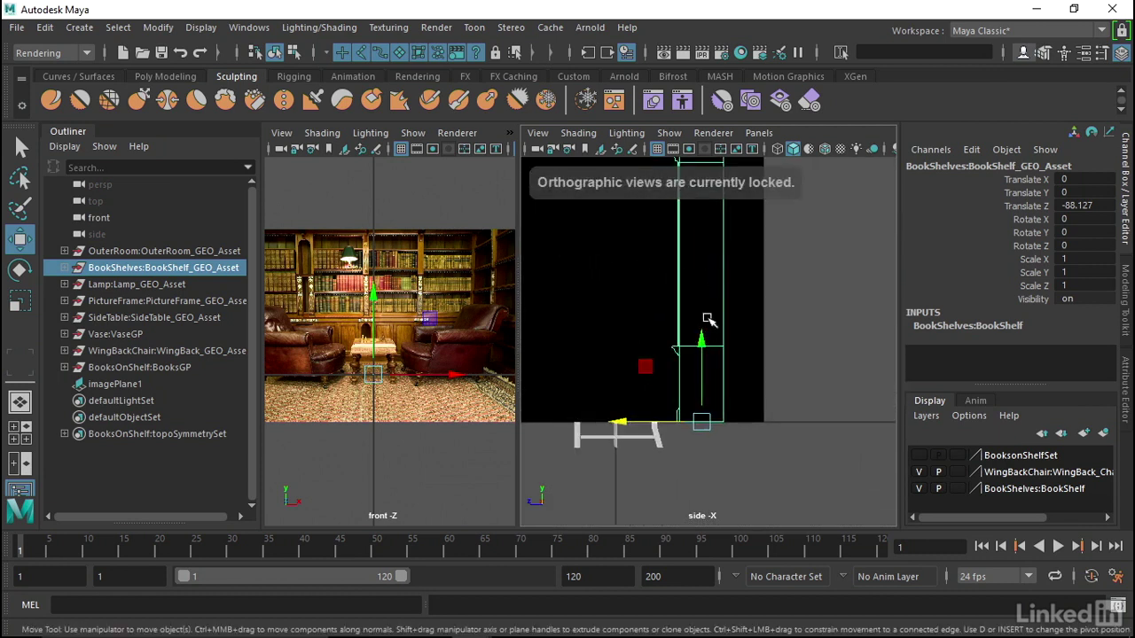
drag(621, 423, 658, 419)
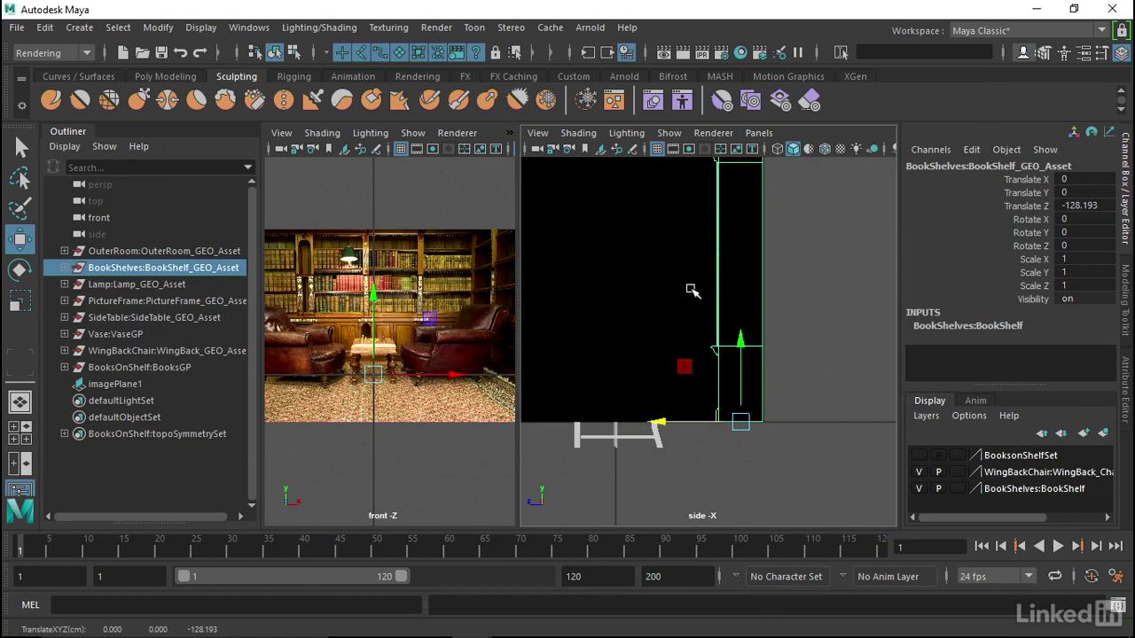
key(4)
alt+right_drag(693, 293, 567, 266)
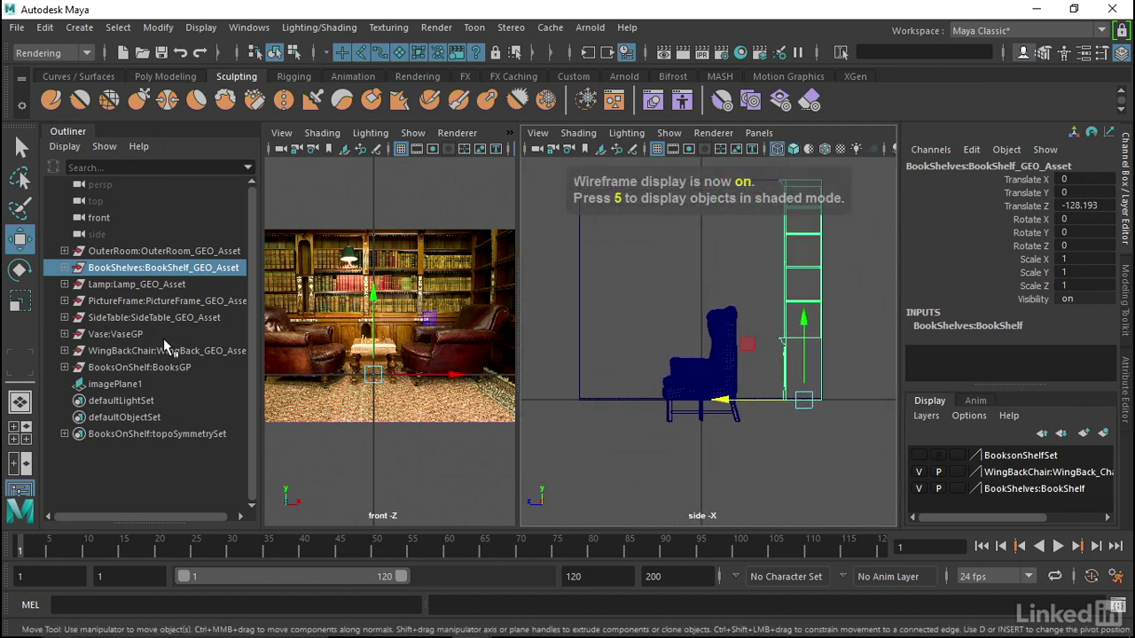
Select the wingback chair and frame it in the side view
click(135, 351)
key(f)
scroll(701, 344, up, 5)
Raise the wingback chair to Y 28.916 and turn it to Rotate Y -30.332
mouse_move(709, 337)
alt+mouse_down()
mouse_move(743, 381)
mouse_move(690, 342)
alt+mouse_up()
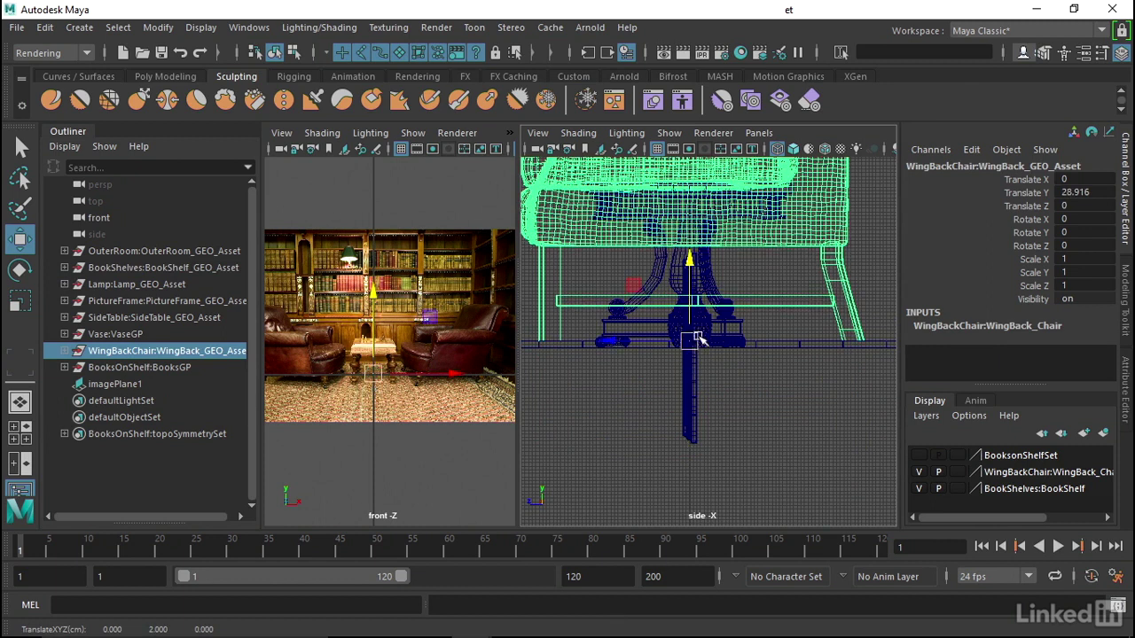
mouse_move(809, 338)
alt+mouse_down()
mouse_move(588, 304)
mouse_move(680, 342)
mouse_move(700, 313)
mouse_move(743, 381)
mouse_move(825, 372)
alt+mouse_up()
key(space)
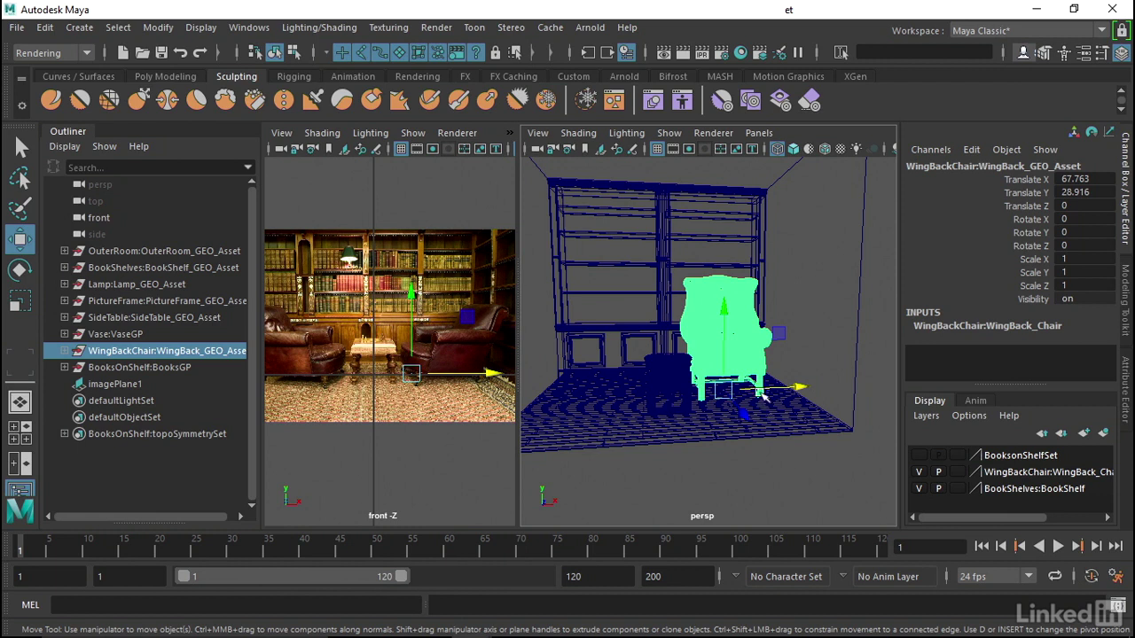
key(e)
drag(761, 403, 723, 384)
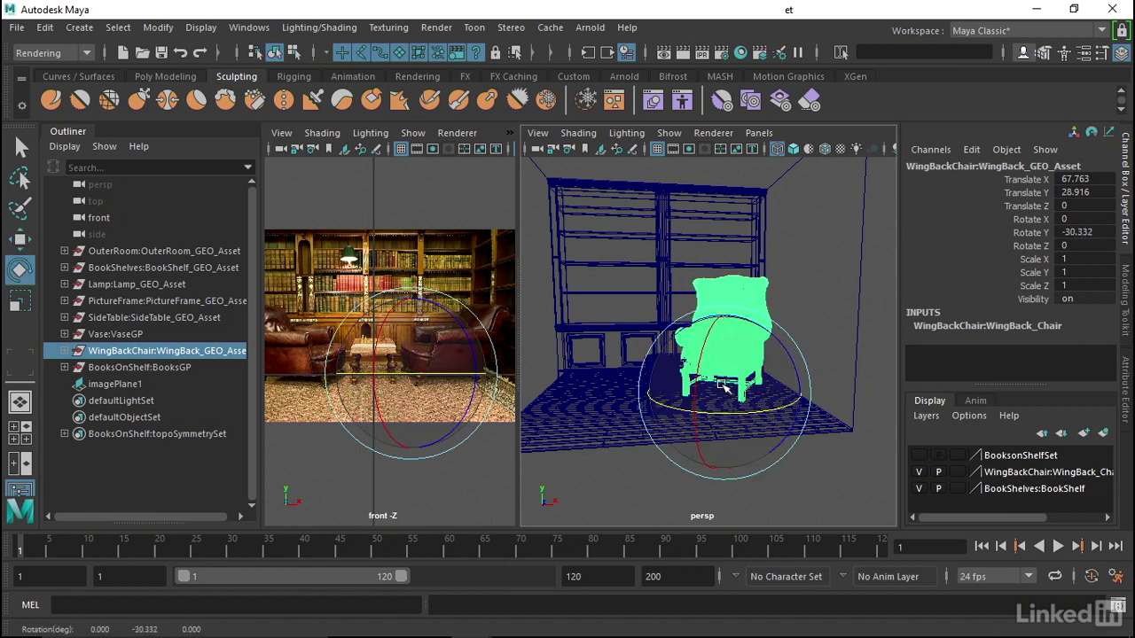
key(5)
scroll(723, 383, up, 5)
mouse_move(723, 383)
alt+mouse_down()
mouse_move(786, 362)
mouse_move(653, 357)
alt+mouse_up()
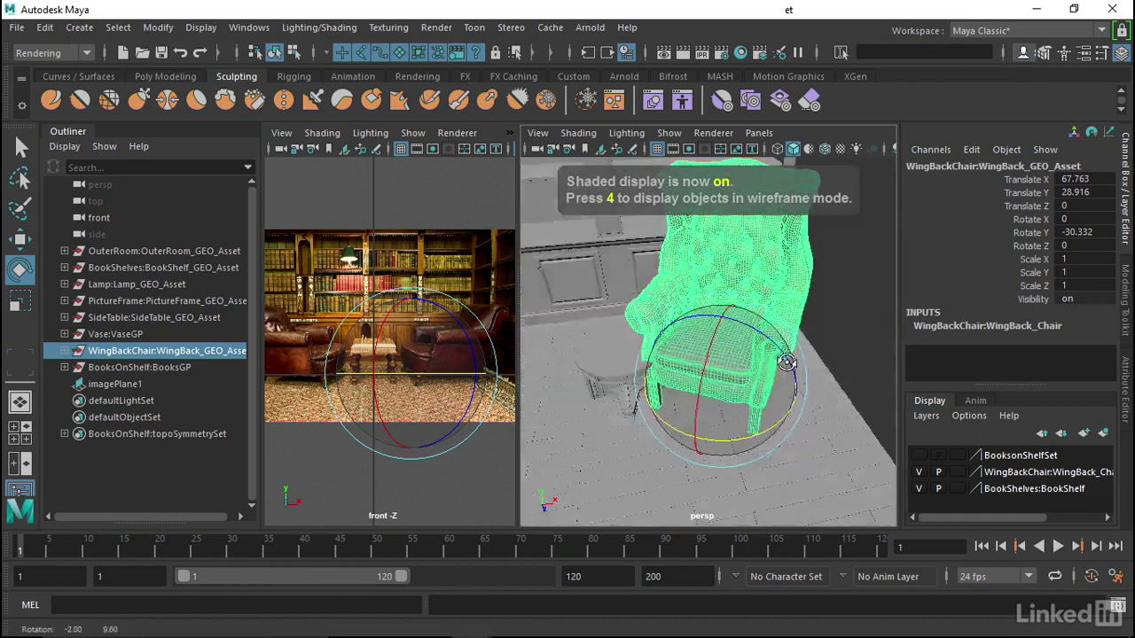
Place the chair at Translate X 74.253, Z -18.658 using the top view
key(space)
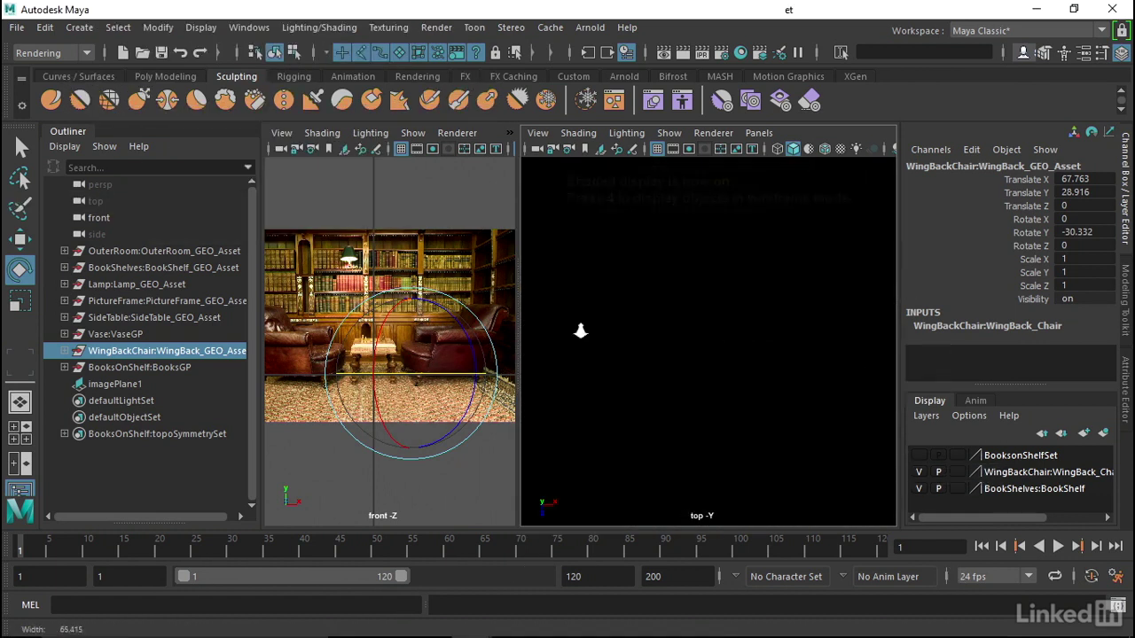
key(4)
key(f)
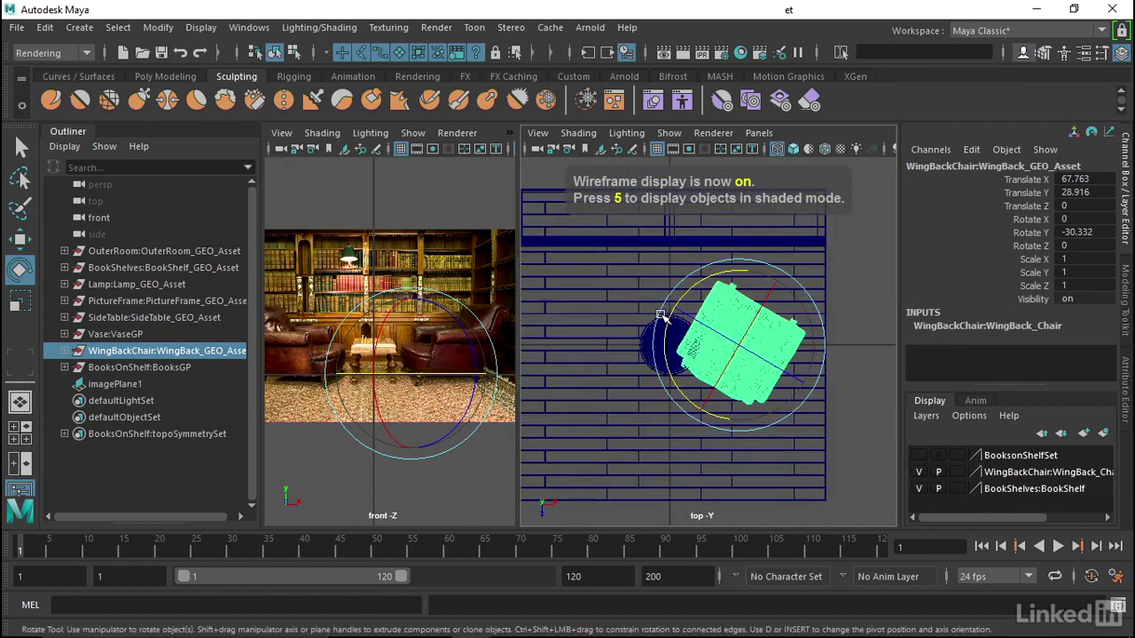
key(w)
drag(715, 368, 798, 328)
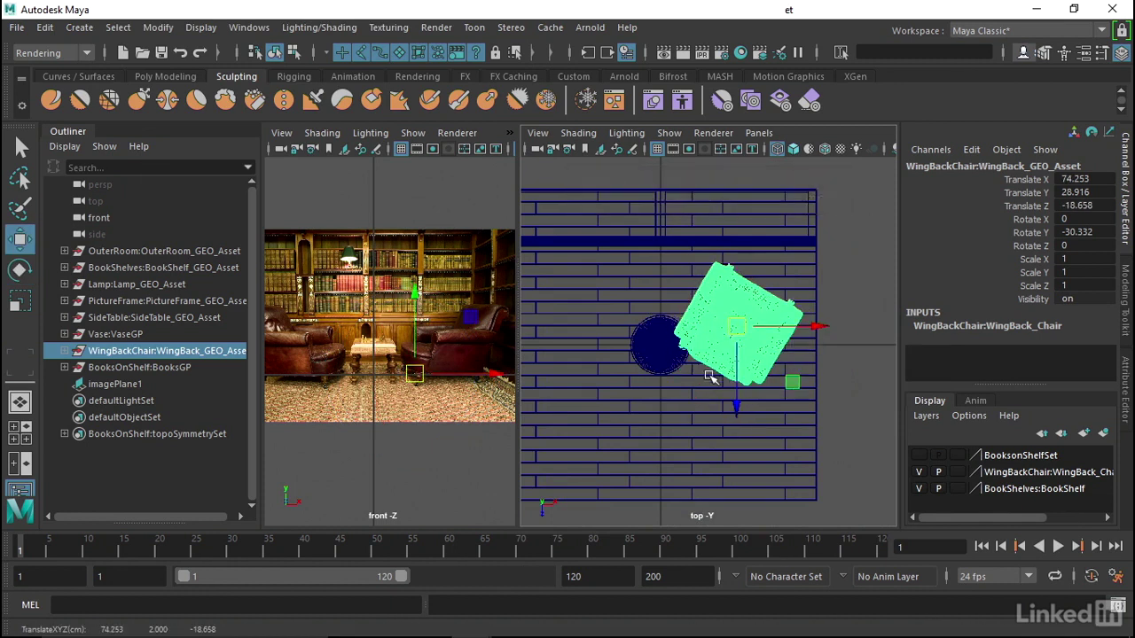
mouse_move(688, 266)
mouse_down()
mouse_move(621, 212)
mouse_move(726, 220)
mouse_up()
scroll(726, 220, up, 3)
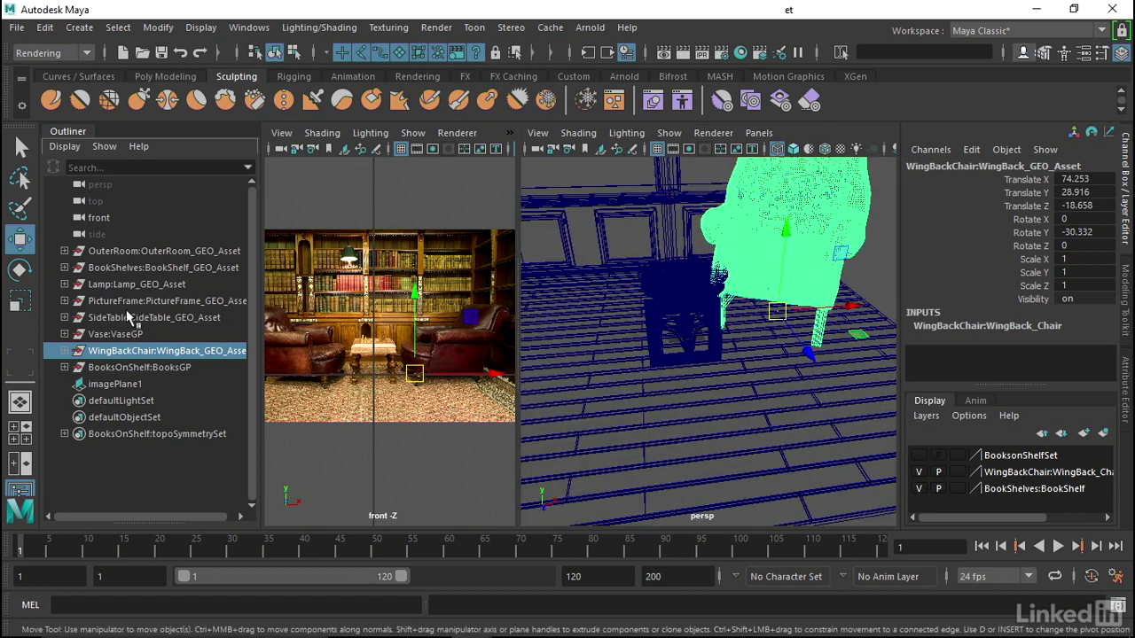
Select the side table and raise it to Translate Y 2.065 in front view
click(128, 318)
key(f)
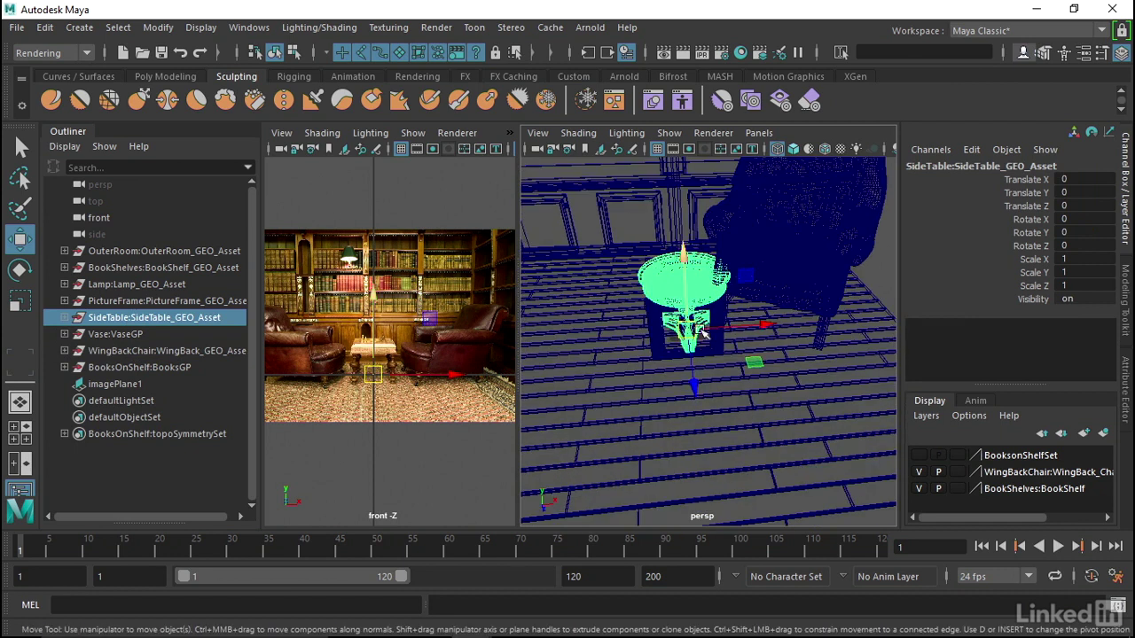
key(space)
drag(708, 332, 700, 355)
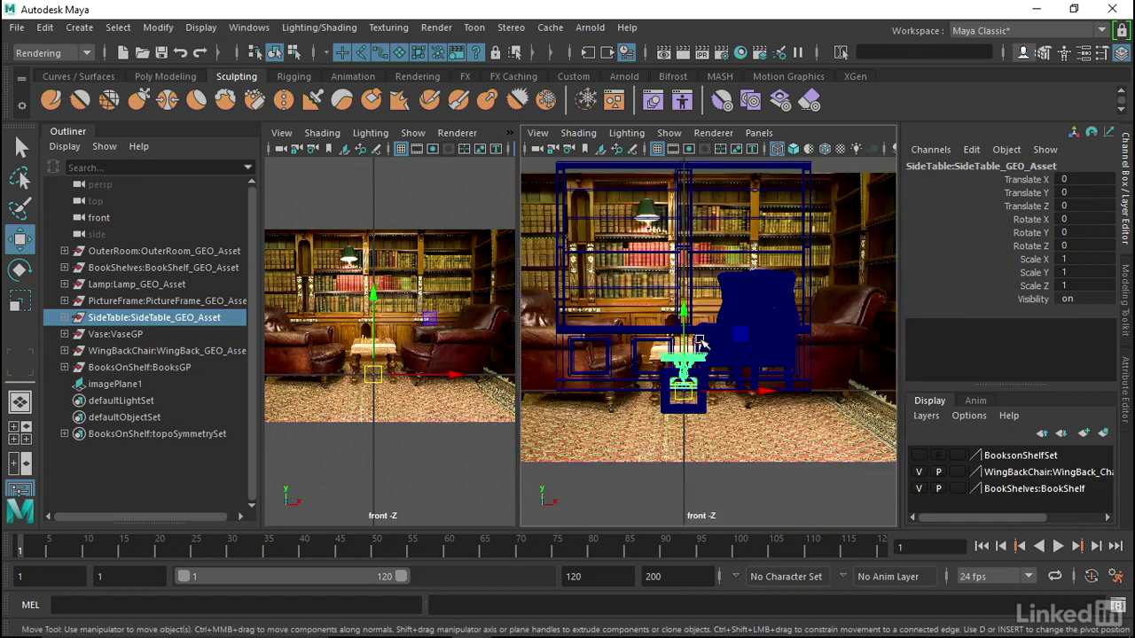
scroll(747, 338, up, 6)
scroll(748, 338, up, 3)
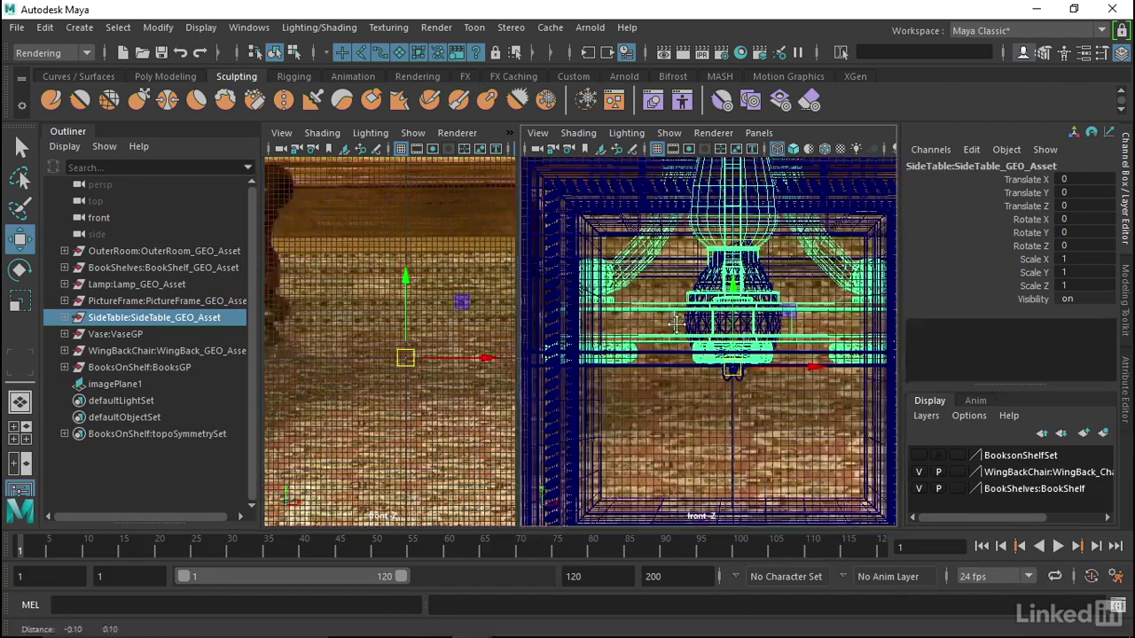
alt+middle_drag(747, 338, 621, 337)
mouse_move(710, 306)
mouse_down()
mouse_move(712, 276)
mouse_move(725, 289)
mouse_move(724, 278)
mouse_move(760, 328)
mouse_up()
Move the side table back to Z -59.417 beside the chair in shaded perspective
key(space)
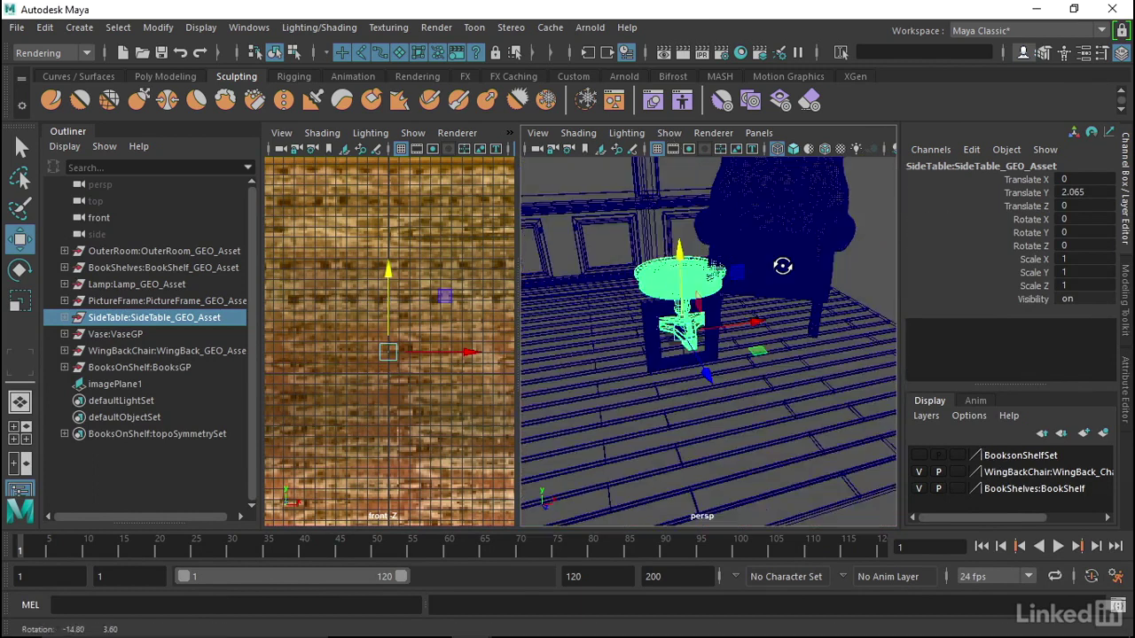
alt+right_drag(760, 328, 771, 394)
drag(777, 399, 668, 333)
key(5)
alt+right_drag(749, 303, 751, 329)
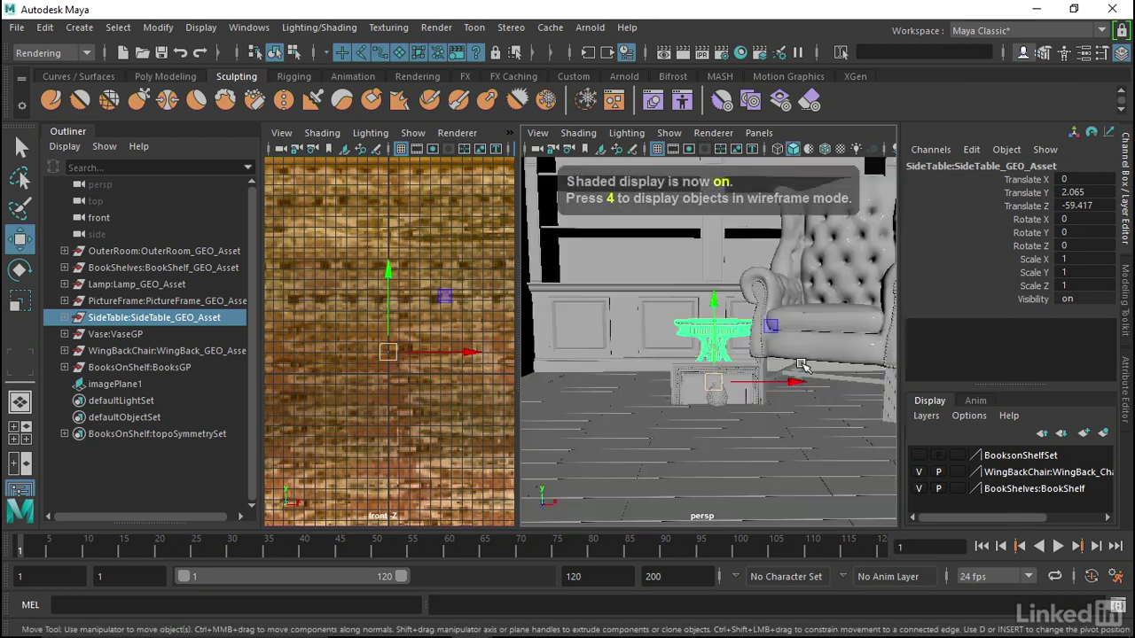
mouse_move(751, 328)
alt+mouse_down()
mouse_move(753, 342)
mouse_move(753, 298)
mouse_move(704, 214)
alt+mouse_up()
Rest the vase on the side table at X 1.951, Y 47.927, Z -69.483
click(125, 334)
key(space)
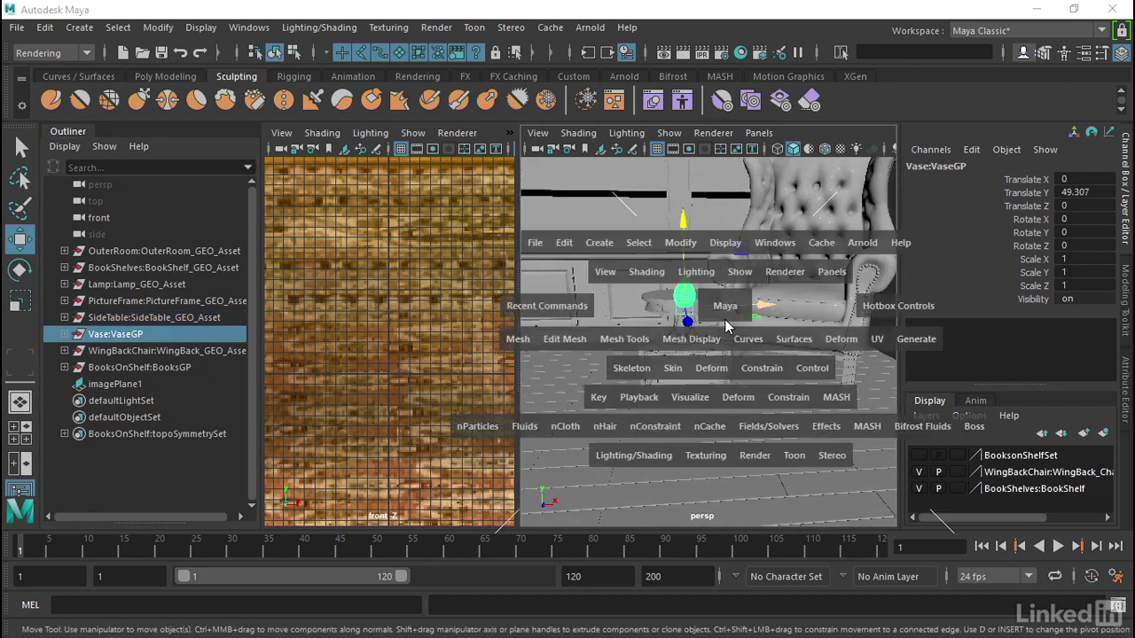
drag(725, 320, 650, 359)
key(shift+f)
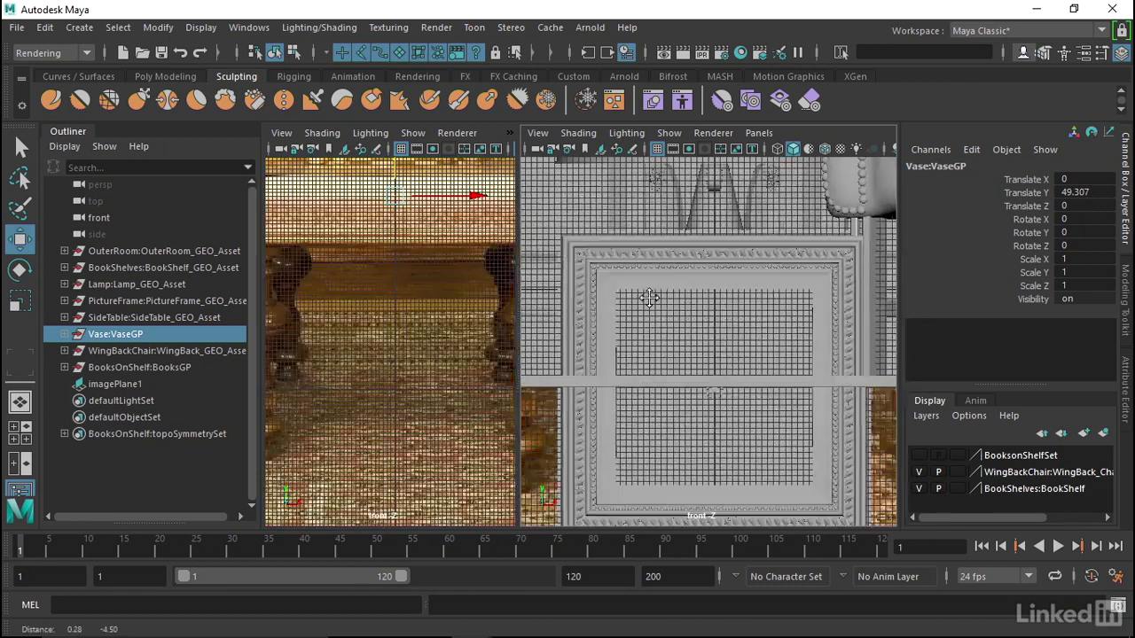
alt+drag(754, 355, 762, 360)
scroll(761, 359, up, 2)
scroll(715, 355, up, 2)
key(4)
scroll(733, 238, up, 1)
middle_drag(733, 238, 743, 319)
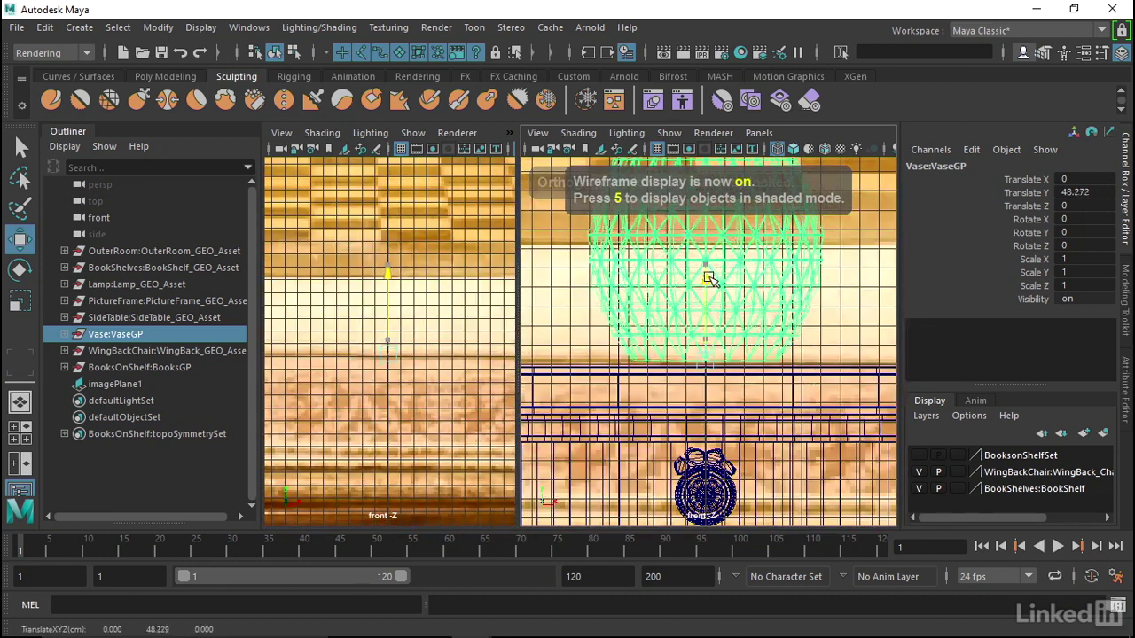
mouse_move(743, 319)
mouse_down()
mouse_move(760, 311)
mouse_move(856, 332)
mouse_move(671, 341)
mouse_move(641, 302)
mouse_move(611, 287)
mouse_up()
mouse_move(696, 285)
mouse_down()
mouse_move(705, 284)
mouse_move(683, 292)
mouse_up()
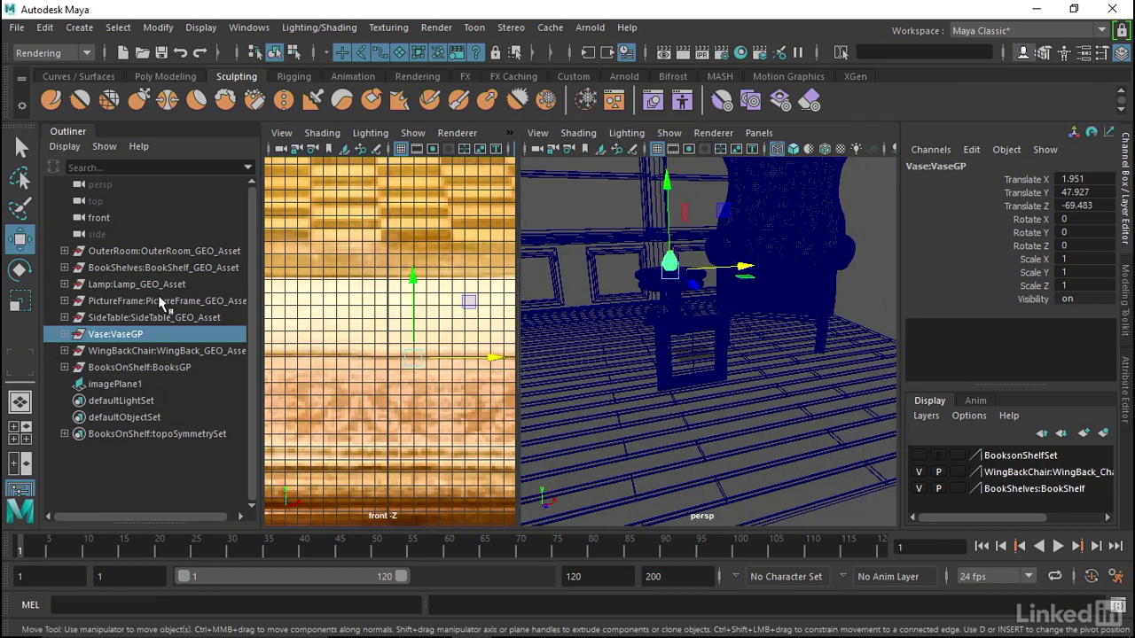
Select the picture frame and lift it up the wall to Y 131.968
click(129, 302)
key(f)
scroll(700, 353, down, 2)
key(5)
mouse_move(701, 353)
alt+mouse_down()
mouse_move(639, 292)
mouse_move(680, 209)
alt+mouse_up()
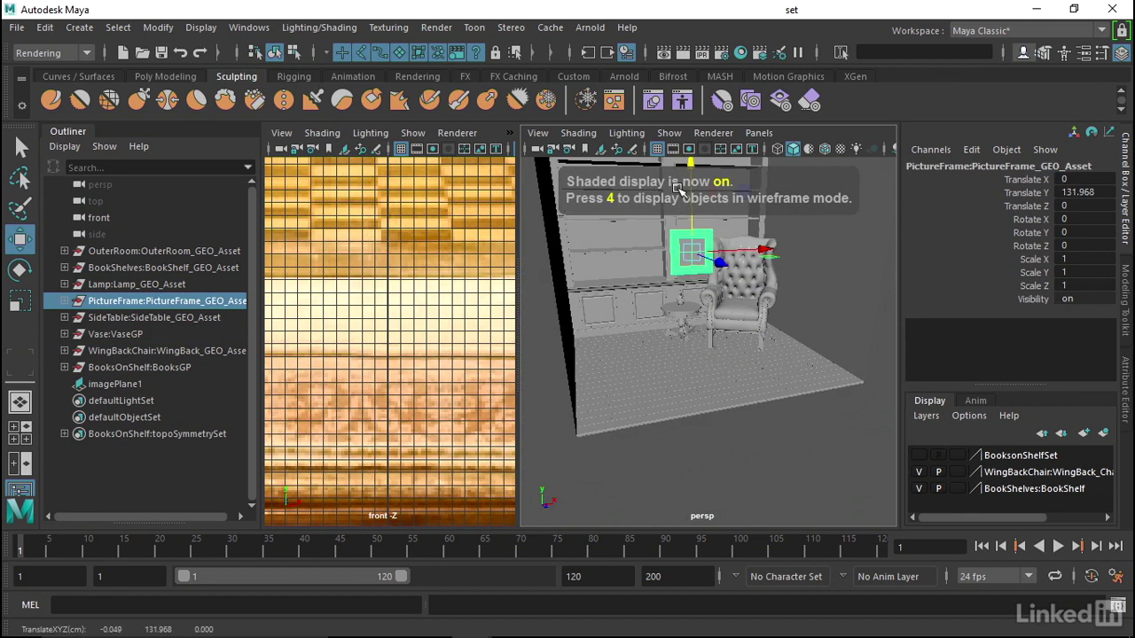
Slide the picture frame along X to 138.772 and set its Y rotation to -90
mouse_move(758, 251)
mouse_down()
mouse_move(855, 251)
mouse_move(755, 320)
mouse_move(675, 289)
mouse_up()
key(e)
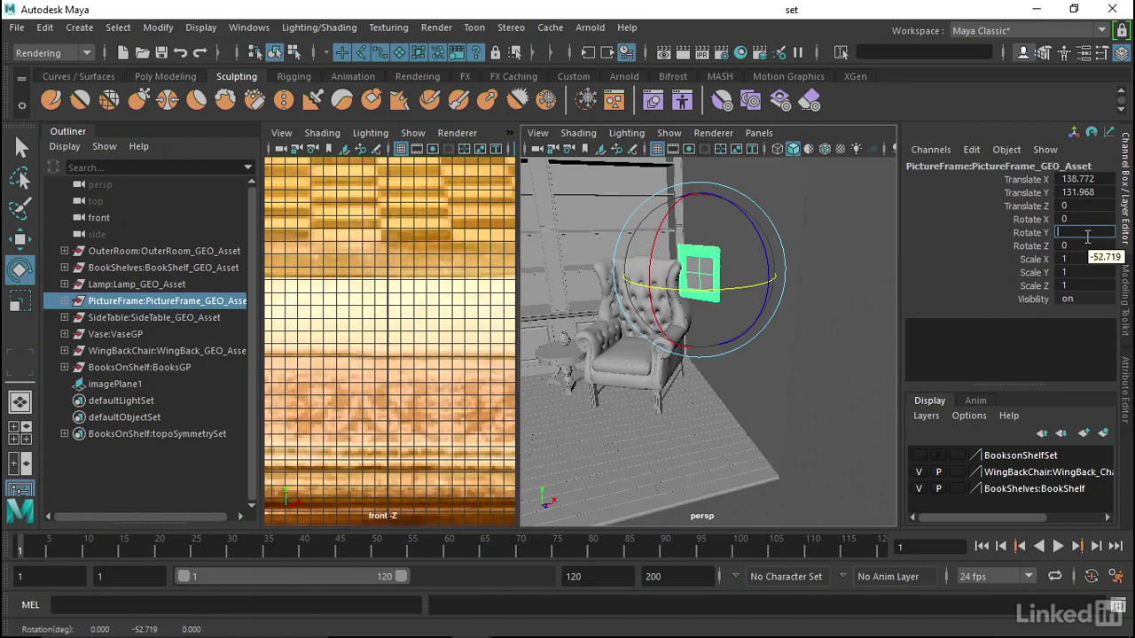
text(-90)
key(Return)
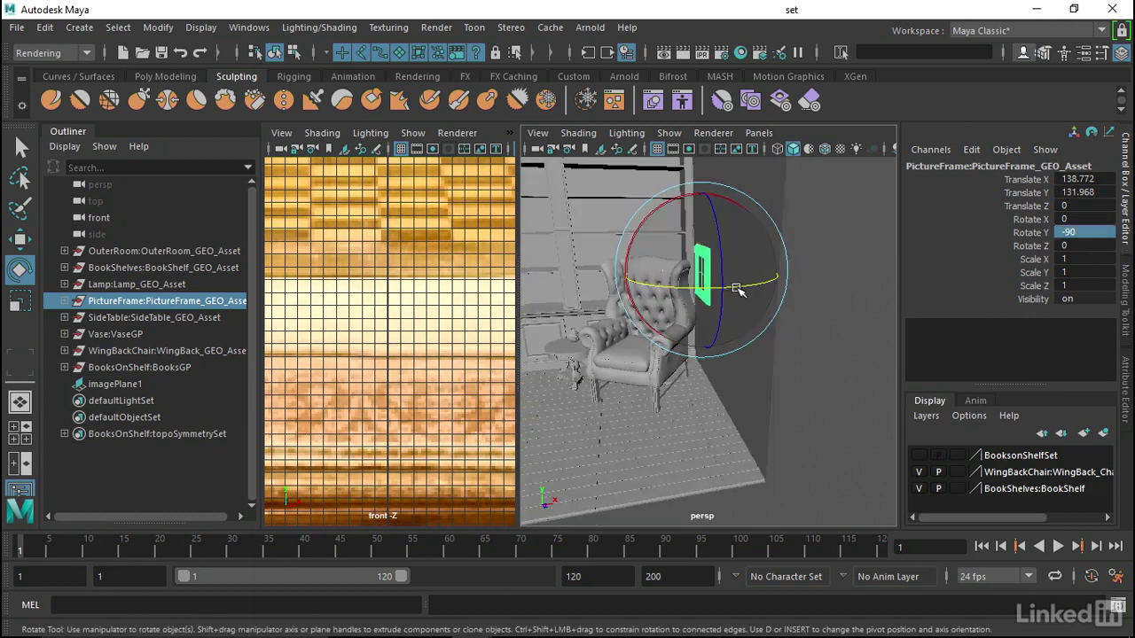
Shift the picture frame further along the wall toward X 149.296 in wireframe front view
drag(740, 283, 739, 291)
scroll(705, 266, down, 3)
scroll(608, 243, down, 3)
scroll(621, 245, down, 3)
scroll(750, 263, down, 2)
key(f)
key(4)
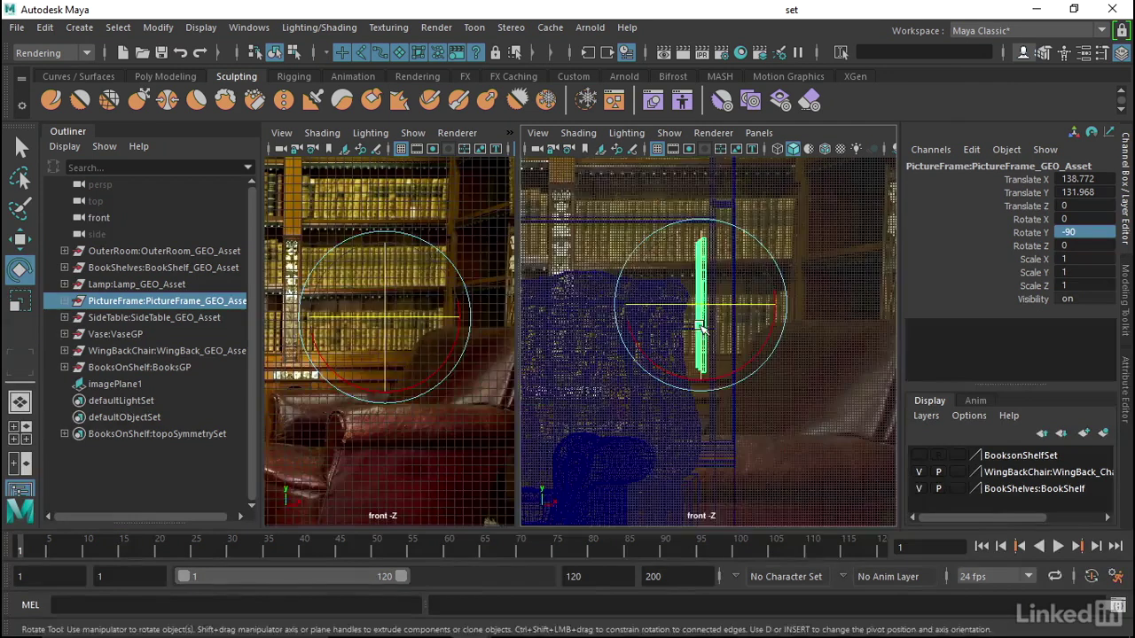
mouse_move(683, 337)
alt+mouse_down()
mouse_move(695, 324)
mouse_move(718, 355)
mouse_move(765, 365)
alt+mouse_up()
scroll(695, 324, up, 3)
key(w)
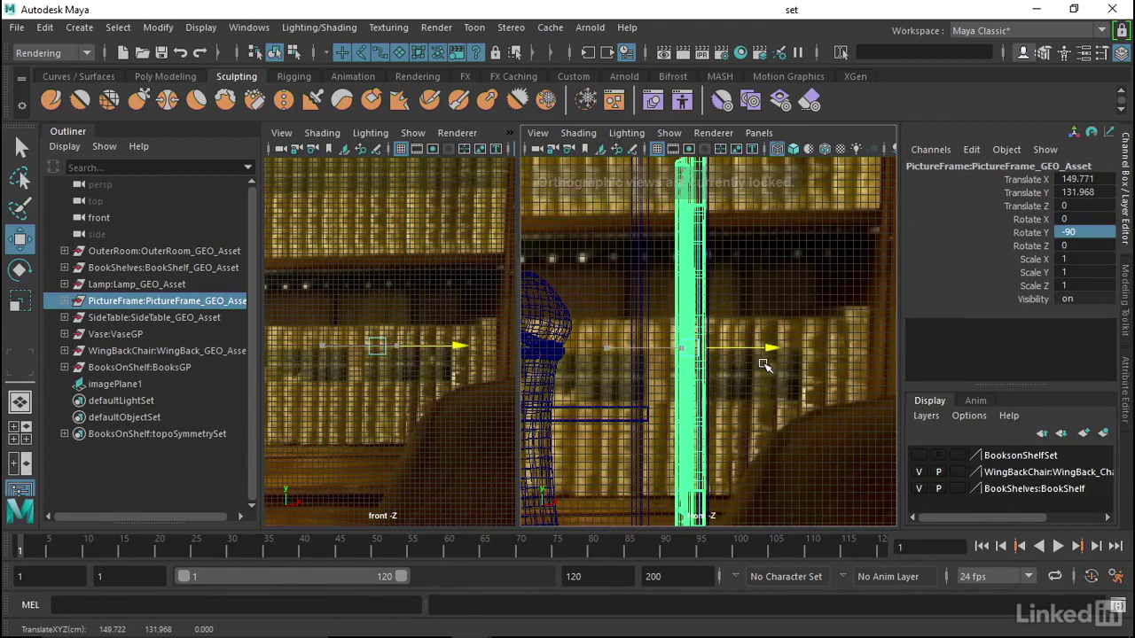
mouse_move(773, 218)
alt+middle_down()
mouse_move(674, 319)
mouse_move(707, 299)
alt+middle_up()
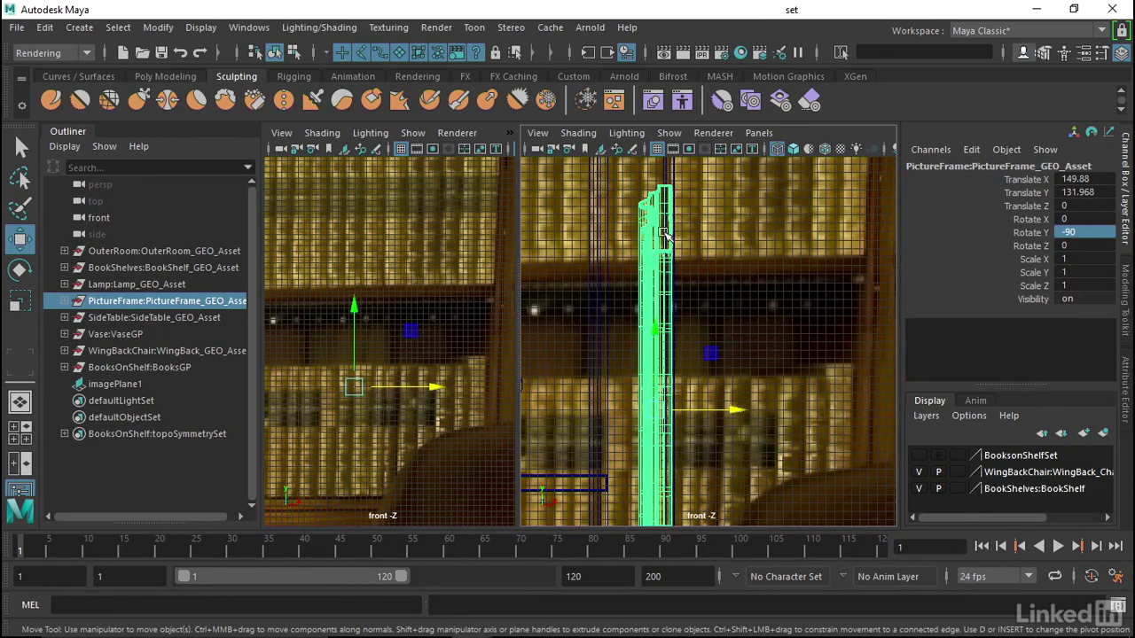
mouse_move(675, 244)
alt+middle_down()
mouse_move(704, 292)
mouse_move(693, 247)
alt+middle_up()
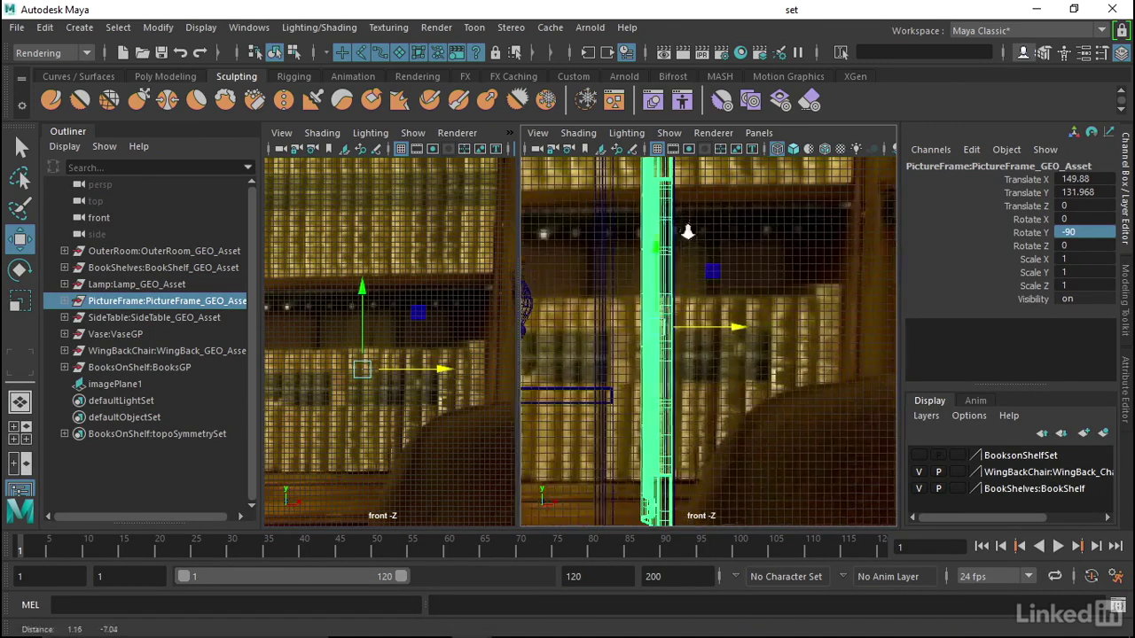
Tilt the picture frame about 1.5° around X and nudge it slightly left
key(e)
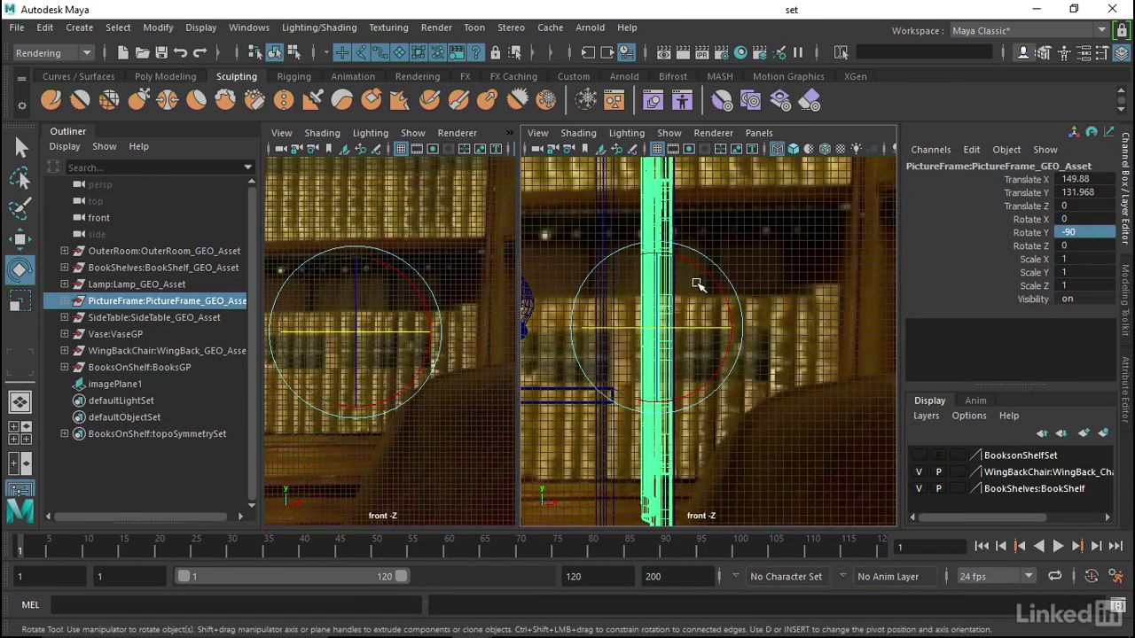
drag(704, 273, 702, 274)
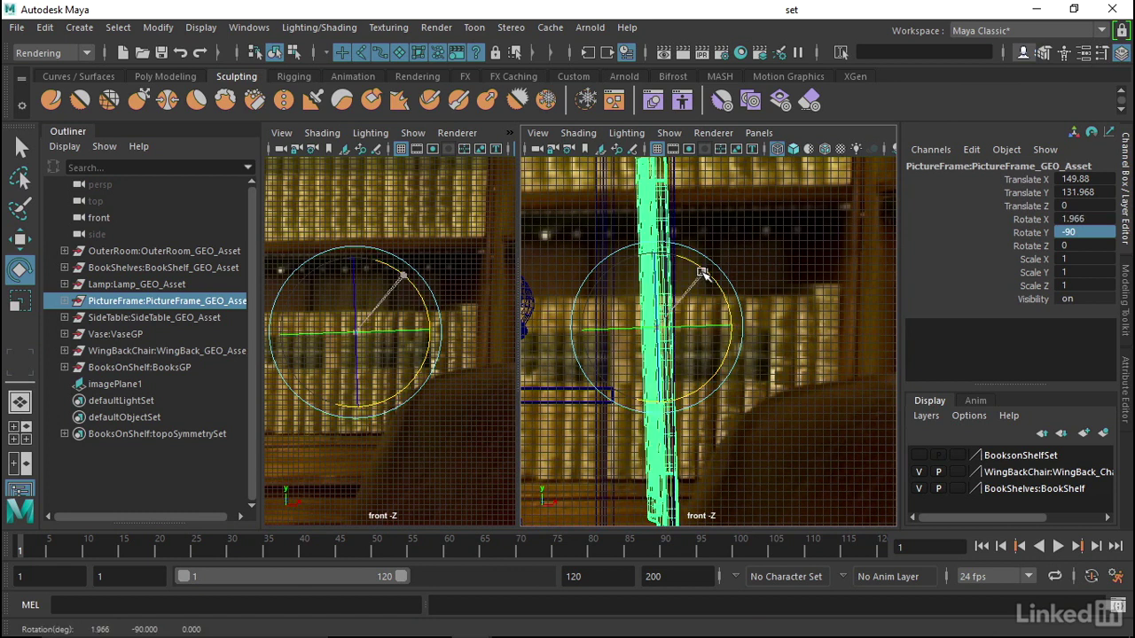
key(w)
mouse_move(706, 274)
alt+middle_down()
mouse_move(722, 286)
mouse_move(745, 213)
alt+middle_up()
drag(735, 209, 729, 210)
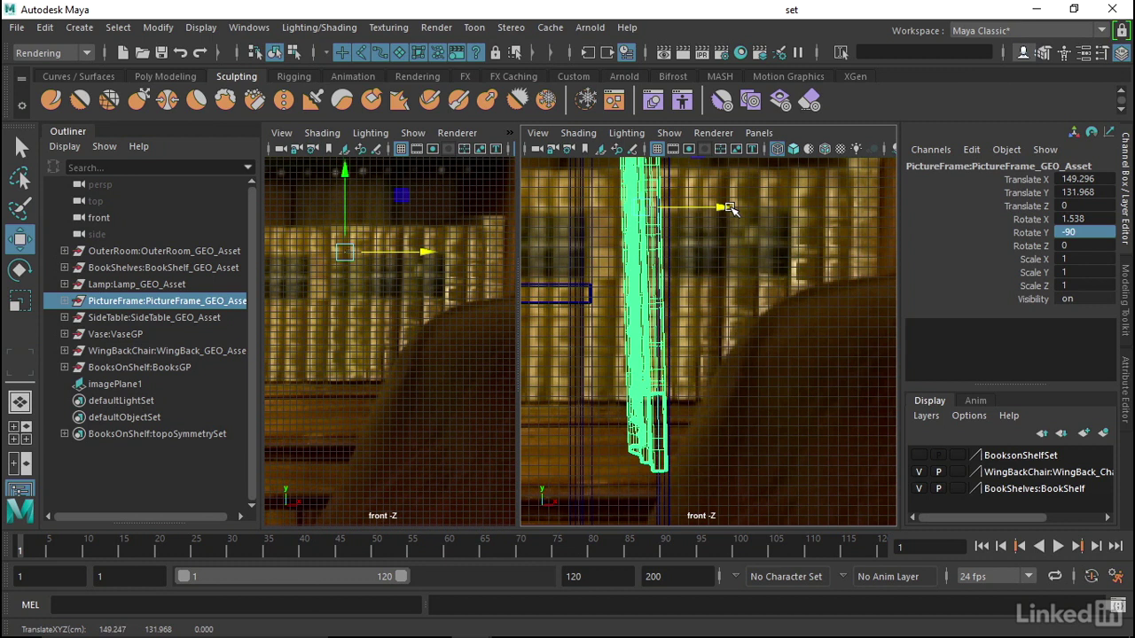
scroll(697, 304, up, 2)
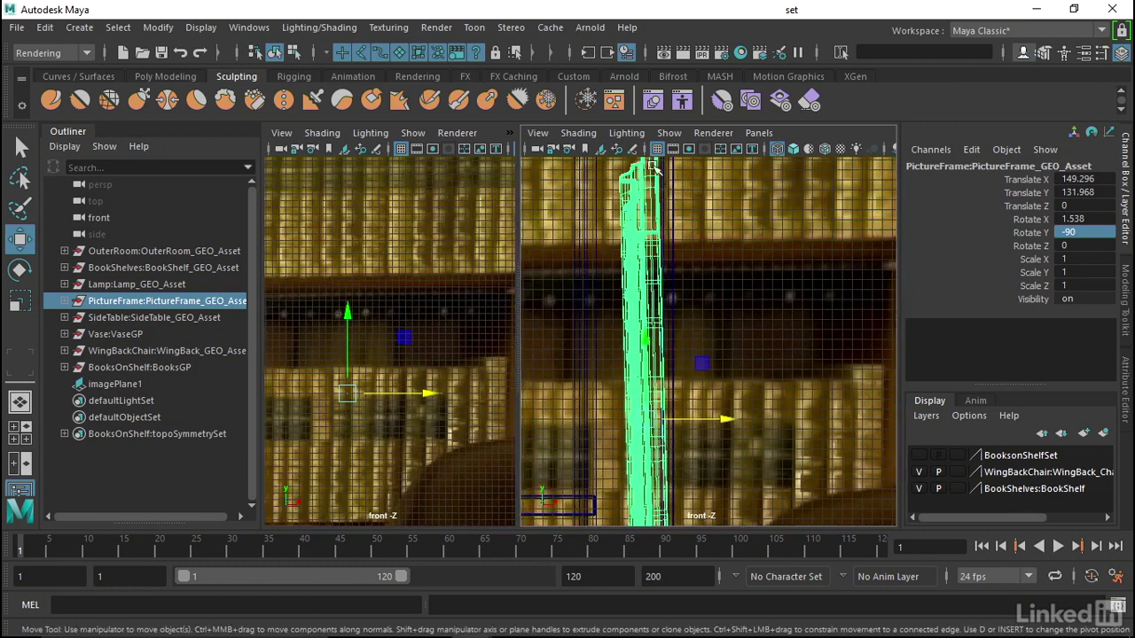
scroll(679, 324, down, 2)
scroll(687, 308, up, 1)
key(5)
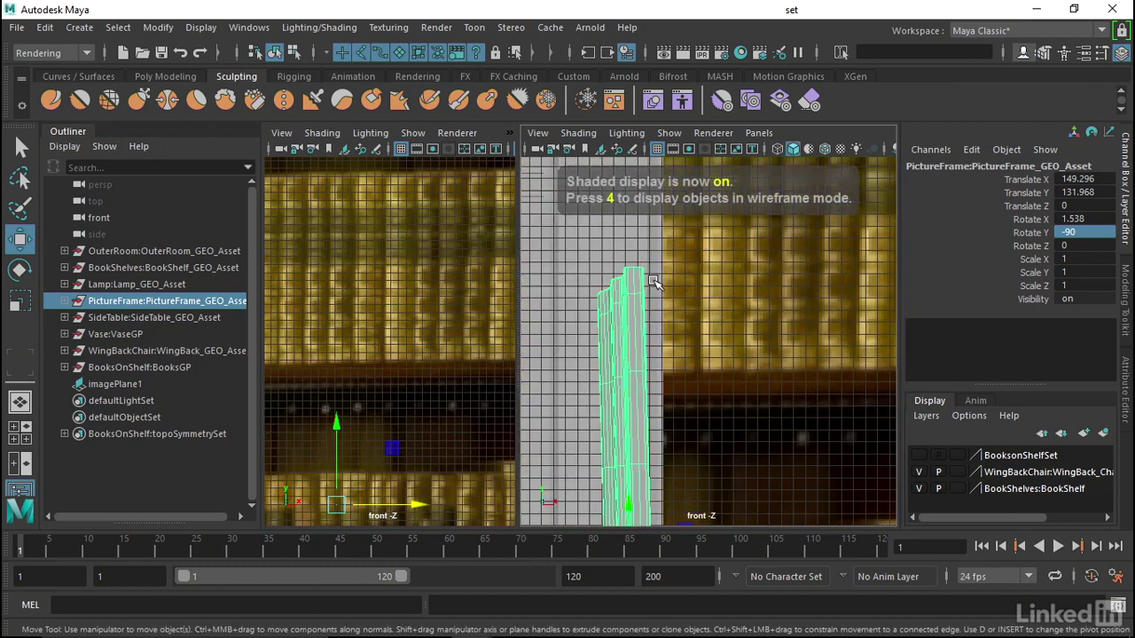
scroll(728, 337, down, 2)
scroll(639, 280, down, 2)
Switch to the perspective camera and orbit to show the chair and side table
key(space)
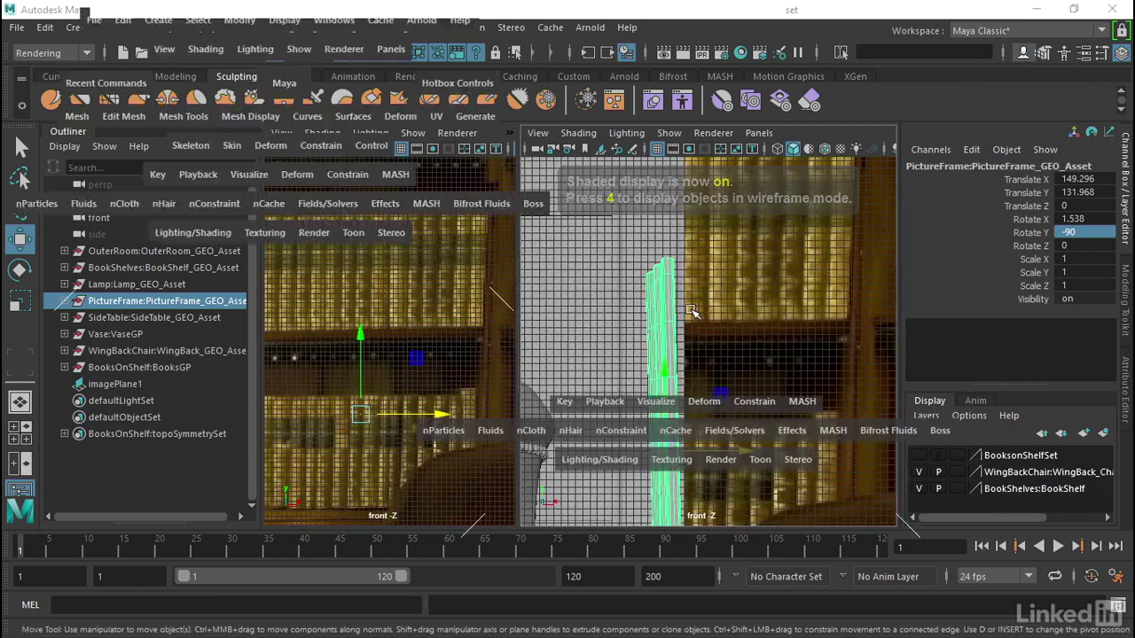
click(694, 280)
alt+drag(694, 279, 771, 253)
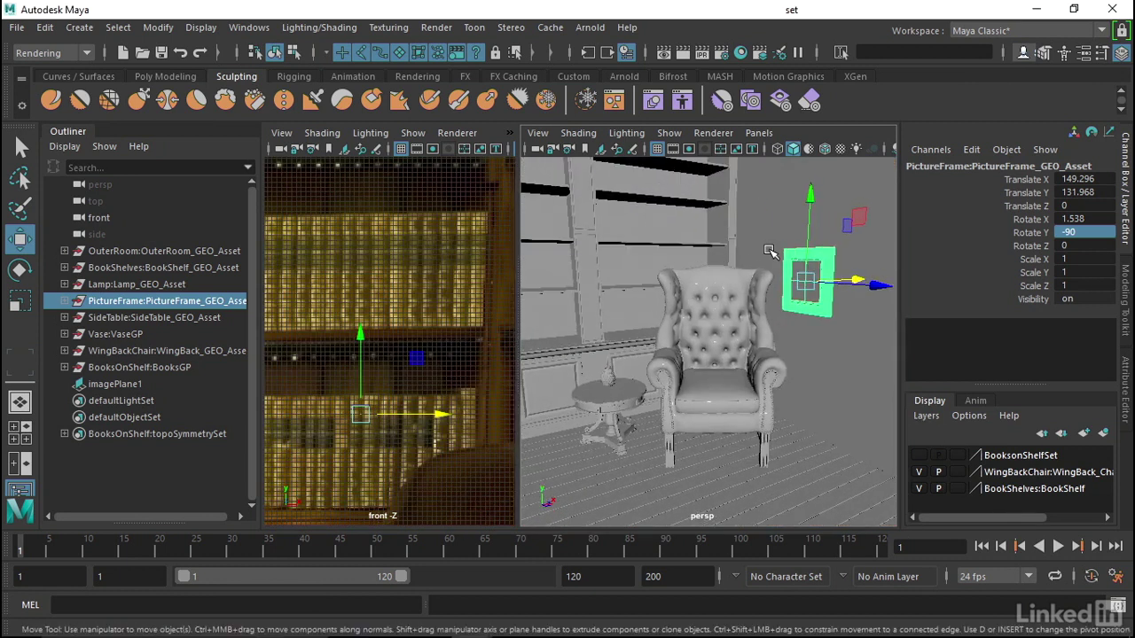
alt+drag(825, 282, 792, 311)
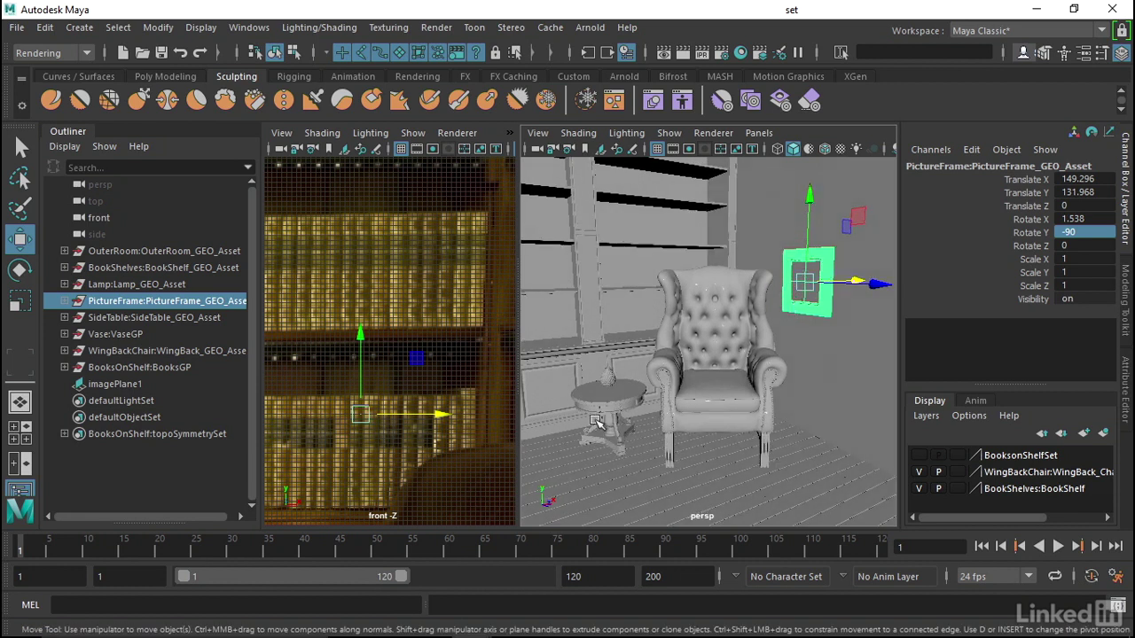
scroll(595, 423, up, 3)
scroll(608, 390, up, 3)
alt+middle_drag(621, 392, 654, 393)
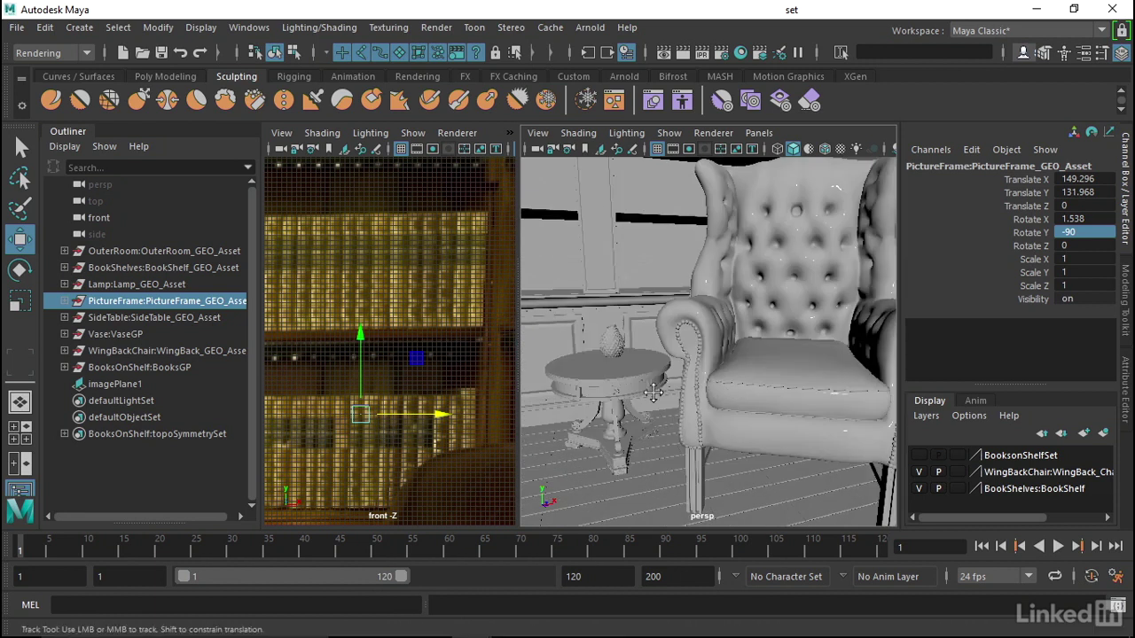
alt+drag(654, 393, 680, 368)
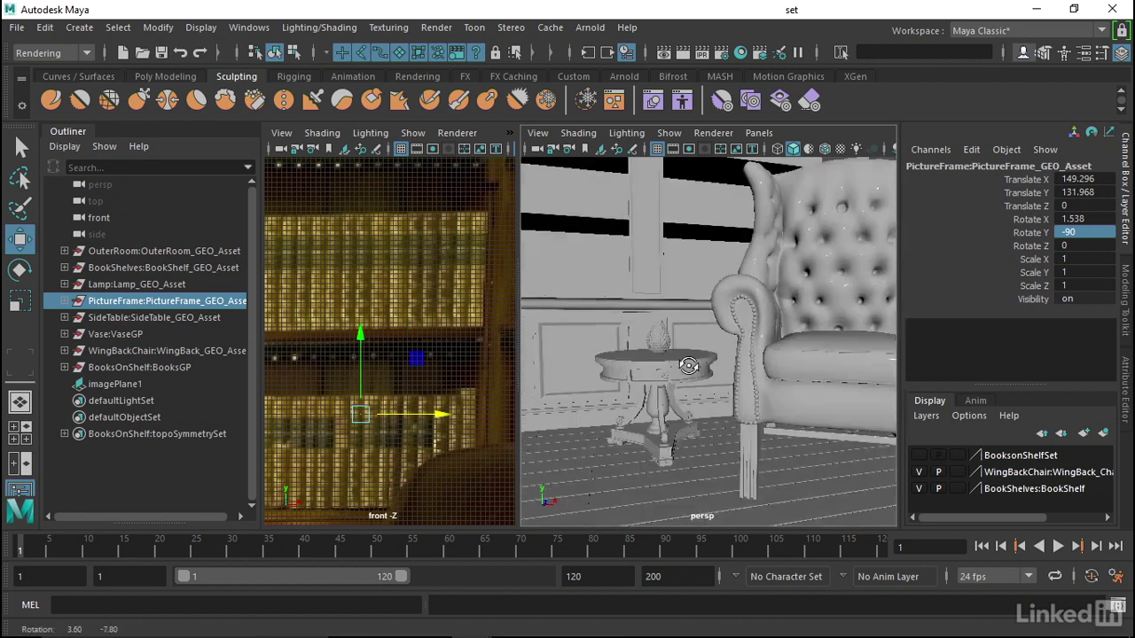
Turn the side table about -10° around Y
click(115, 318)
key(e)
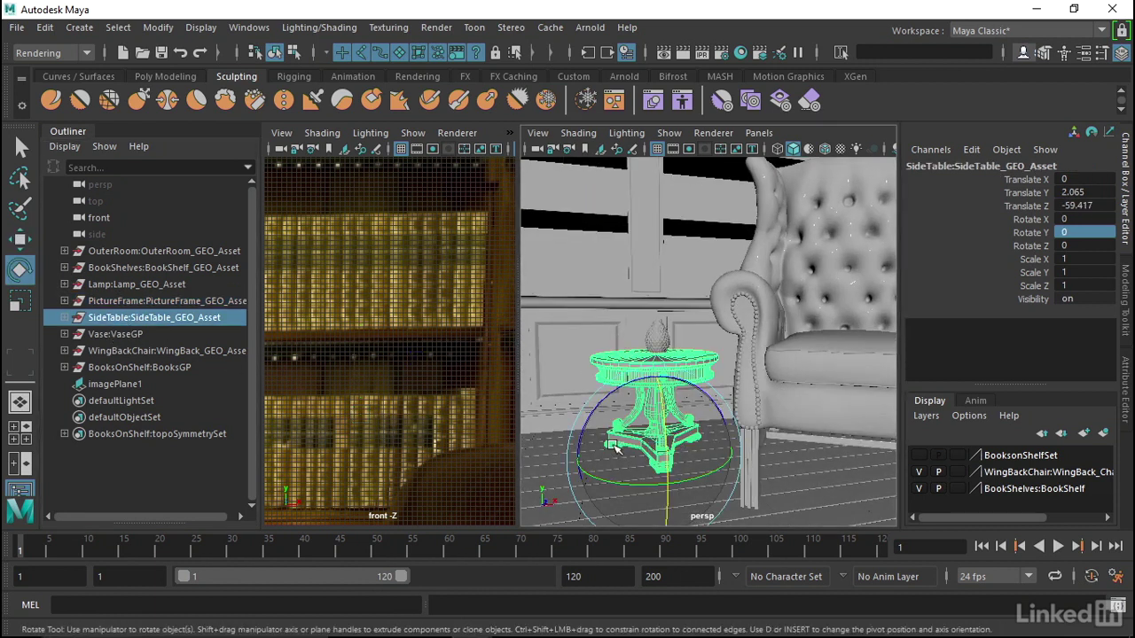
drag(701, 483, 690, 398)
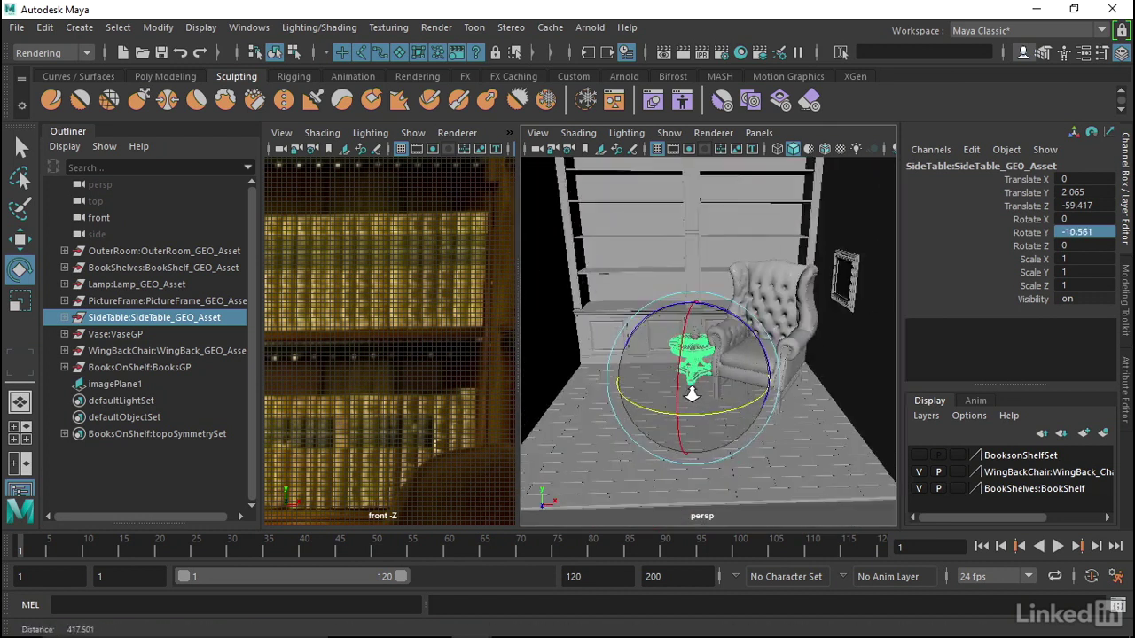
Duplicate the wingback chair and move the copy to the table's other side
click(163, 354)
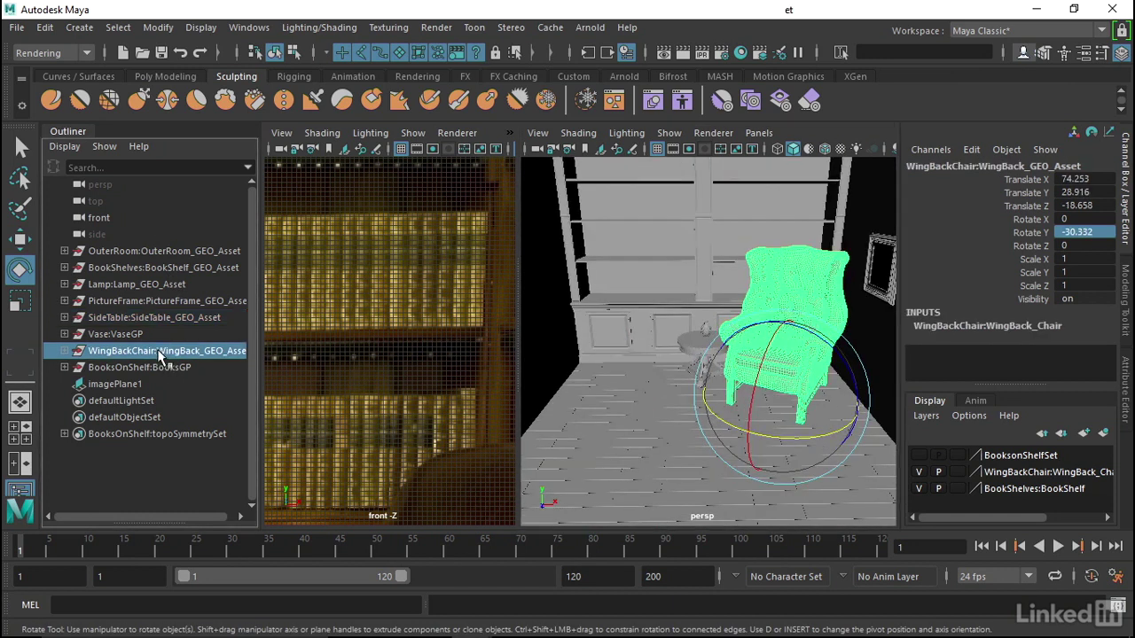
key(ctrl+d)
key(w)
mouse_move(873, 426)
mouse_down()
mouse_move(735, 416)
mouse_move(710, 428)
mouse_move(714, 398)
mouse_move(657, 397)
mouse_move(621, 342)
mouse_up()
key(e)
Position the chair copy at X -80.66, Z -16.509, angled Rotate Y 37.69
key(space)
mouse_move(621, 342)
alt+middle_down()
mouse_move(646, 358)
mouse_move(728, 361)
alt+middle_up()
key(4)
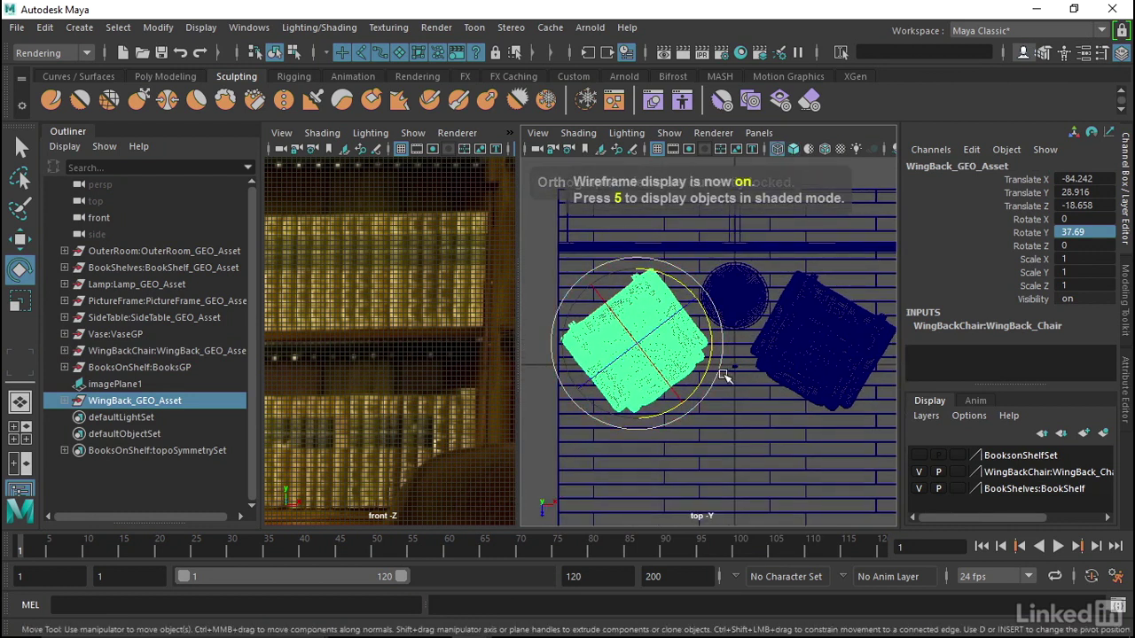
key(w)
drag(667, 348, 679, 344)
drag(655, 384, 652, 390)
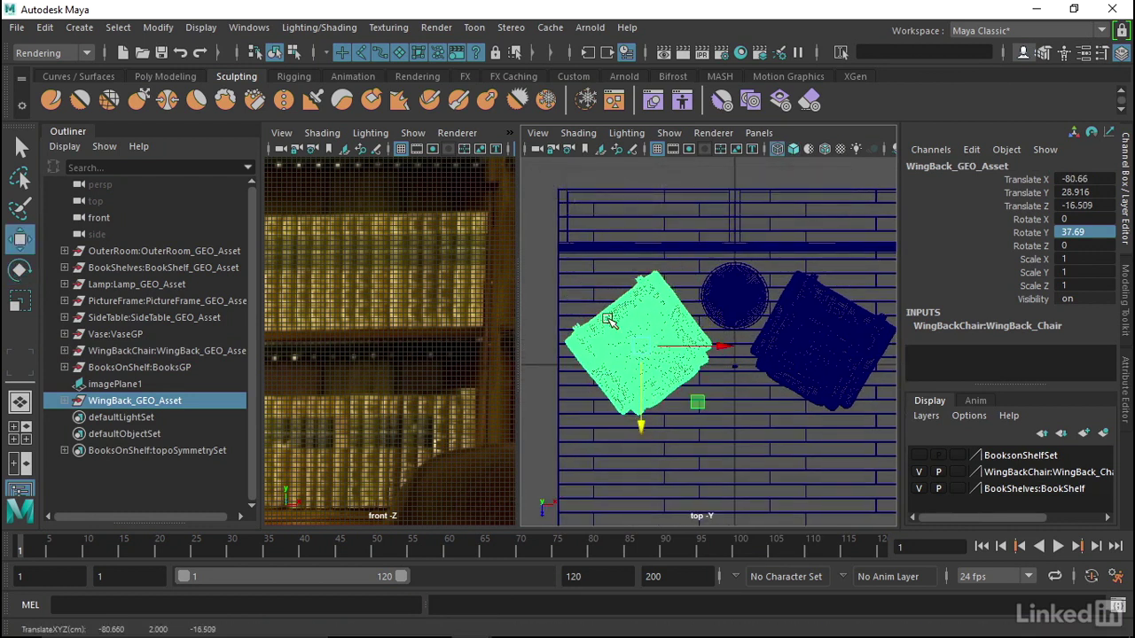
alt+drag(757, 372, 734, 333)
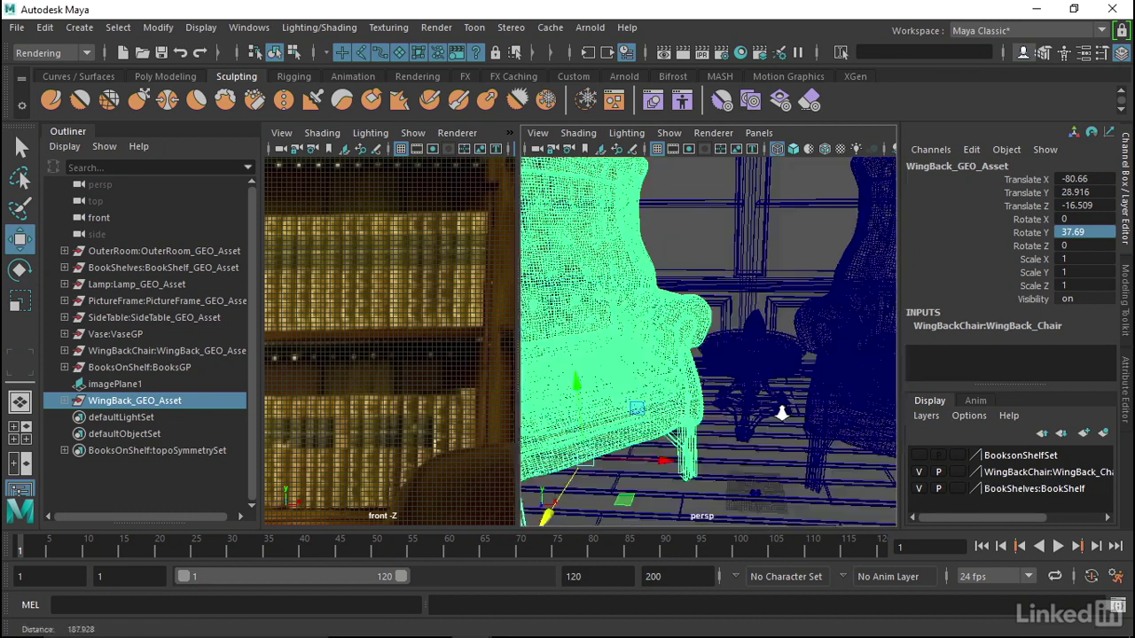
alt+right_drag(734, 333, 692, 363)
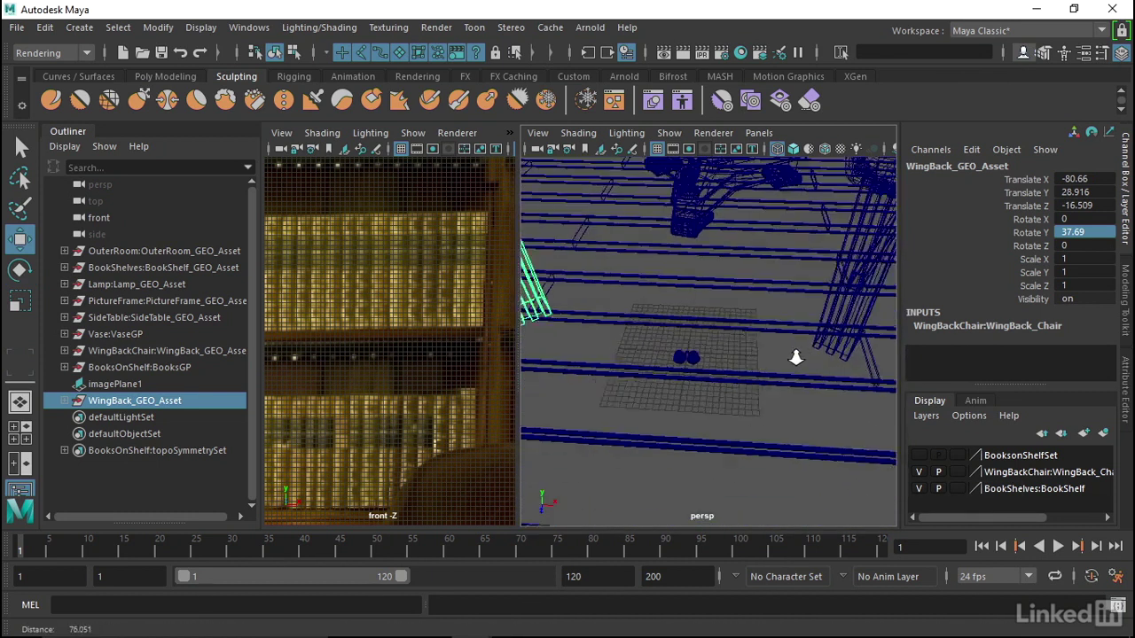
key(f)
Reframe the front view on the lamp and shelves and hide the reference wireframe overlay
alt+right_drag(381, 381, 351, 426)
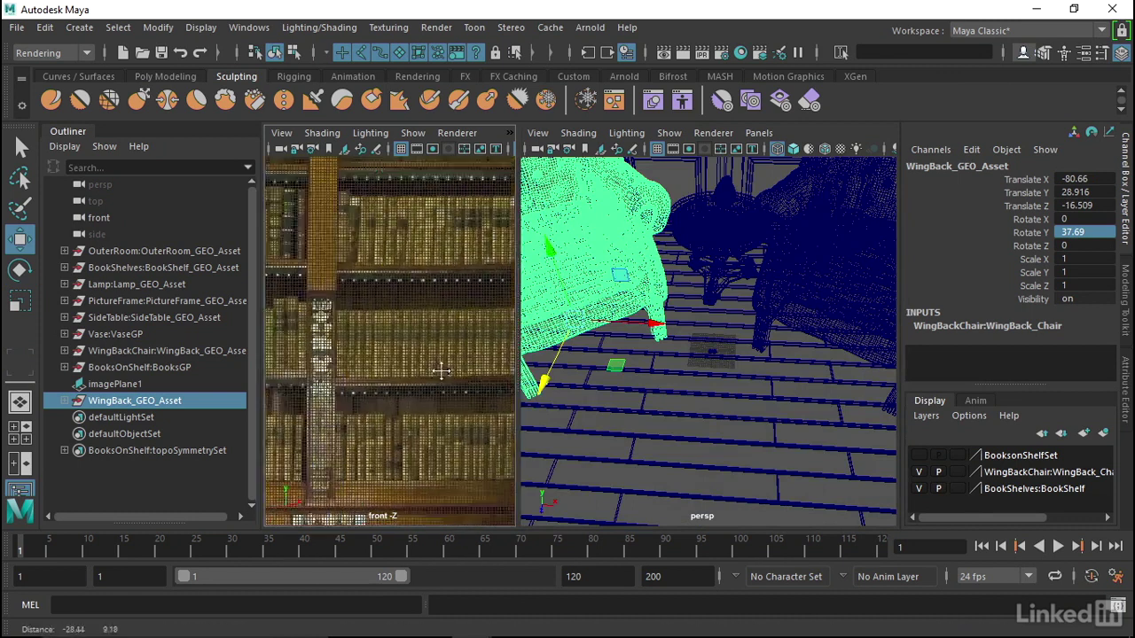
alt+drag(351, 426, 361, 460)
alt+middle_drag(360, 459, 402, 381)
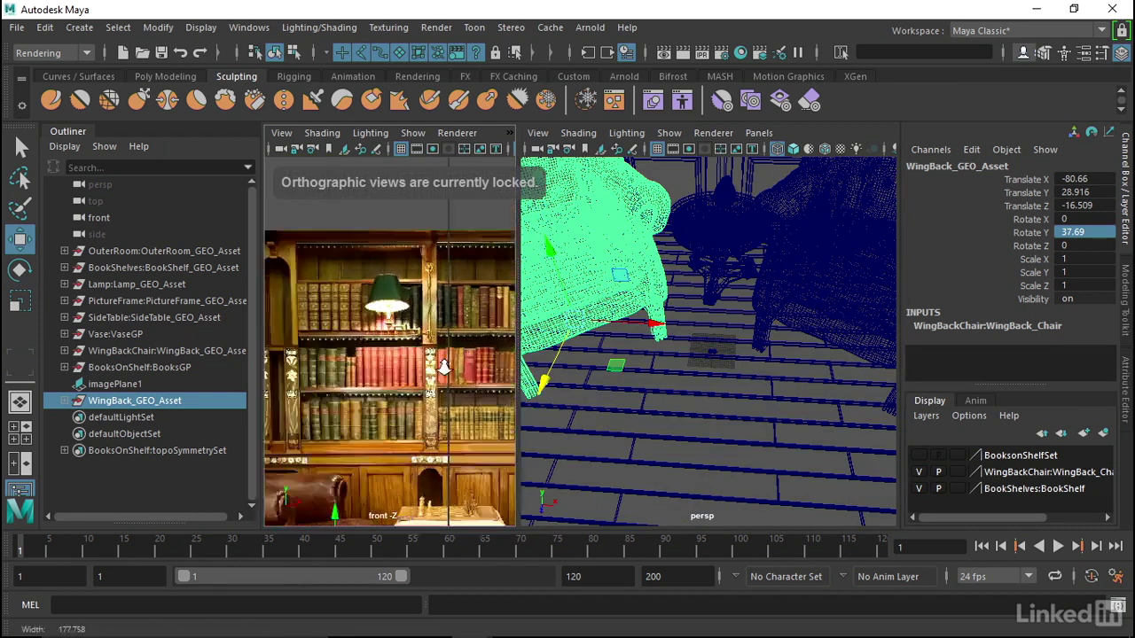
alt+right_drag(402, 381, 384, 295)
click(397, 149)
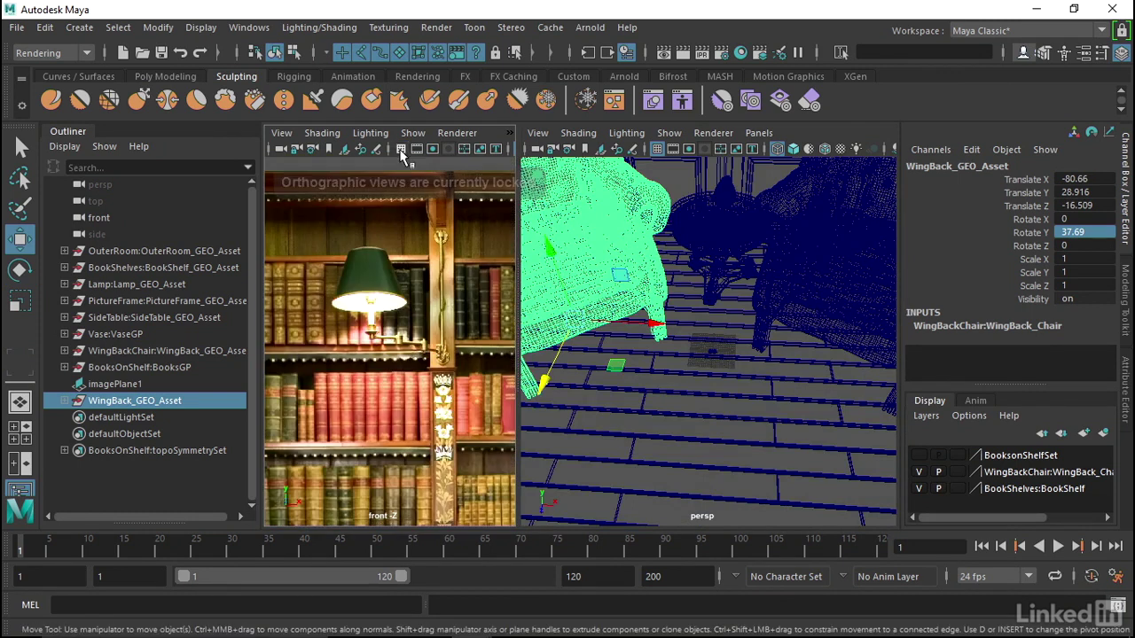
Orbit the perspective view around the two chairs and select the lamp
alt+right_drag(714, 373, 742, 362)
alt+drag(742, 362, 717, 358)
alt+right_drag(718, 358, 788, 385)
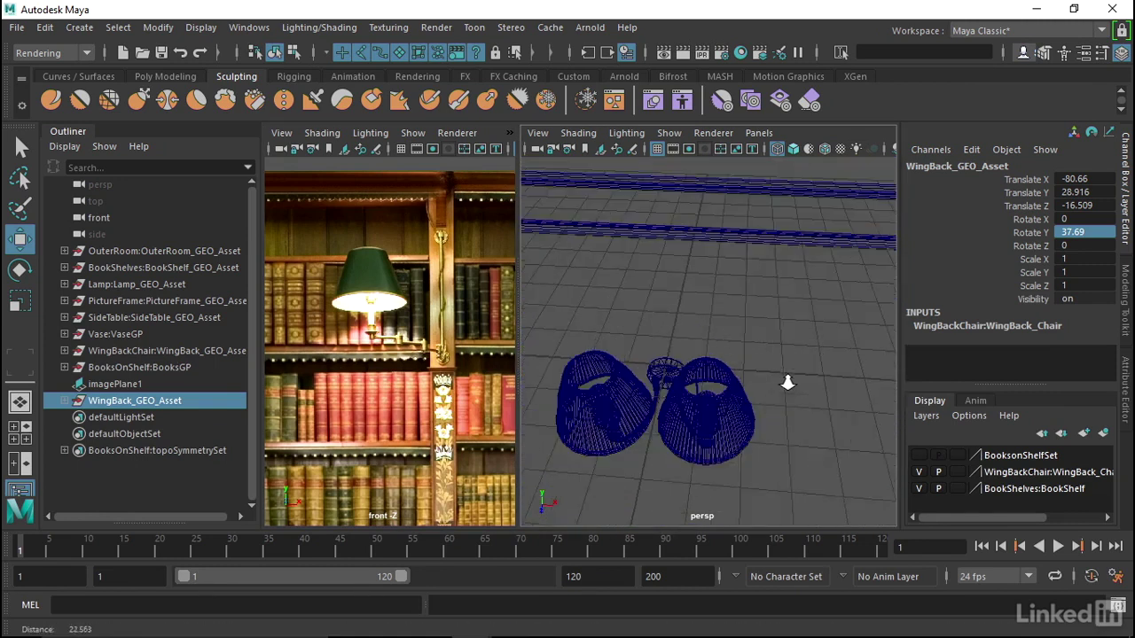
mouse_move(788, 385)
alt+mouse_down()
mouse_move(686, 378)
mouse_move(643, 359)
mouse_move(653, 355)
alt+mouse_up()
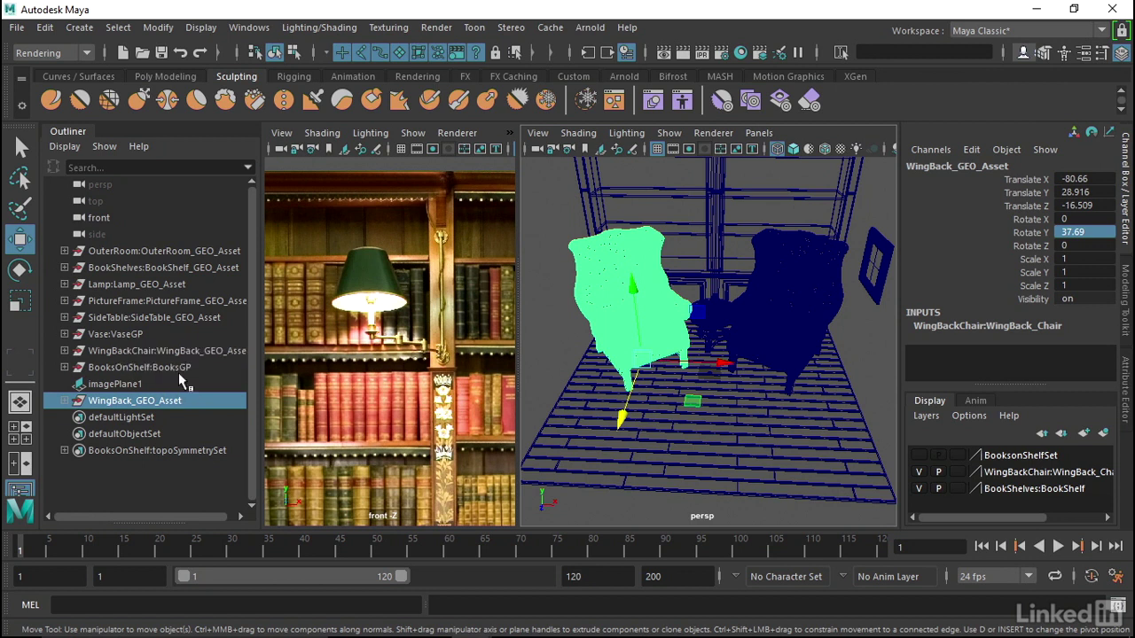
click(134, 284)
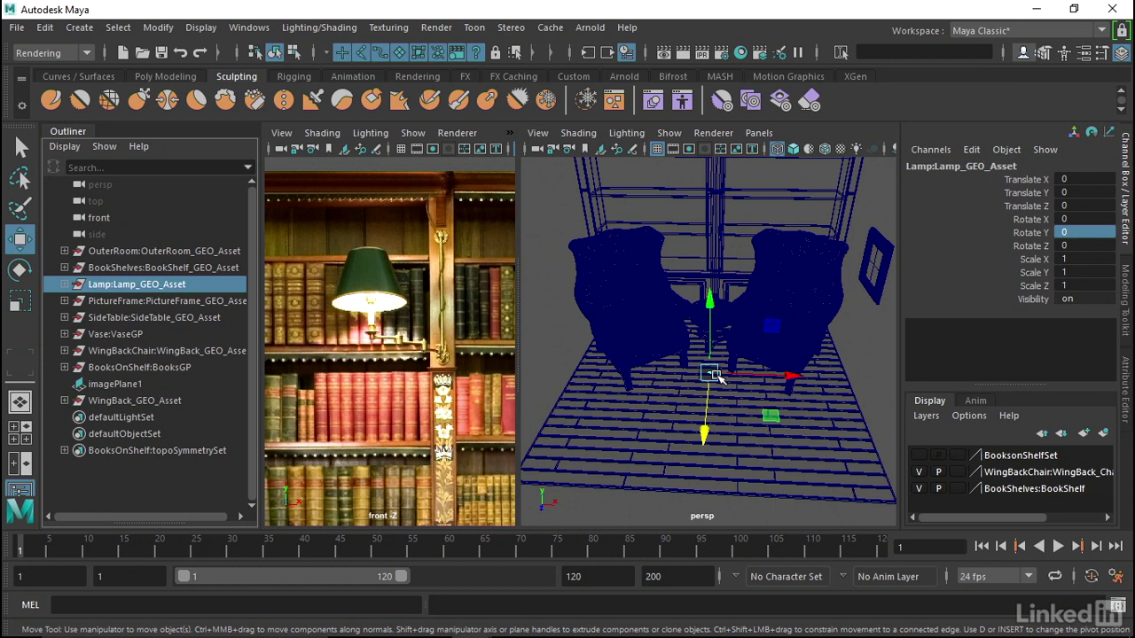
Raise the lamp up the wall to Translate Y 201.593 in shaded front view
key(r)
alt+drag(708, 372, 465, 372)
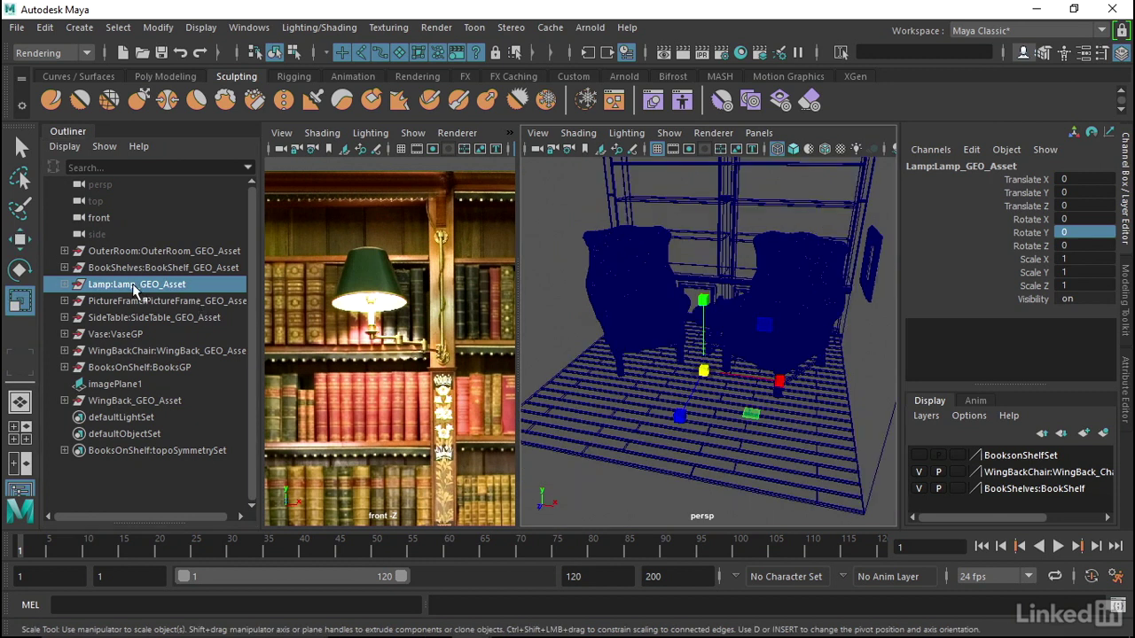
mouse_move(722, 304)
alt+mouse_down()
mouse_move(711, 399)
mouse_move(700, 368)
mouse_move(742, 344)
mouse_move(750, 294)
mouse_move(739, 322)
mouse_move(725, 326)
alt+mouse_up()
key(space)
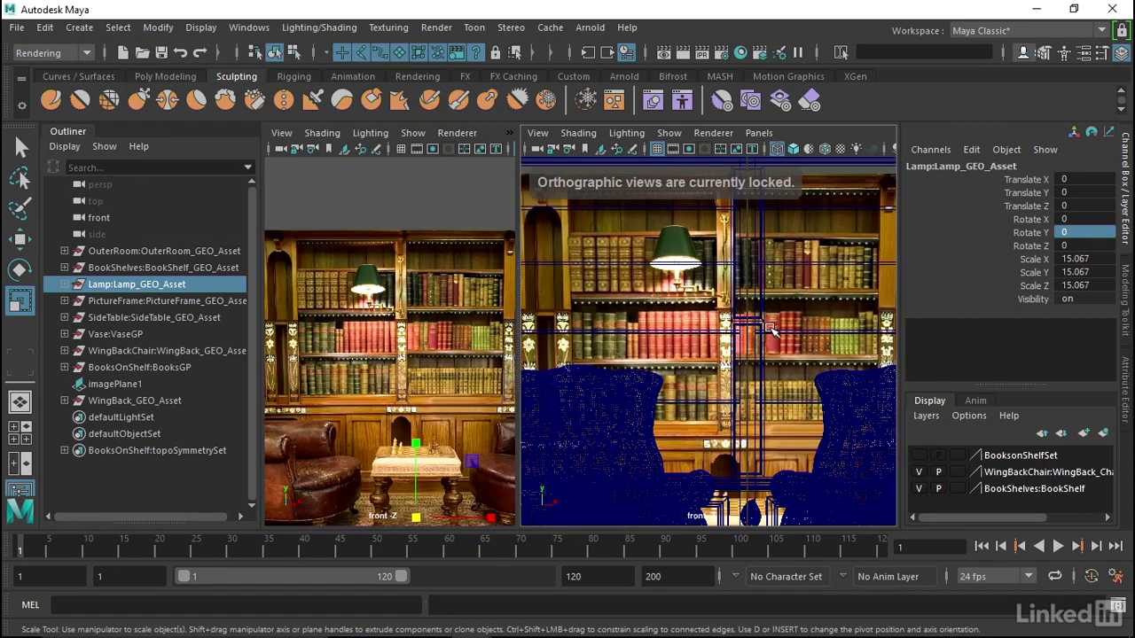
key(5)
key(w)
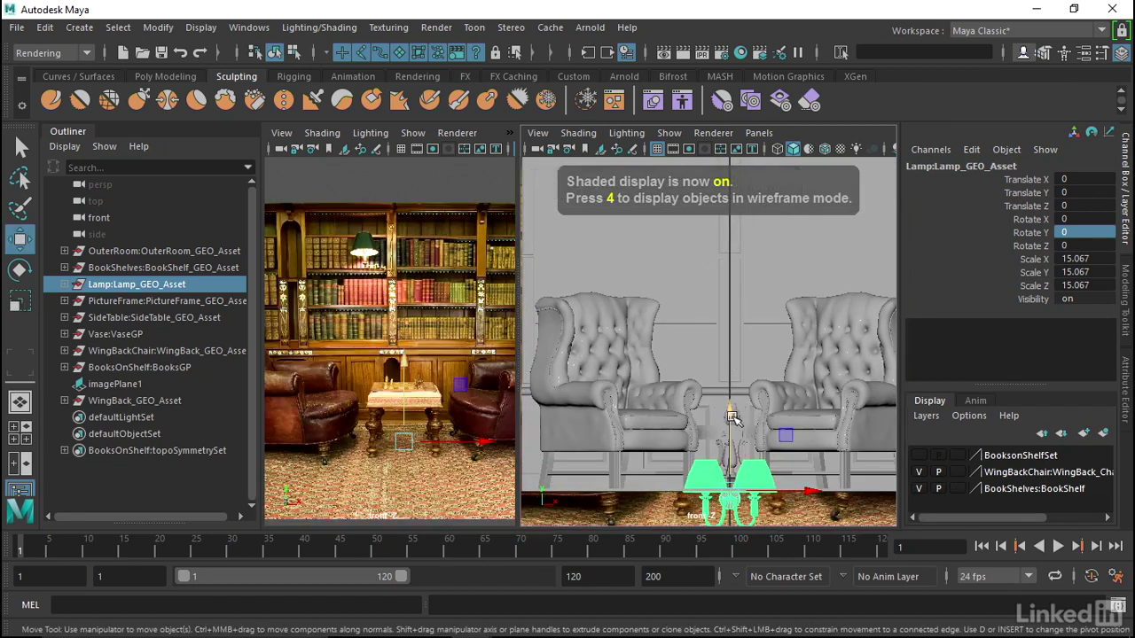
drag(732, 418, 725, 320)
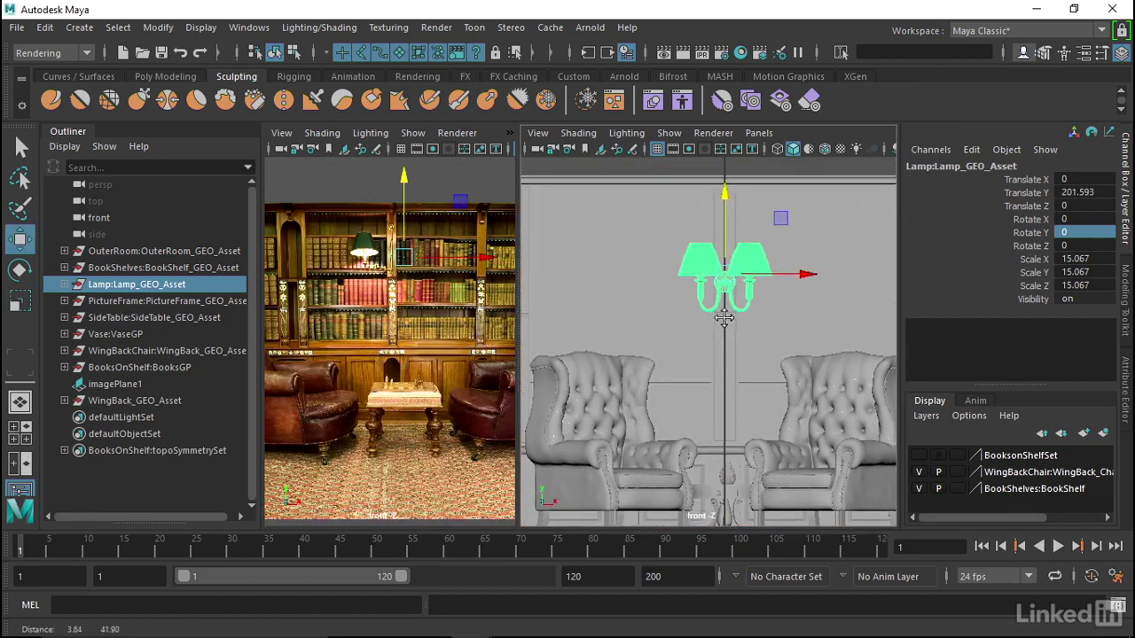
Scale the lamp uniformly to 13.902 in a close-up wireframe front view
key(4)
key(shift+f)
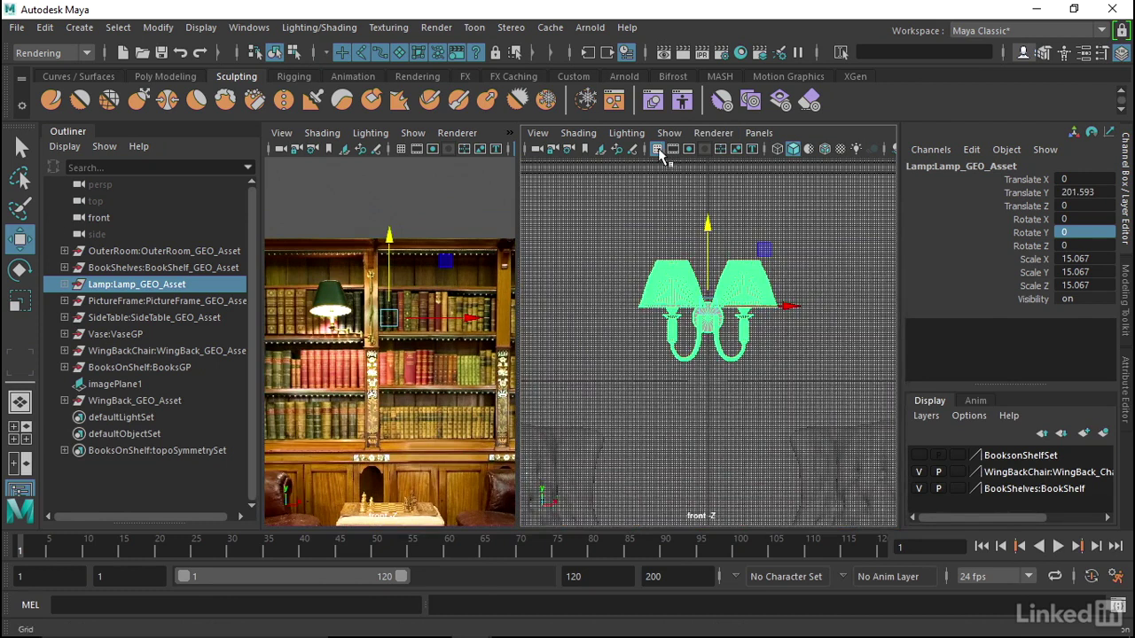
click(657, 148)
key(shift+f)
scroll(677, 320, up, 5)
alt+drag(752, 352, 768, 347)
key(r)
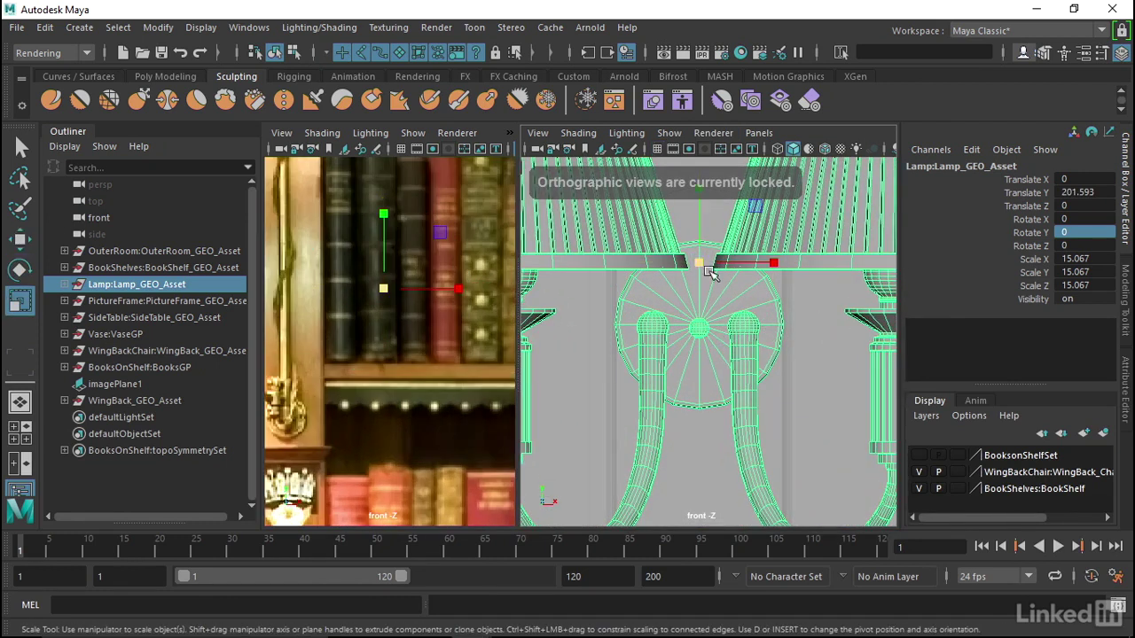
scroll(700, 262, up, 3)
drag(700, 263, 651, 279)
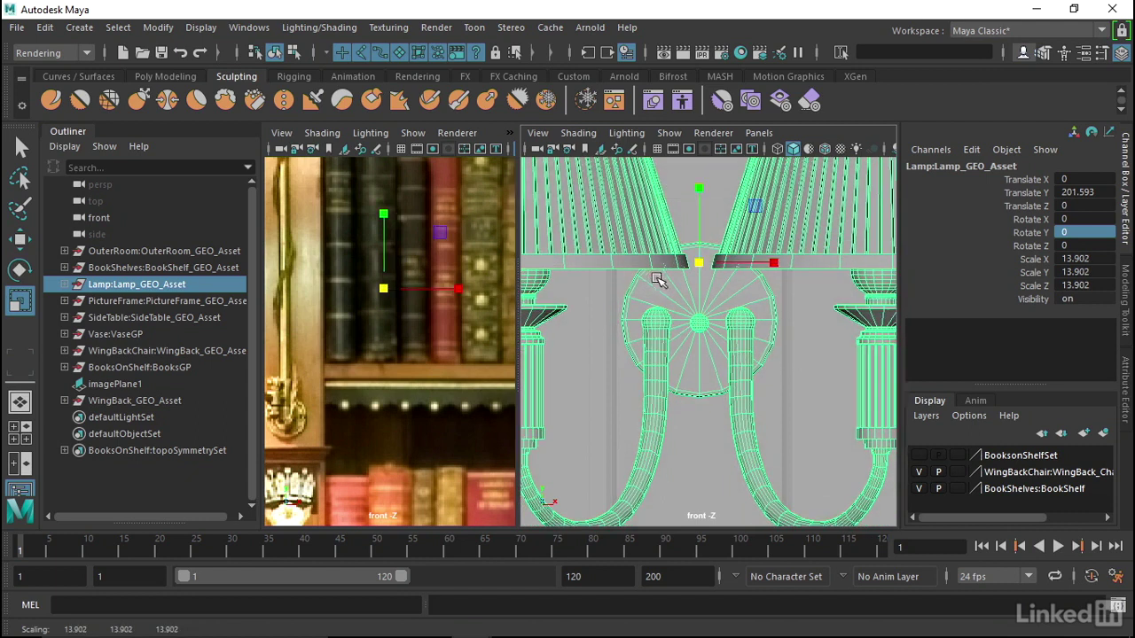
scroll(786, 284, down, 3)
scroll(664, 392, down, 2)
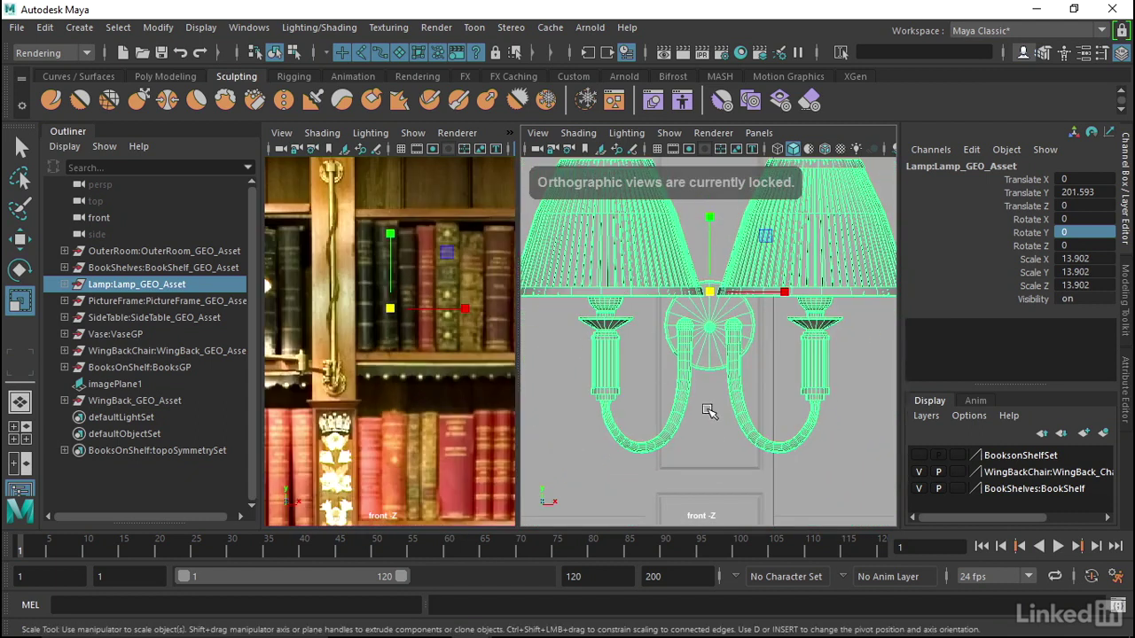
Frame the lamp and switch to a wireframe side view zoomed in on it
drag(727, 373, 709, 324)
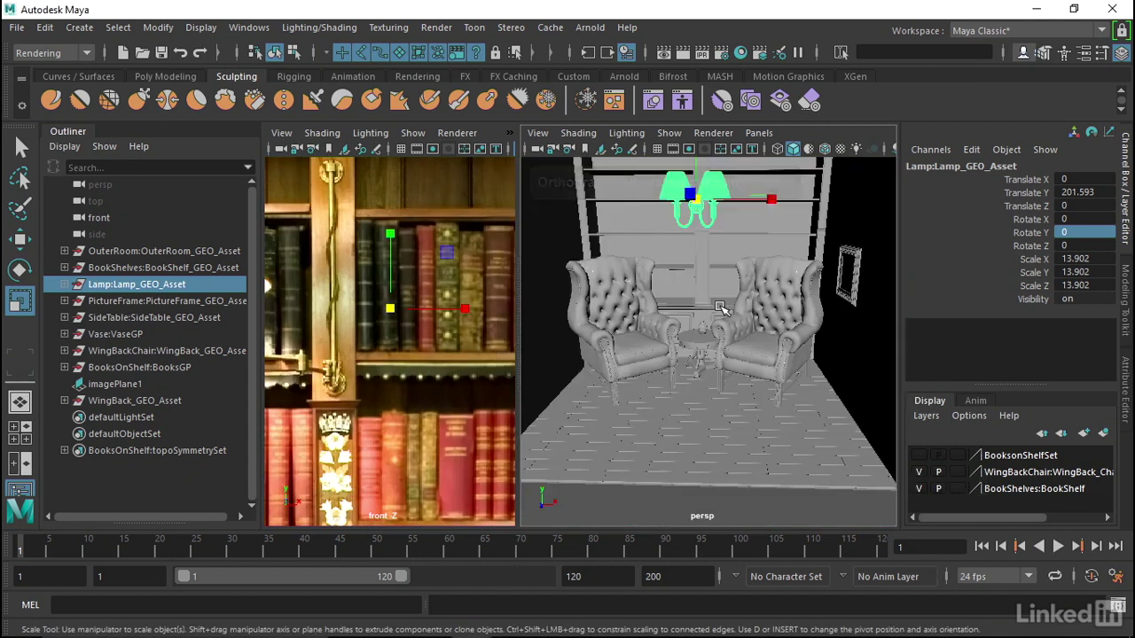
key(space)
key(f)
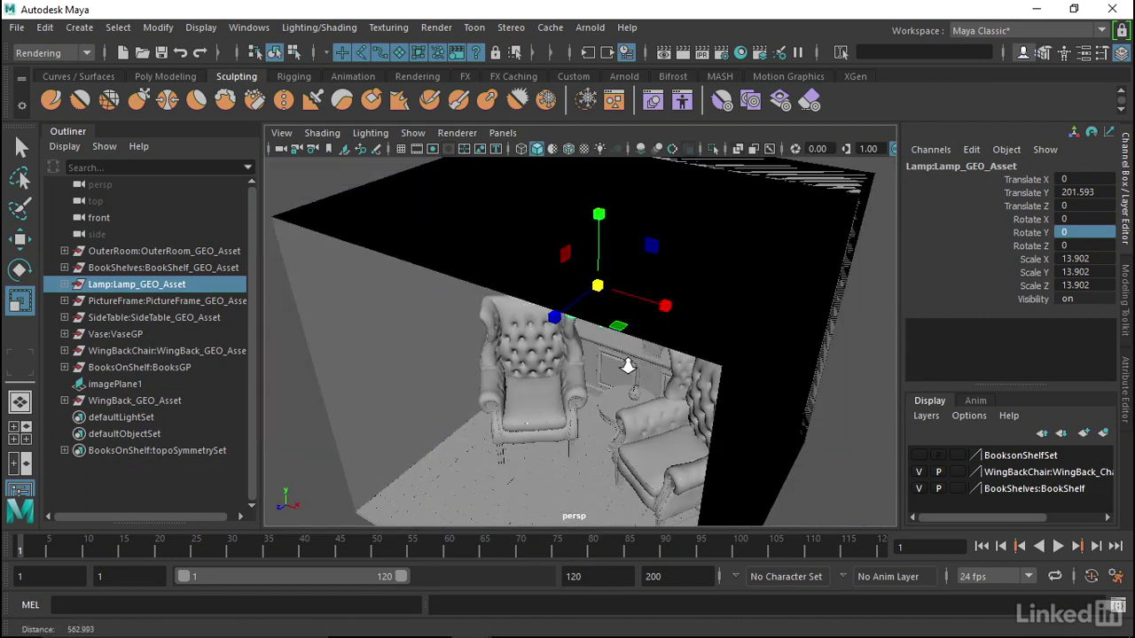
key(space)
click(721, 371)
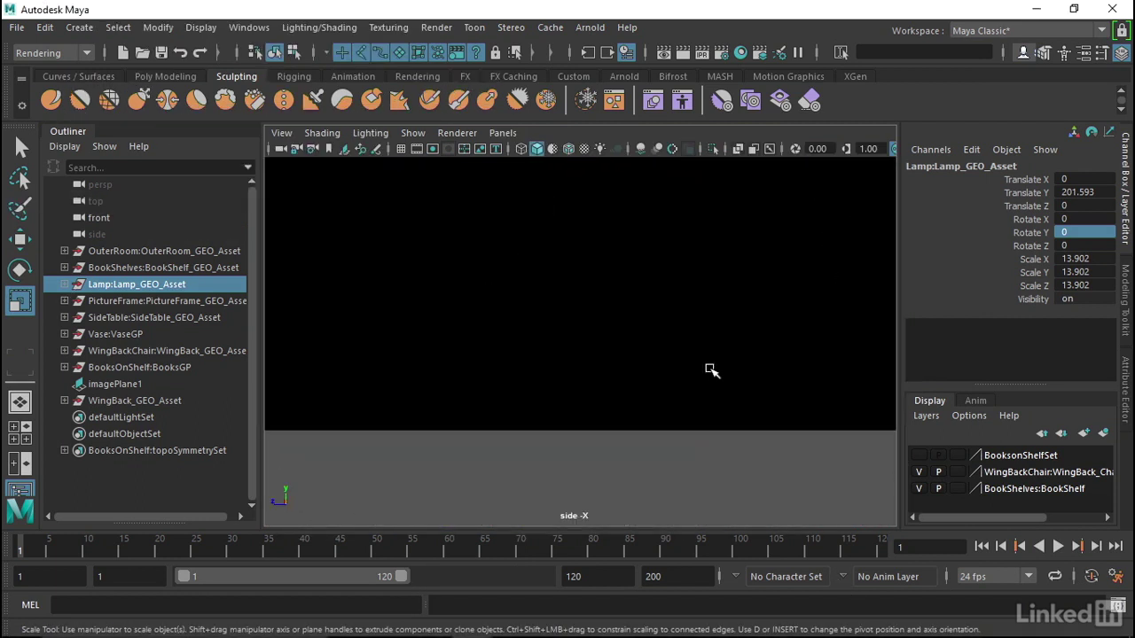
key(4)
mouse_move(638, 298)
alt+right_down()
mouse_move(375, 261)
mouse_move(718, 393)
alt+right_up()
alt+drag(717, 393, 603, 355)
Push the lamp back along Z to -101.731, flush against the bookshelf wall
key(w)
drag(463, 282, 727, 319)
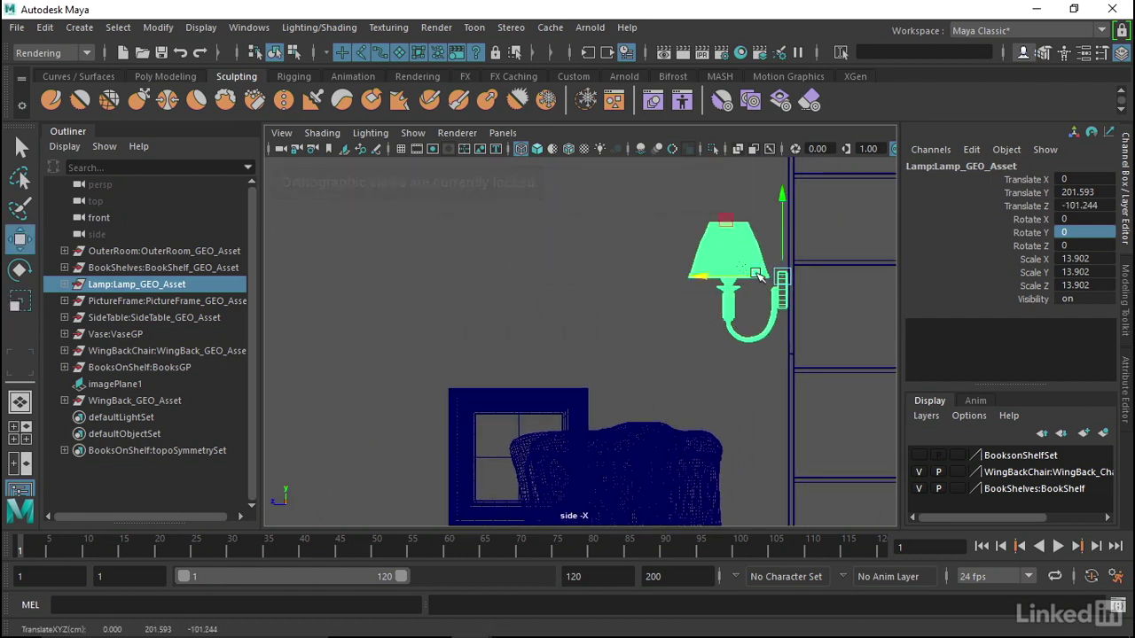
scroll(729, 323, up, 3)
scroll(604, 337, up, 3)
scroll(697, 330, up, 3)
scroll(550, 174, up, 2)
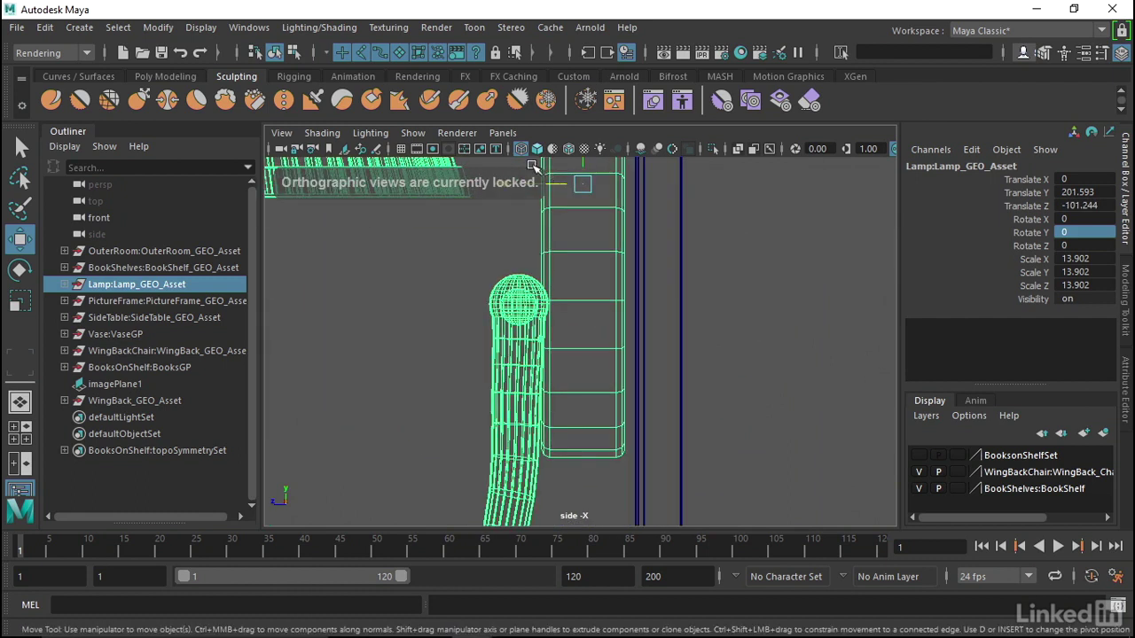
drag(561, 188, 572, 188)
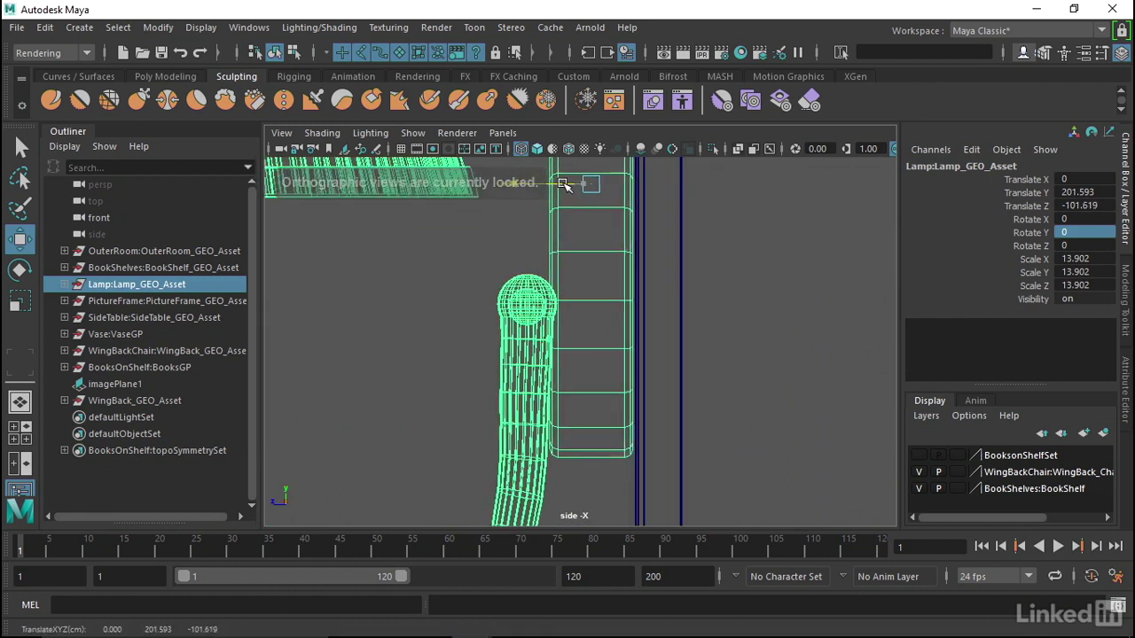
Return to the perspective view and orbit to a higher angle over the chairs and lamp
key(space)
mouse_move(707, 229)
mouse_down()
mouse_move(674, 229)
mouse_move(735, 251)
mouse_up()
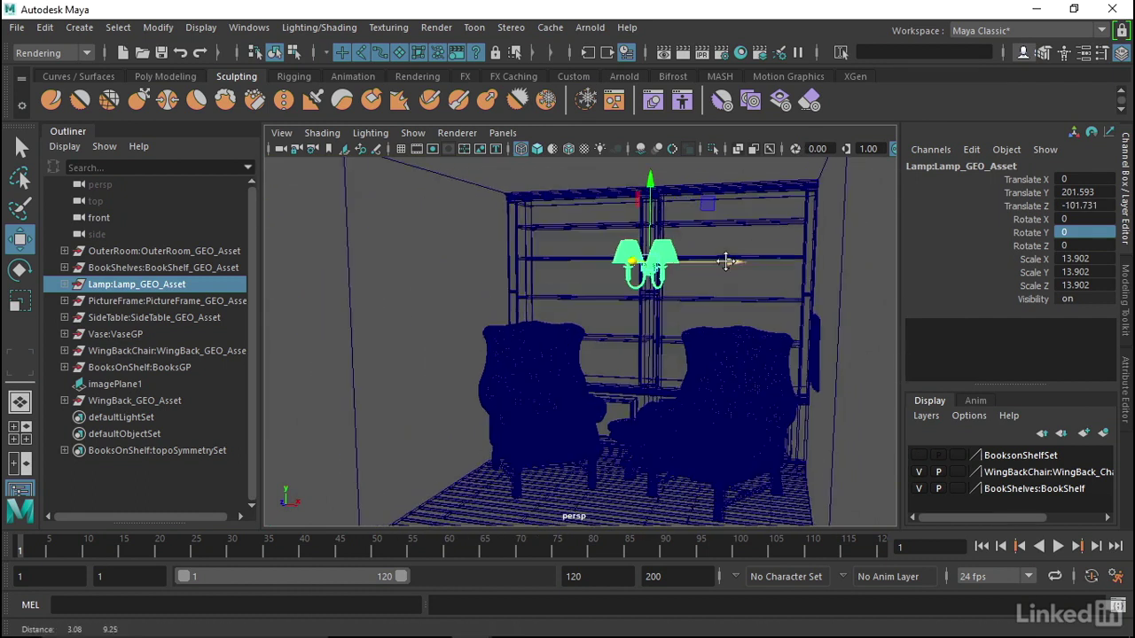
alt+drag(648, 197, 724, 250)
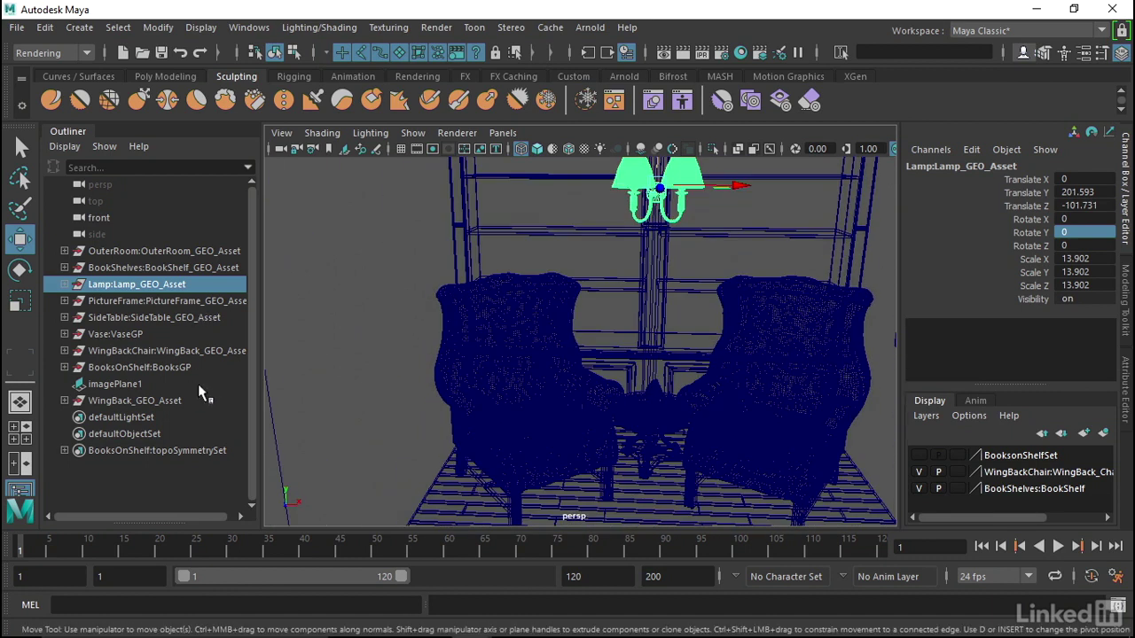
mouse_move(656, 377)
alt+mouse_down()
mouse_move(586, 331)
mouse_move(587, 293)
alt+mouse_up()
click(17, 27)
Import Books.mb from the scenes/Models folder
click(72, 185)
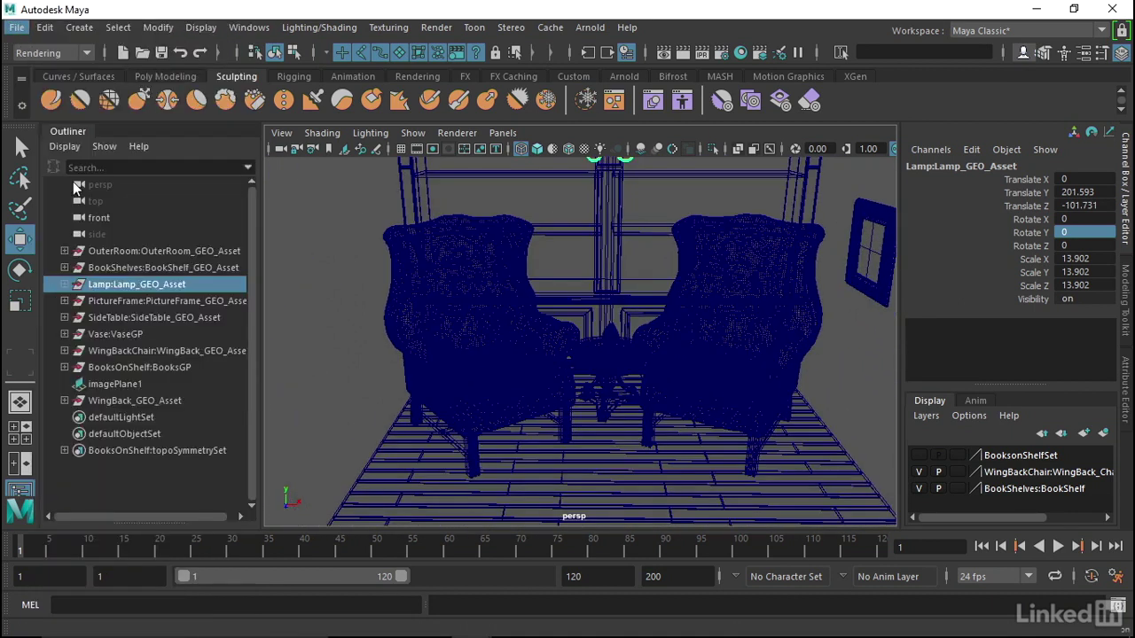
click(852, 147)
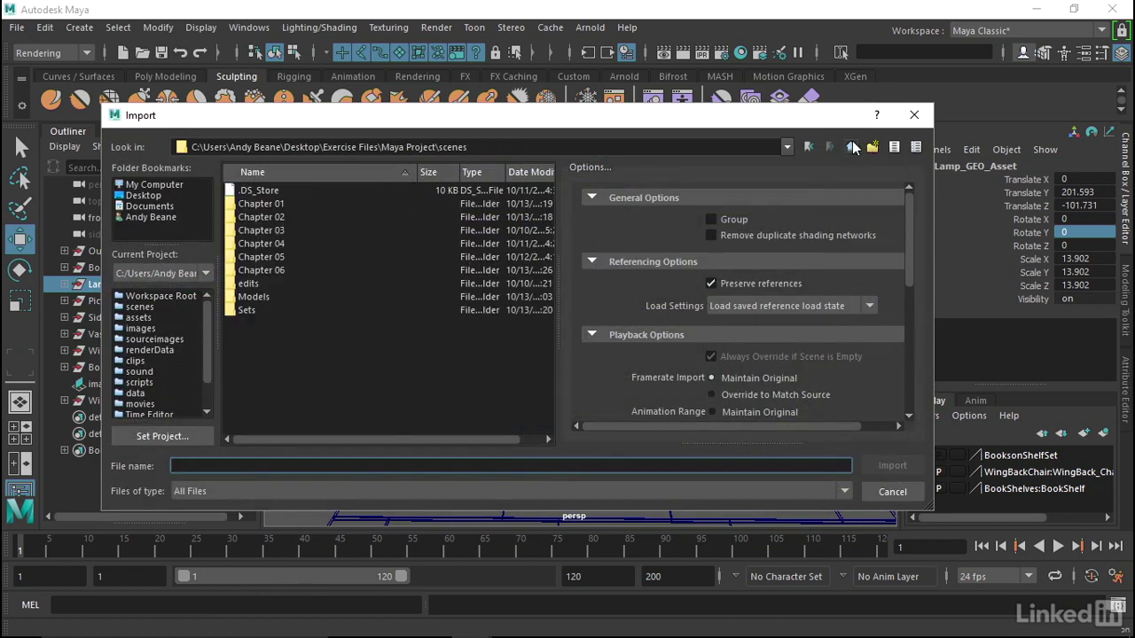
double_click(253, 298)
click(270, 205)
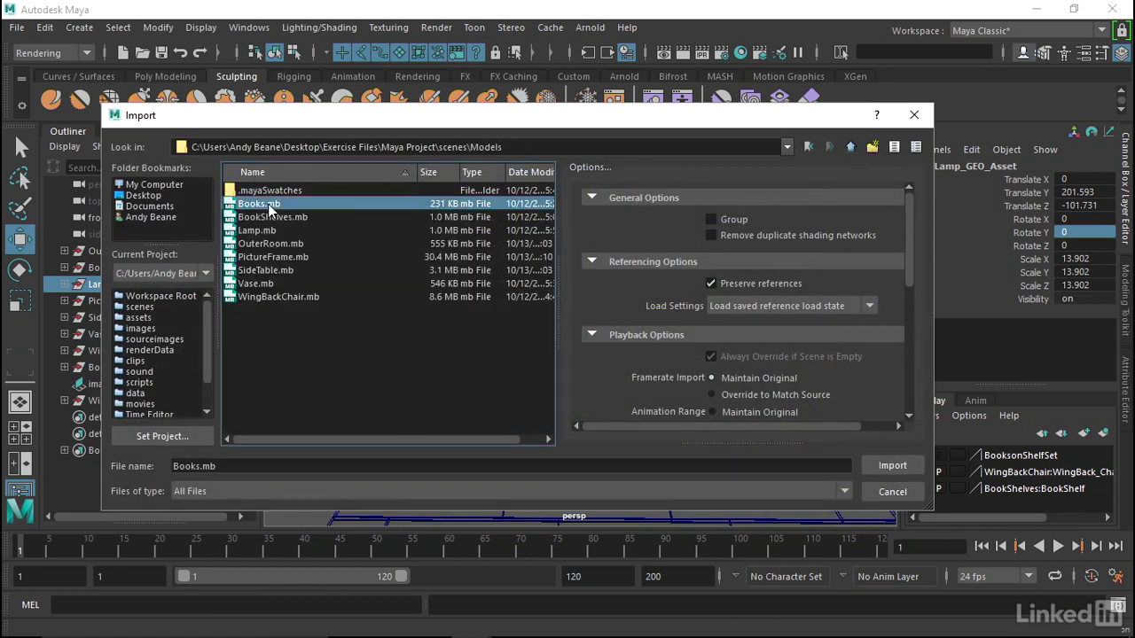
click(894, 466)
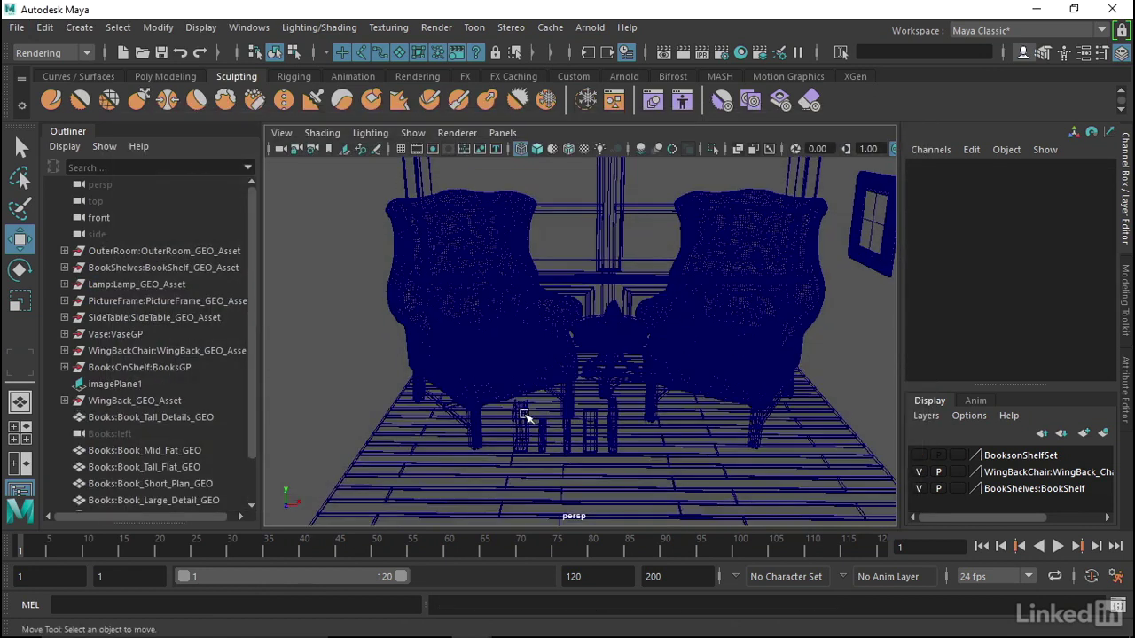
Delete the empty Books:left entry in the Outliner
scroll(532, 390, up, 2)
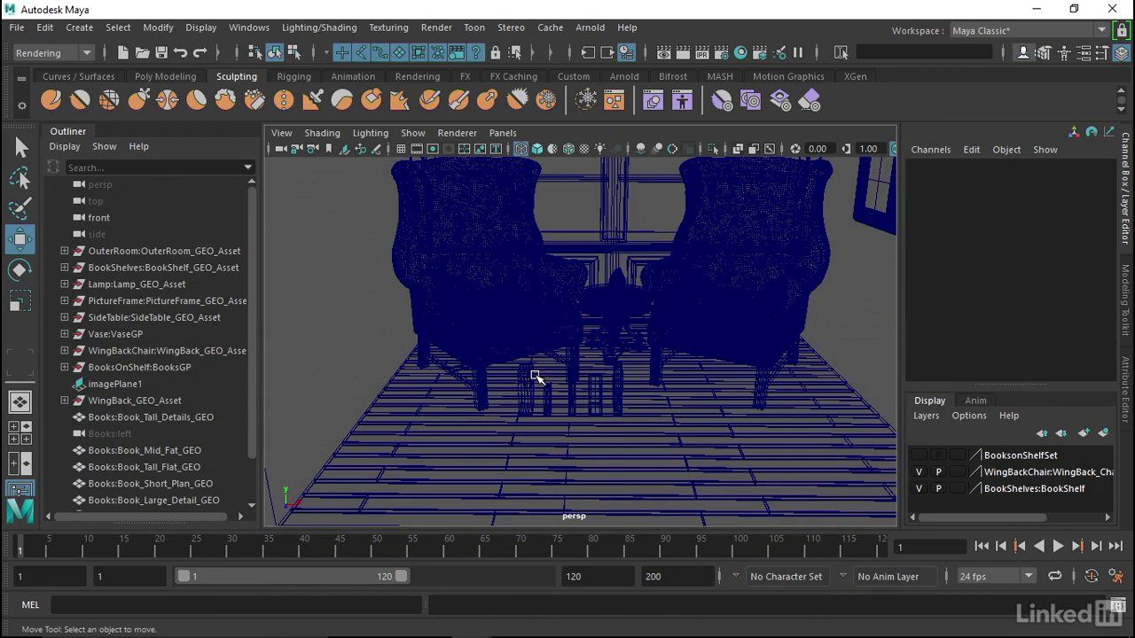
click(136, 415)
click(122, 432)
key(Delete)
In front view, move the five books to Translate X 13.055 and lower them onto the shelf
drag(133, 419, 146, 486)
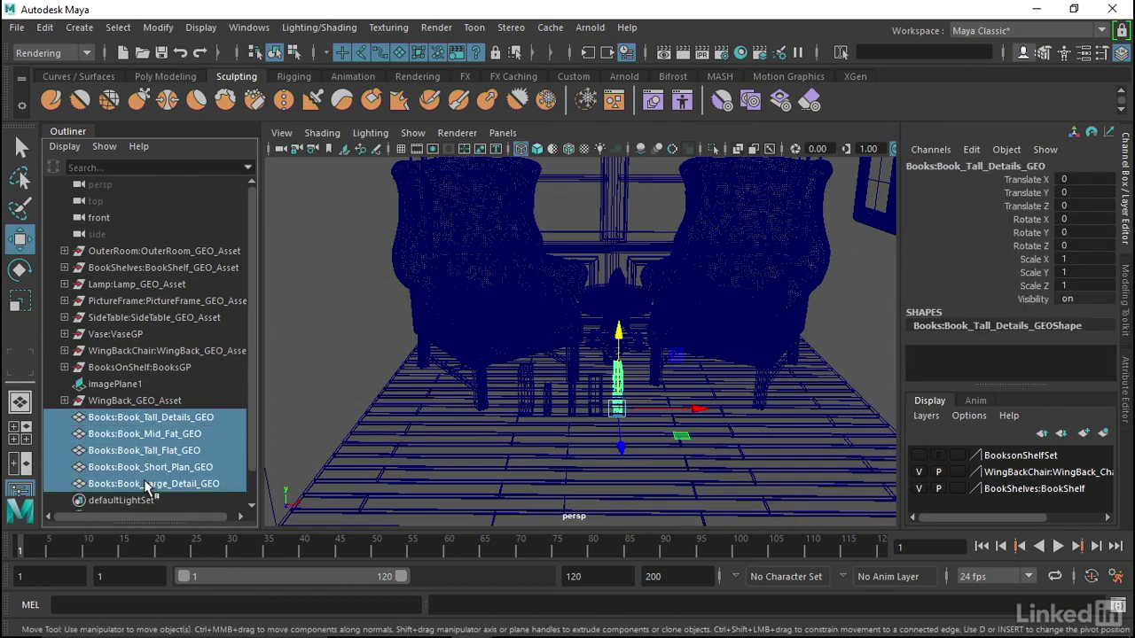
mouse_move(523, 323)
mouse_down()
mouse_move(578, 211)
mouse_move(457, 332)
mouse_move(647, 266)
mouse_move(687, 266)
mouse_move(694, 278)
mouse_up()
key(space)
alt+right_drag(693, 278, 526, 364)
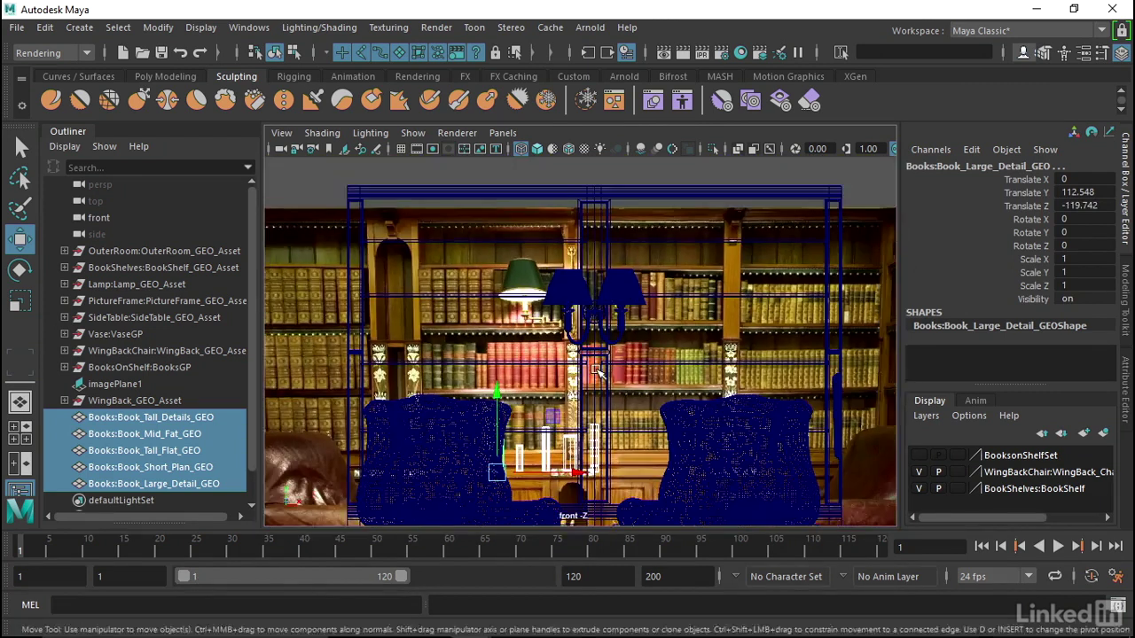
alt+right_drag(527, 363, 542, 308)
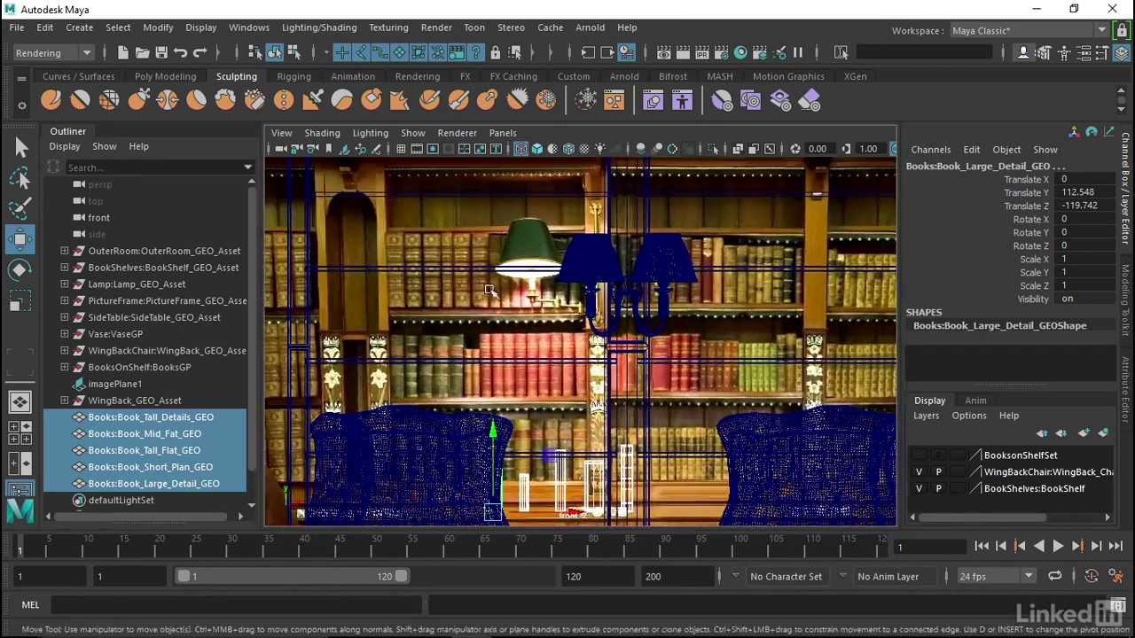
alt+middle_drag(418, 287, 391, 279)
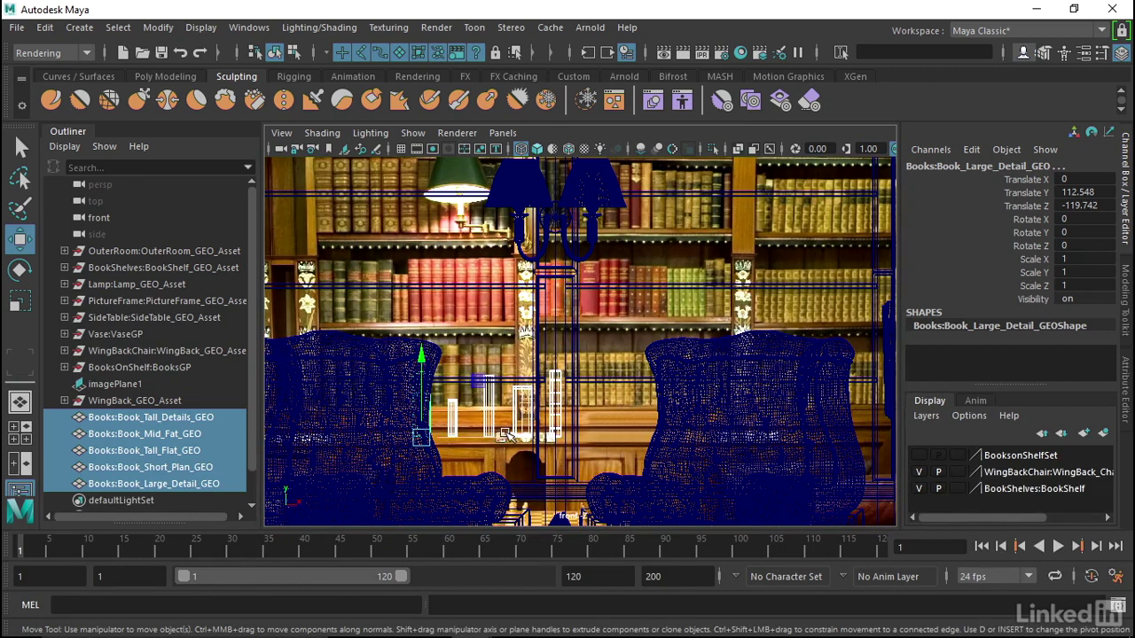
drag(508, 434, 549, 435)
mouse_move(550, 435)
alt+right_down()
mouse_move(623, 356)
mouse_move(588, 280)
alt+right_up()
drag(527, 222, 774, 260)
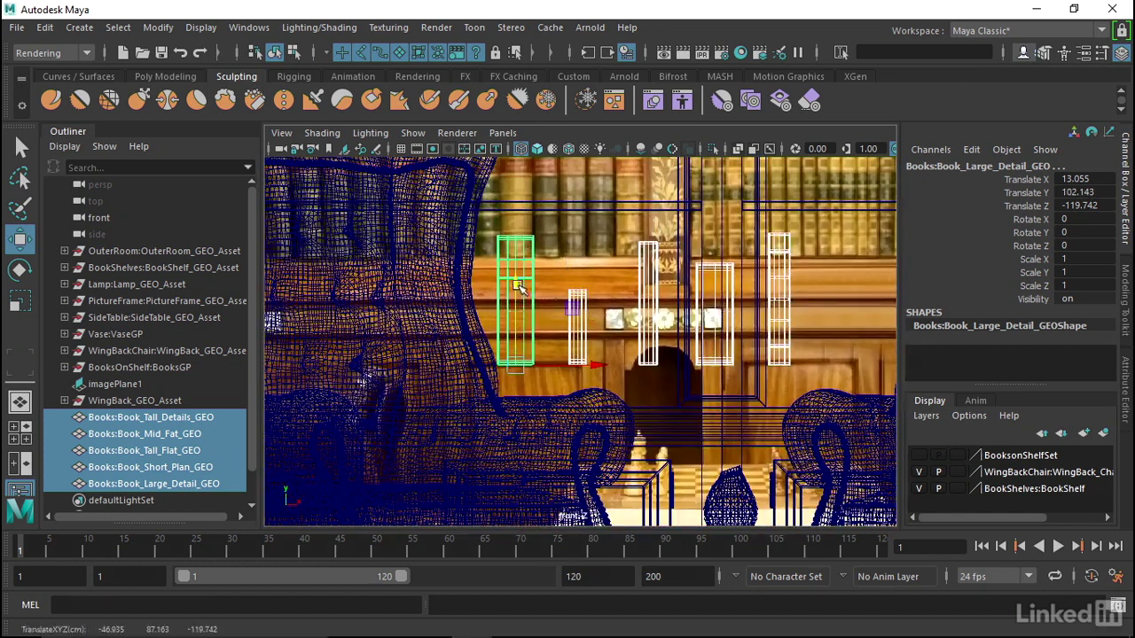
Switch to shaded perspective display, settle the books on the shelf and slide them left
key(space)
key(space)
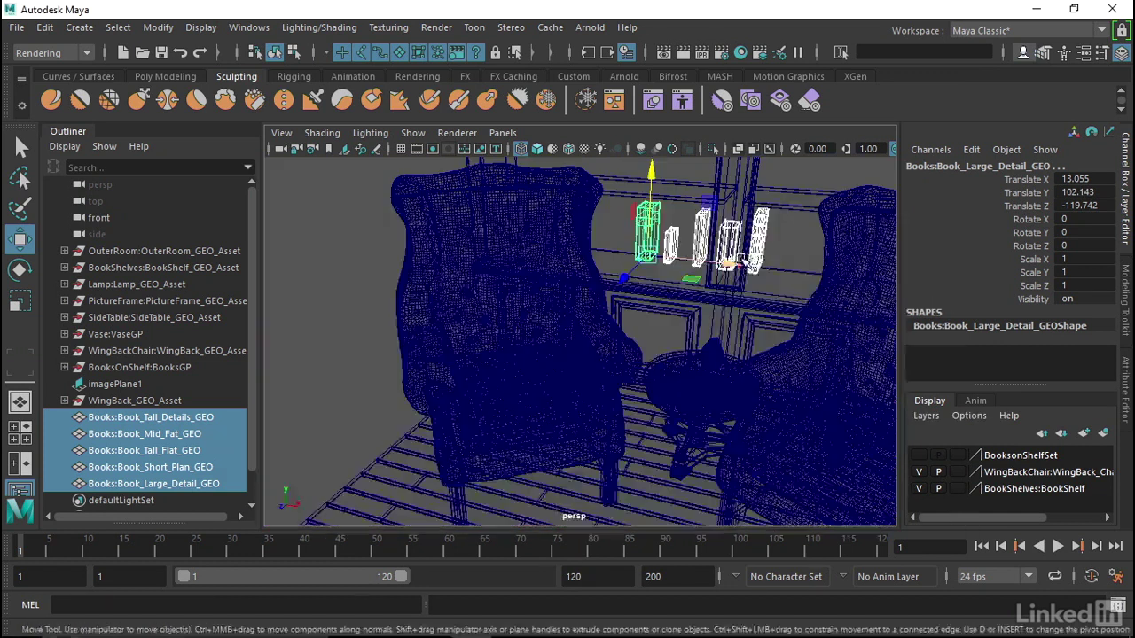
mouse_move(744, 304)
alt+mouse_down()
mouse_move(682, 233)
mouse_move(679, 268)
alt+mouse_up()
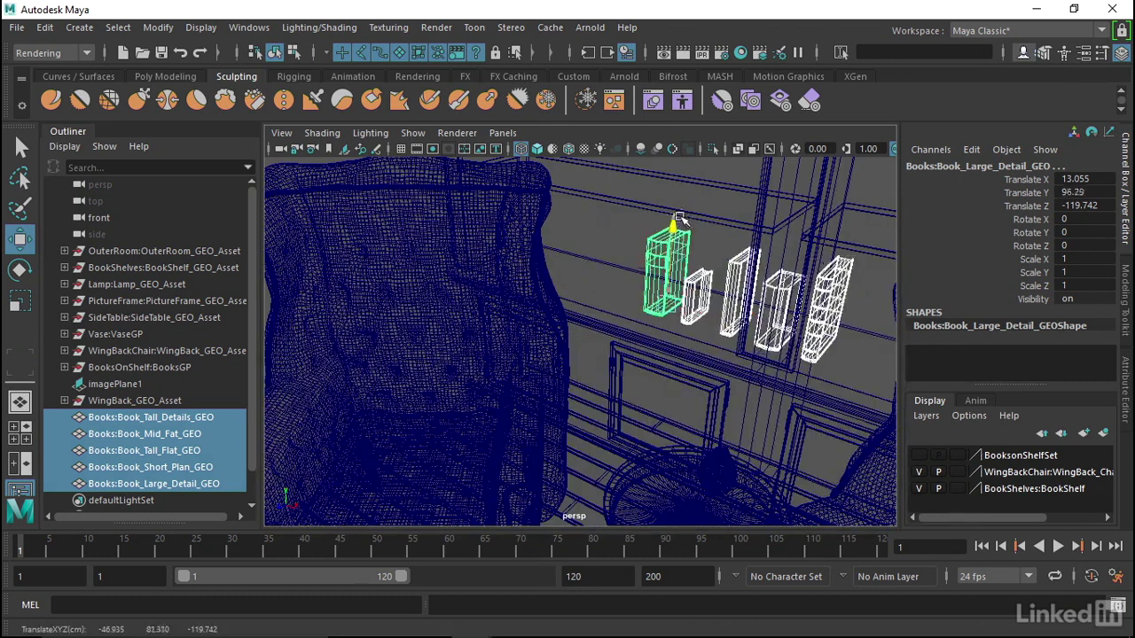
scroll(631, 334, up, 3)
scroll(631, 333, up, 5)
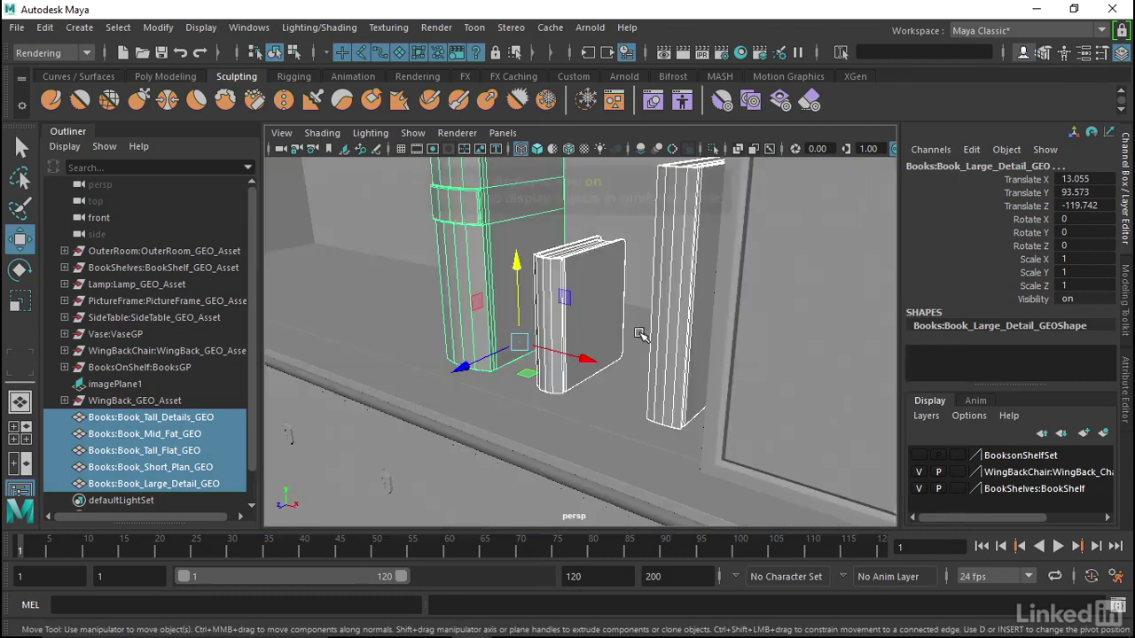
key(5)
drag(518, 266, 521, 272)
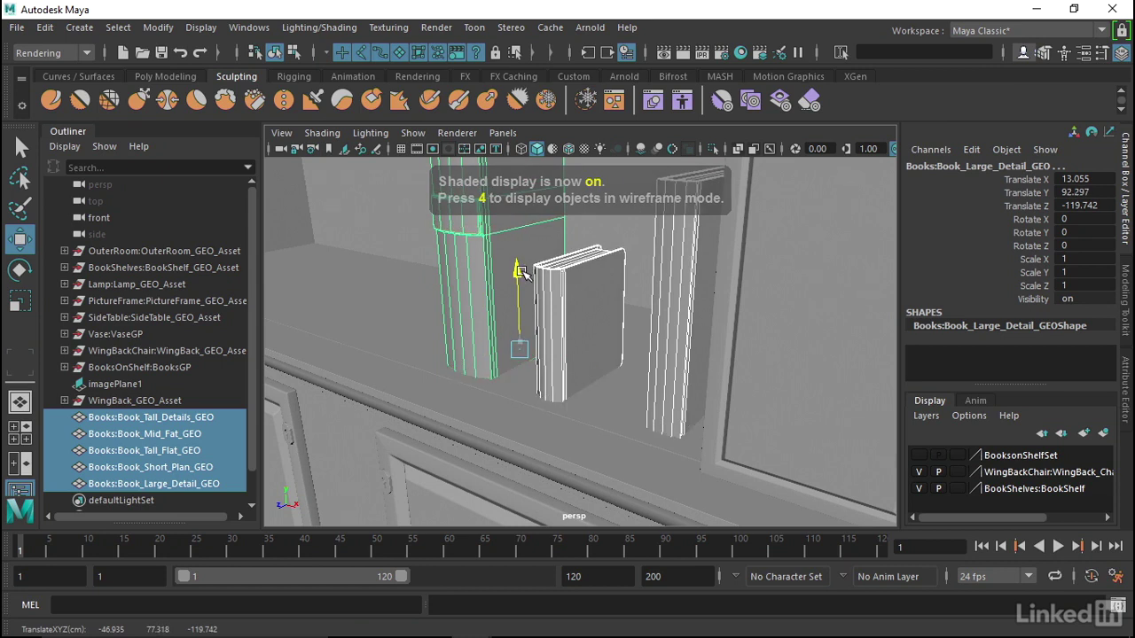
mouse_move(522, 272)
mouse_down()
mouse_move(471, 268)
mouse_move(591, 304)
mouse_move(499, 264)
mouse_up()
alt+middle_drag(499, 264, 429, 278)
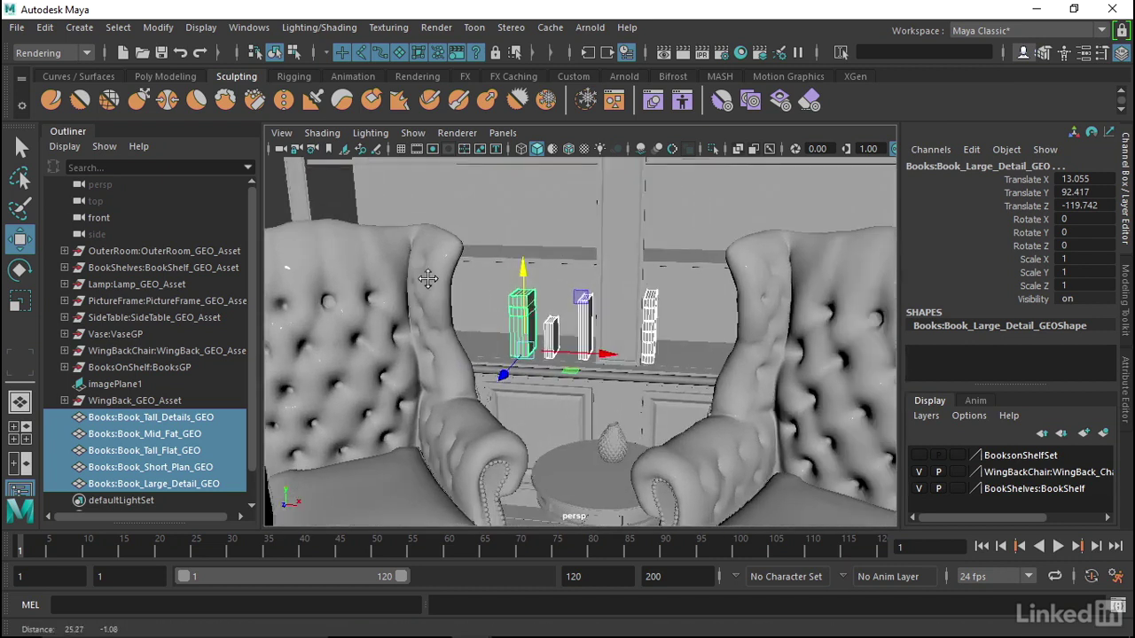
alt+right_drag(428, 278, 535, 296)
drag(612, 358, 550, 365)
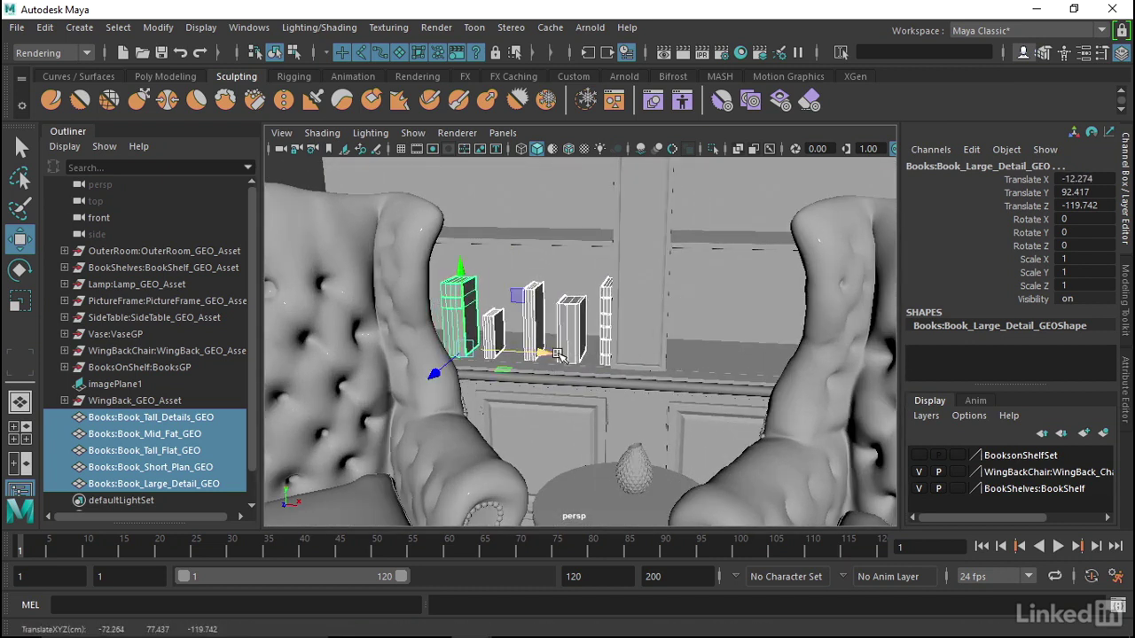
mouse_move(559, 356)
alt+mouse_down()
mouse_move(564, 290)
mouse_move(483, 319)
alt+mouse_up()
Raise the Short Plan, Tall Flat, Mid Fat and Tall Details books onto the upper shelf
click(506, 318)
shift+click(540, 310)
shift+click(582, 317)
shift+click(622, 318)
mouse_move(621, 333)
mouse_down()
mouse_move(621, 235)
mouse_move(498, 319)
mouse_move(581, 310)
mouse_up()
click(503, 322)
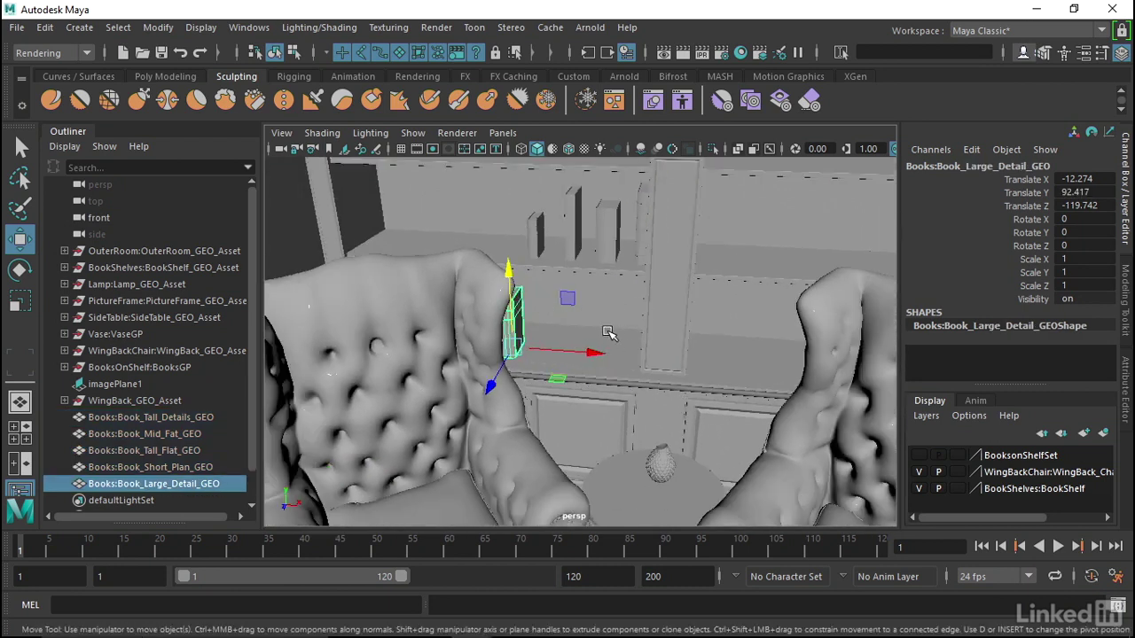
Isolate the bookshelf in the viewport
click(615, 328)
alt+drag(616, 328, 771, 122)
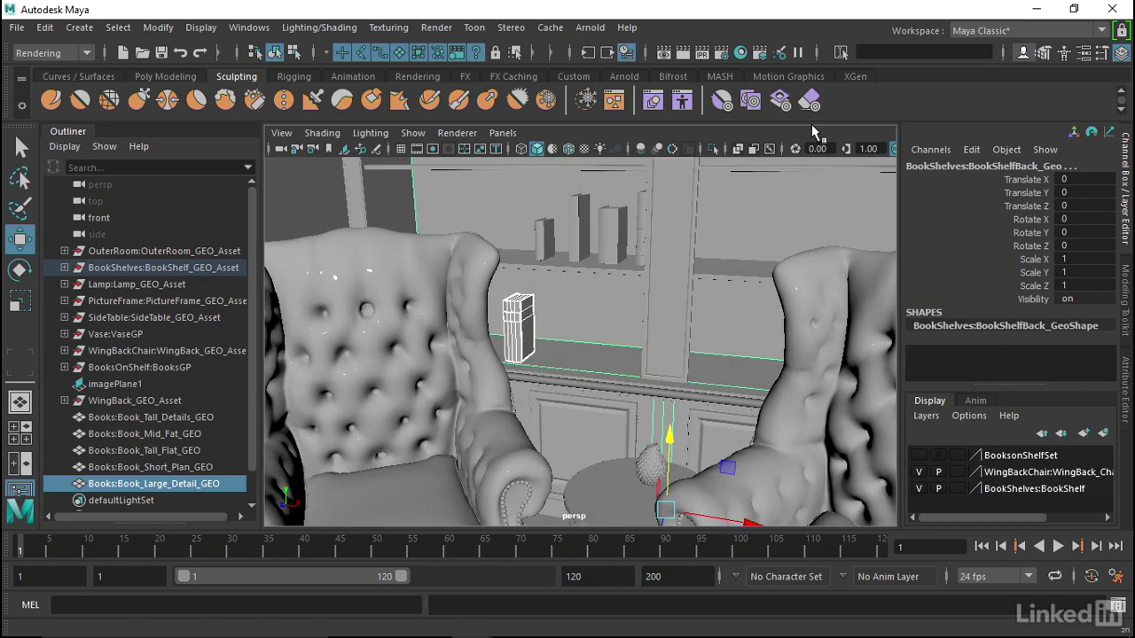
click(717, 148)
mouse_move(701, 254)
alt+mouse_down()
mouse_move(587, 328)
mouse_move(685, 327)
mouse_move(548, 350)
mouse_move(535, 293)
mouse_move(589, 295)
mouse_move(593, 323)
alt+mouse_up()
Duplicate the large detailed book with Shift+D into a row along the shelf, deleting the extra copy
click(587, 328)
key(ctrl+d)
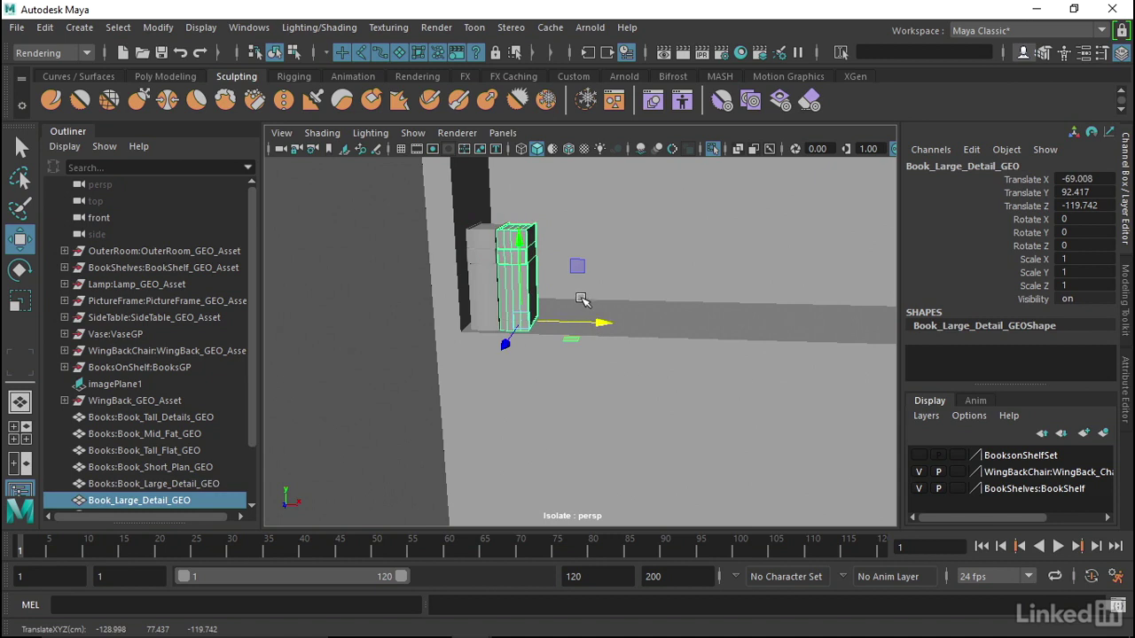
key(shift+d)
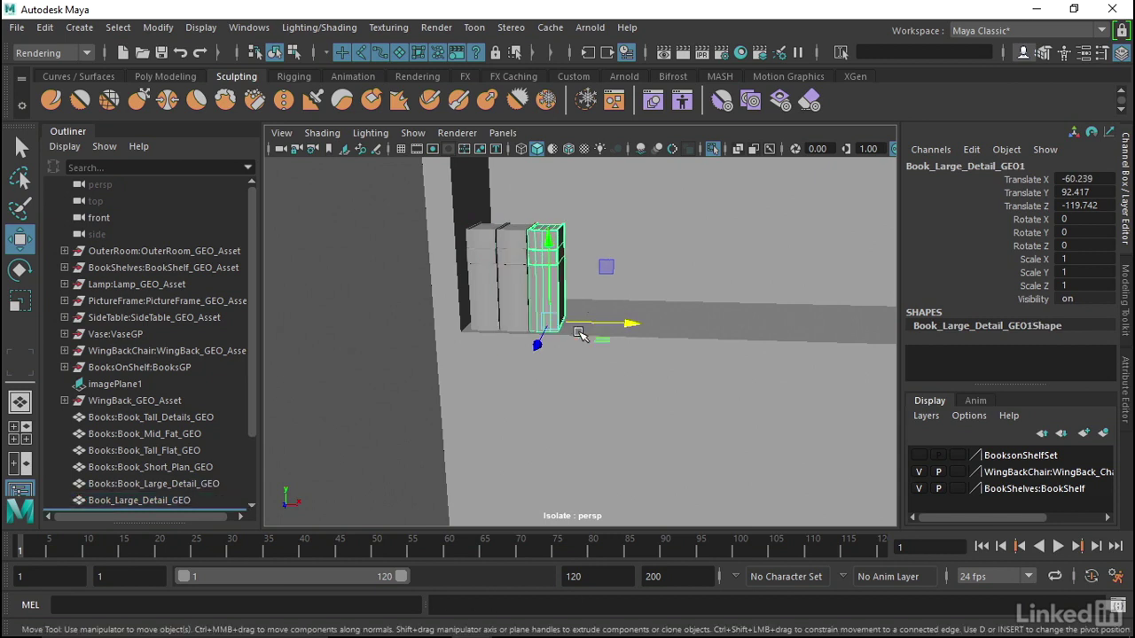
key(shift+d)
key(shift+d)
key(shift+d)
key(shift+d)
key(shift+d)
key(shift+d)
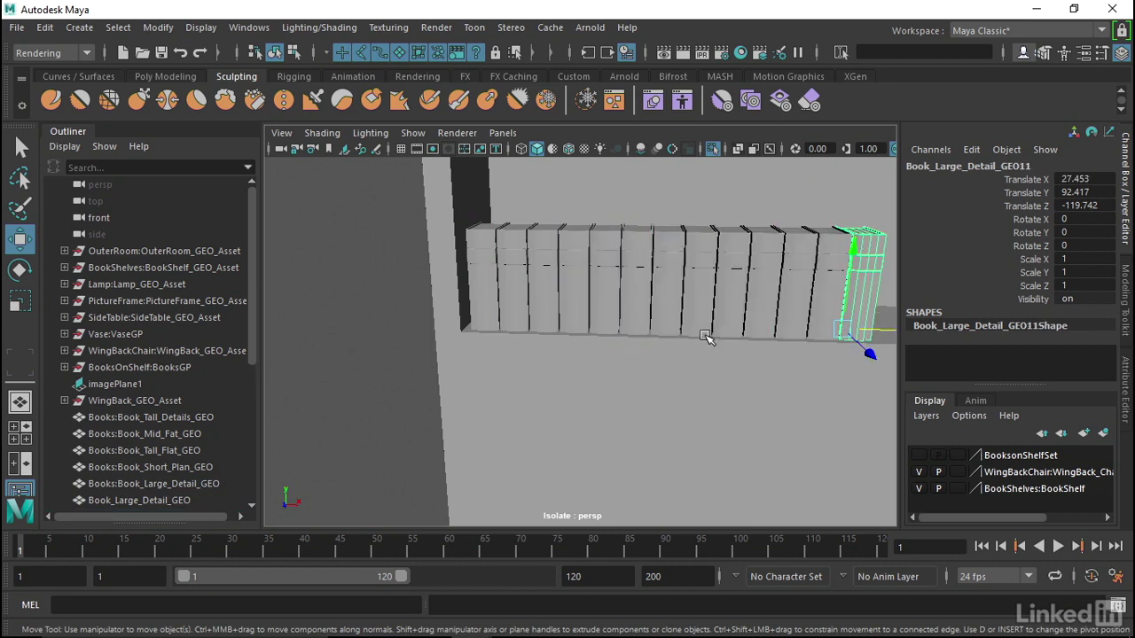
alt+drag(686, 345, 679, 365)
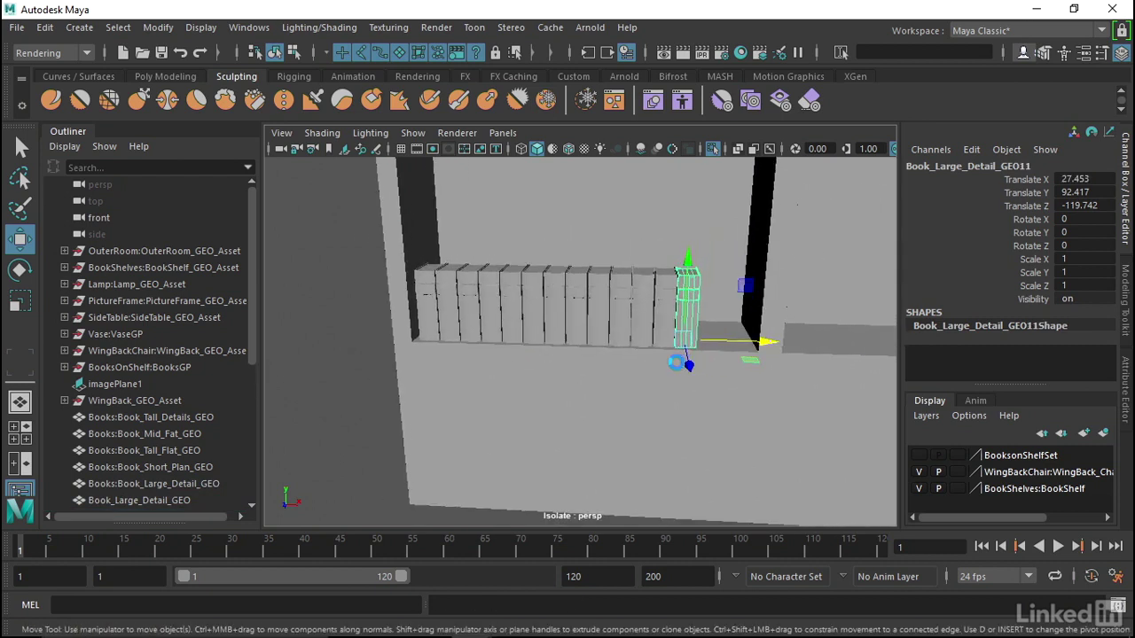
key(shift+d)
key(shift+d)
key(shift+d)
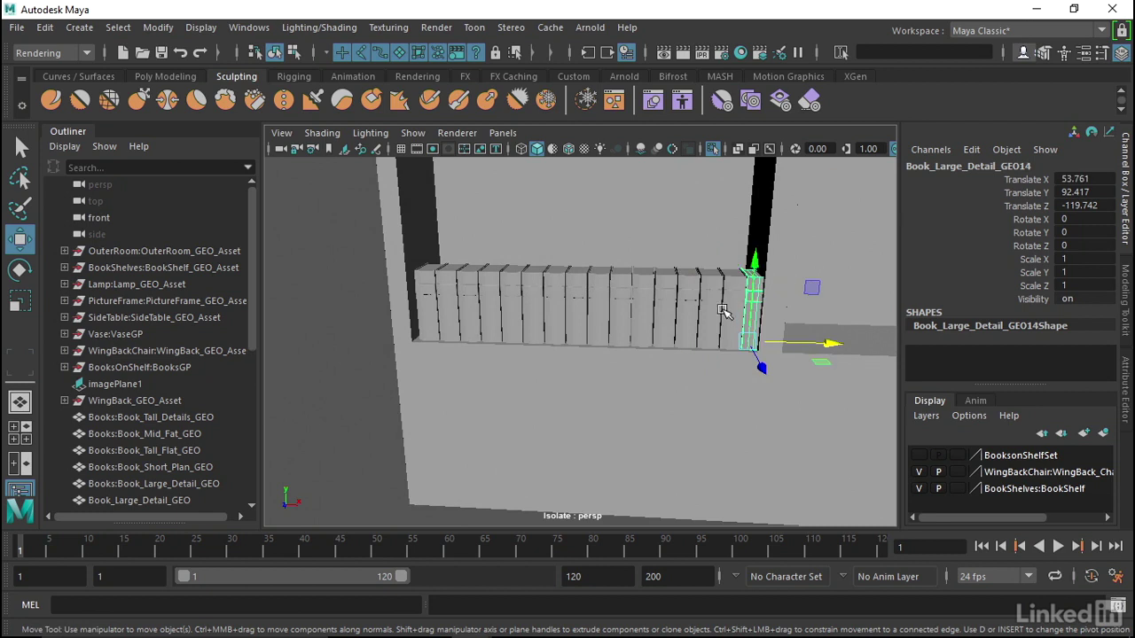
alt+drag(724, 315, 720, 362)
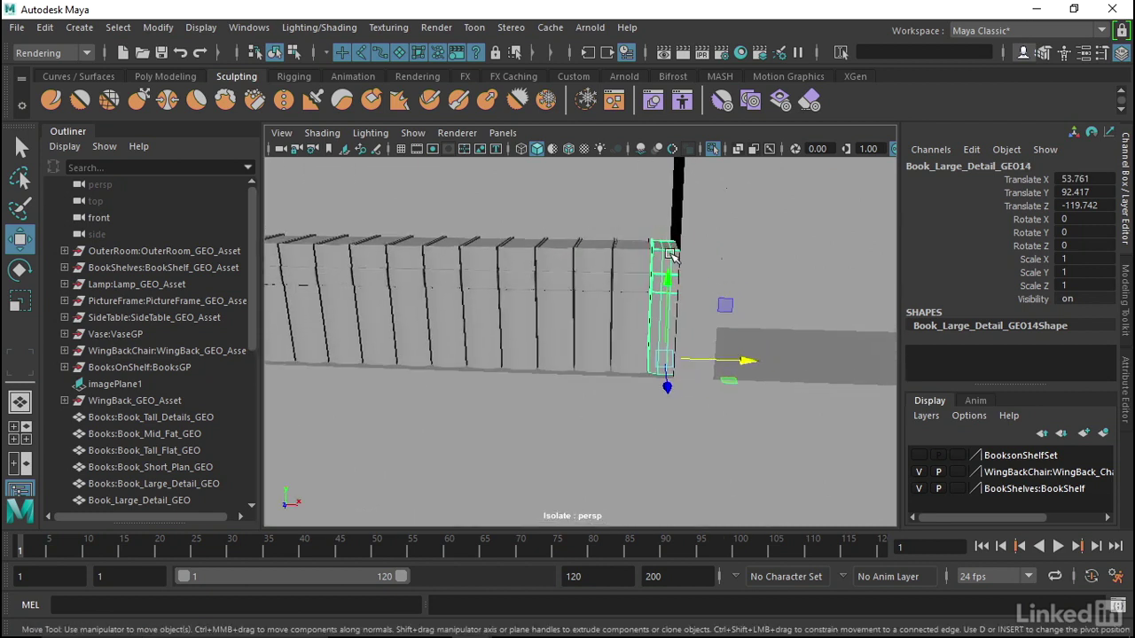
key(Delete)
mouse_move(551, 273)
alt+mouse_down()
mouse_move(688, 293)
mouse_move(646, 287)
mouse_move(727, 272)
mouse_move(697, 260)
mouse_move(707, 287)
mouse_move(464, 337)
mouse_move(562, 322)
mouse_move(539, 331)
alt+mouse_up()
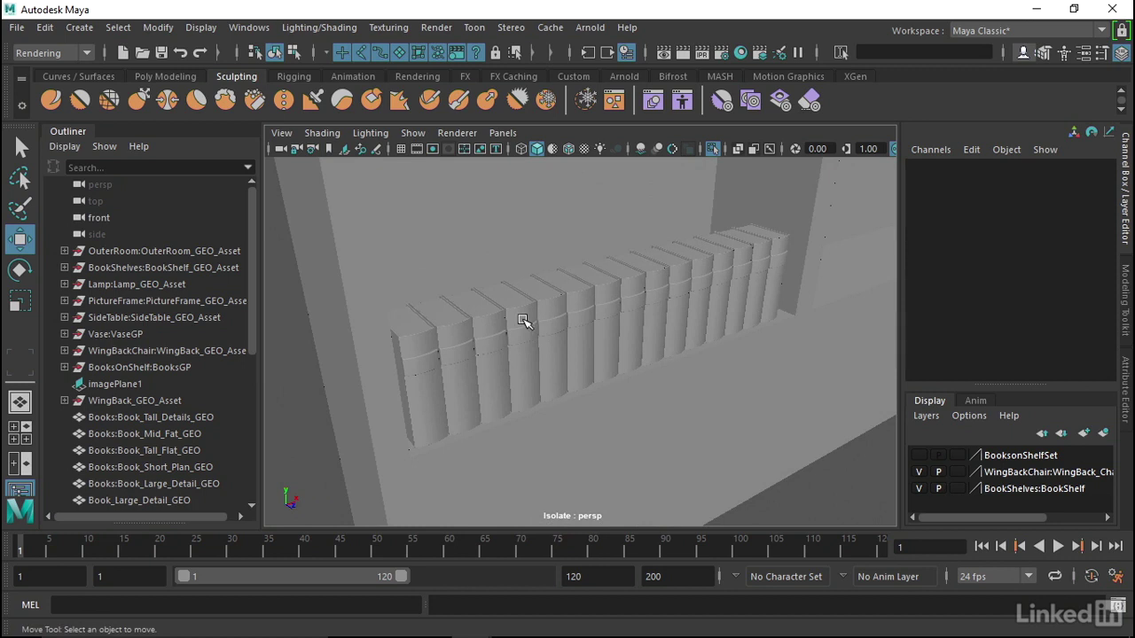
Stagger several book copies in depth, e.g. GEO5 to Translate Z -120.284 and GEO6 to -121.104
mouse_move(538, 321)
alt+mouse_down()
mouse_move(567, 324)
mouse_move(591, 309)
alt+mouse_up()
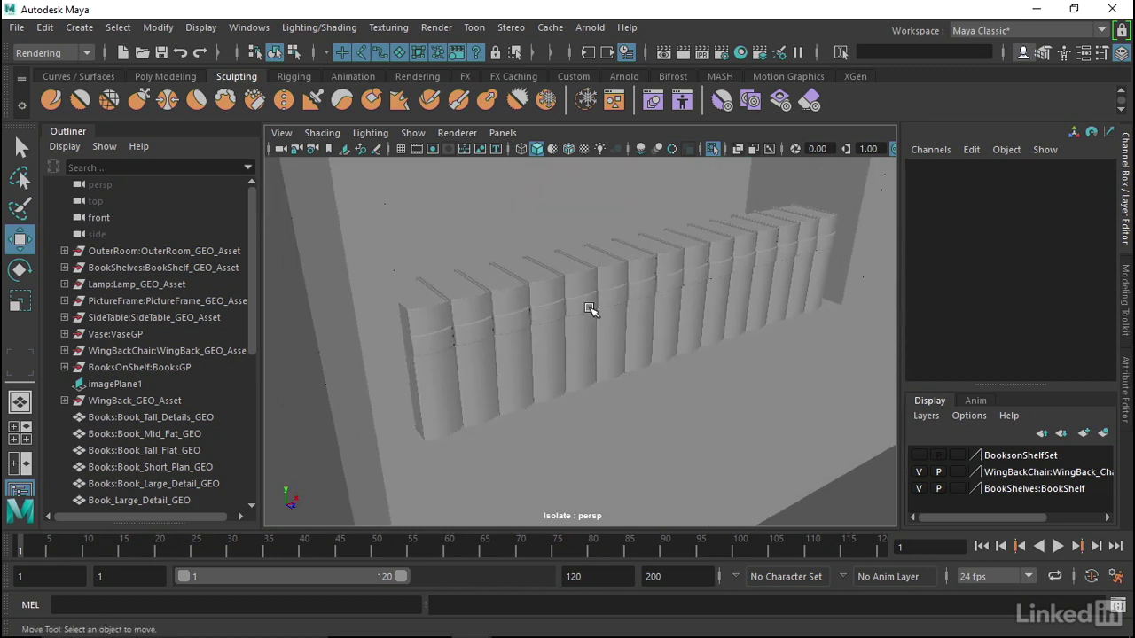
click(498, 306)
key(ctrl+d)
drag(526, 435, 595, 351)
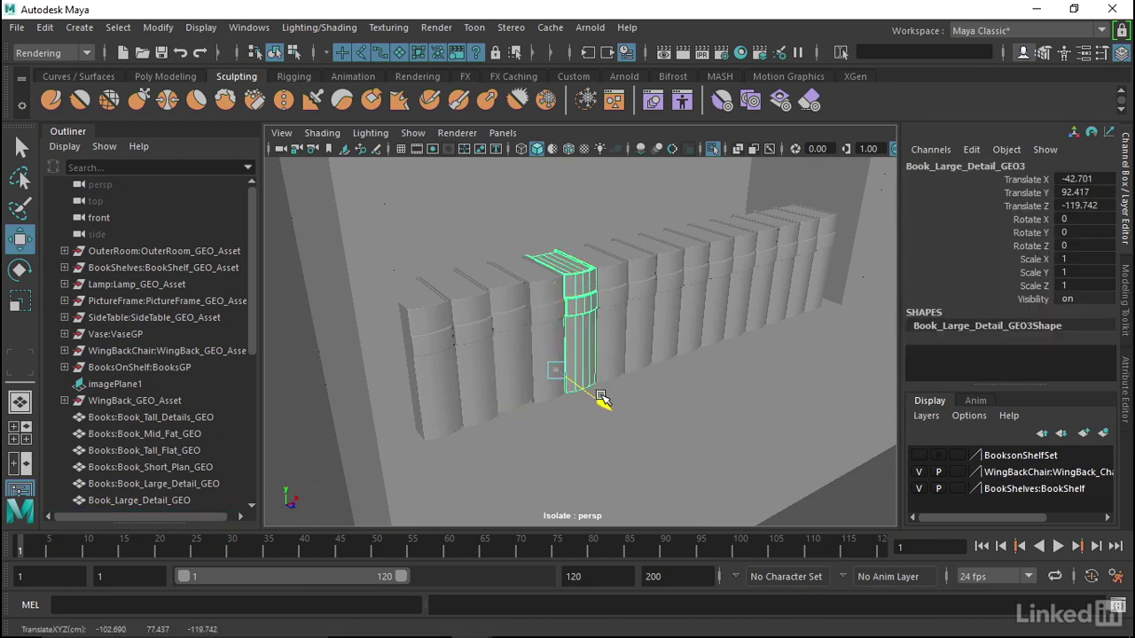
drag(600, 397, 615, 293)
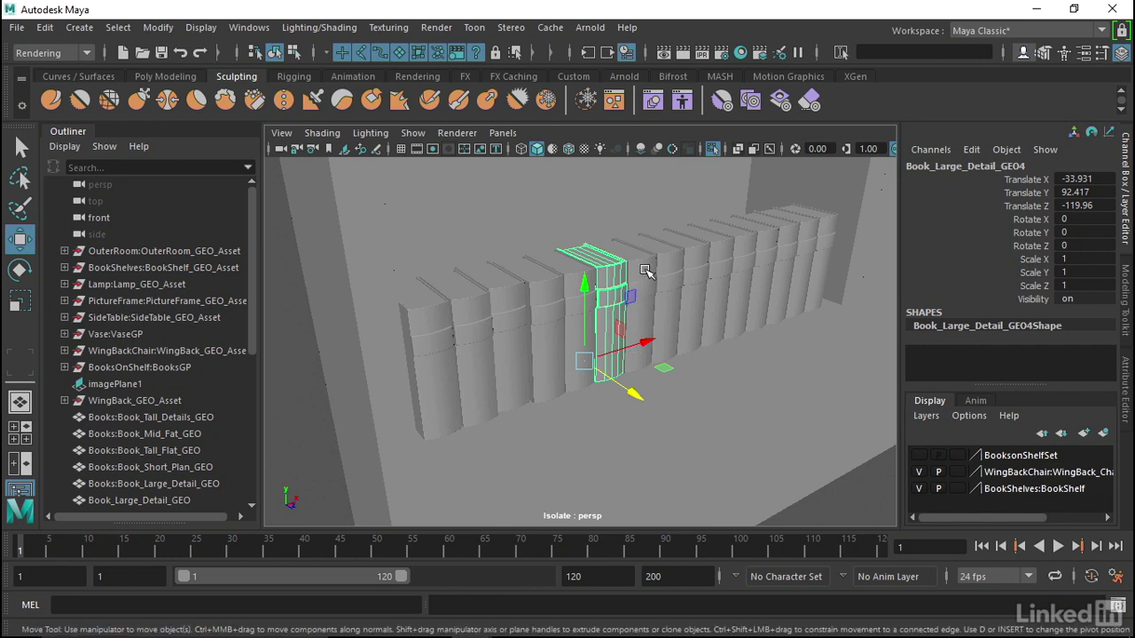
click(644, 271)
click(662, 276)
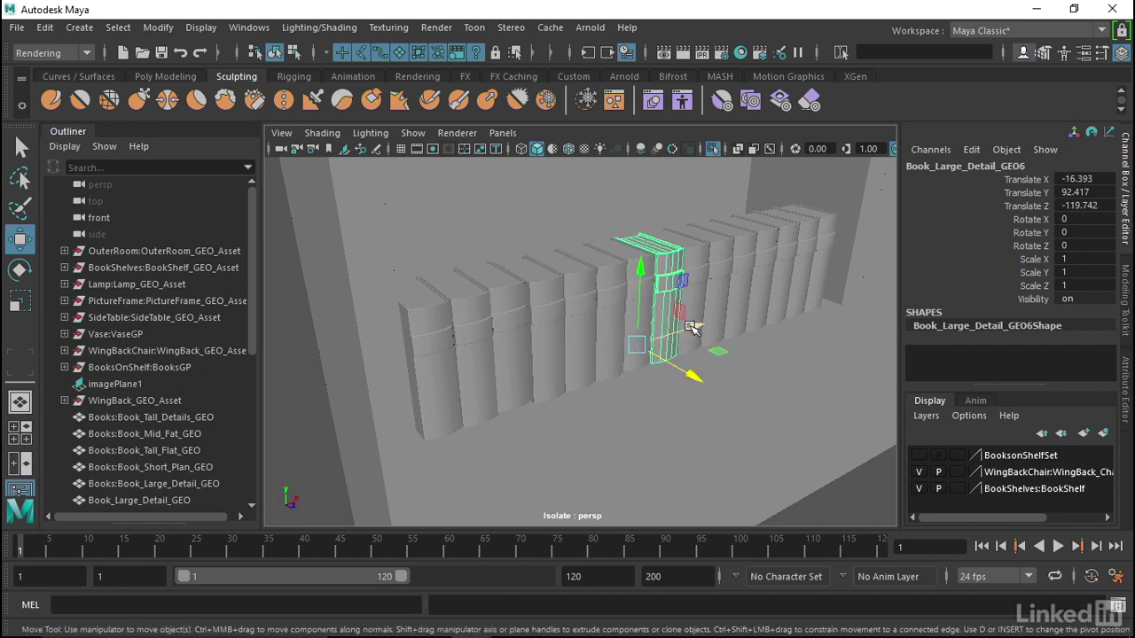
alt+drag(638, 289, 576, 301)
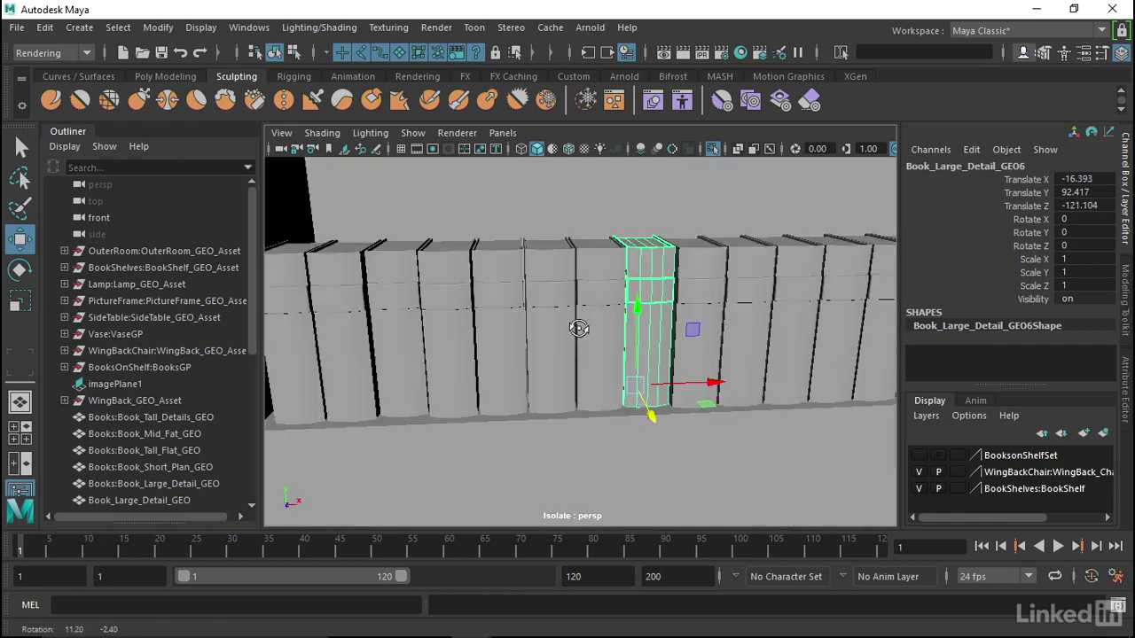
click(585, 279)
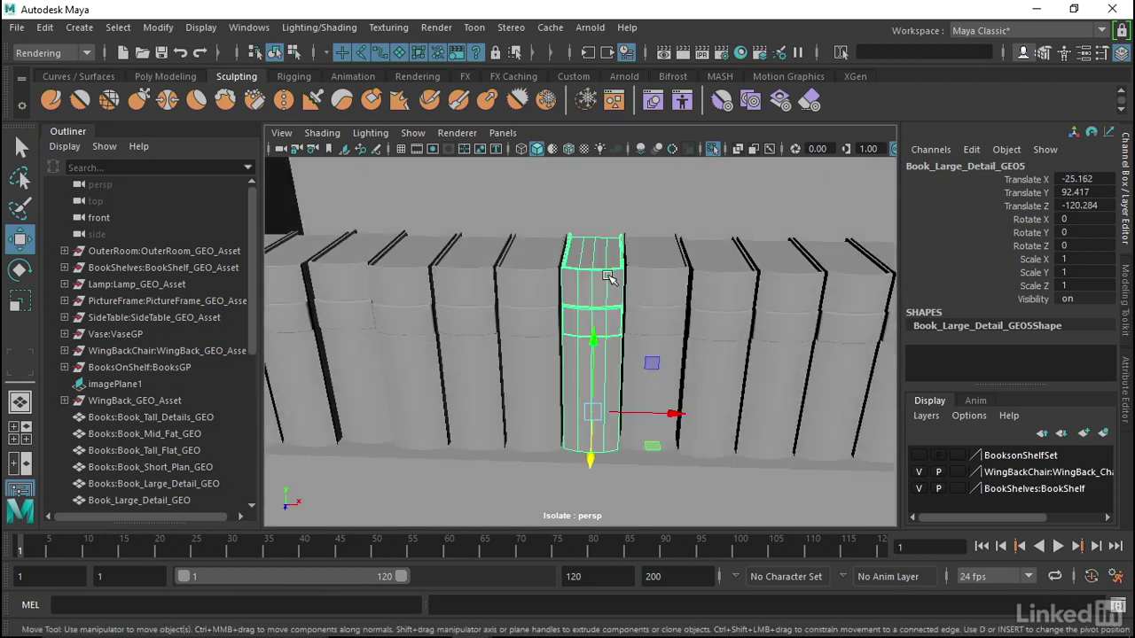
key(f)
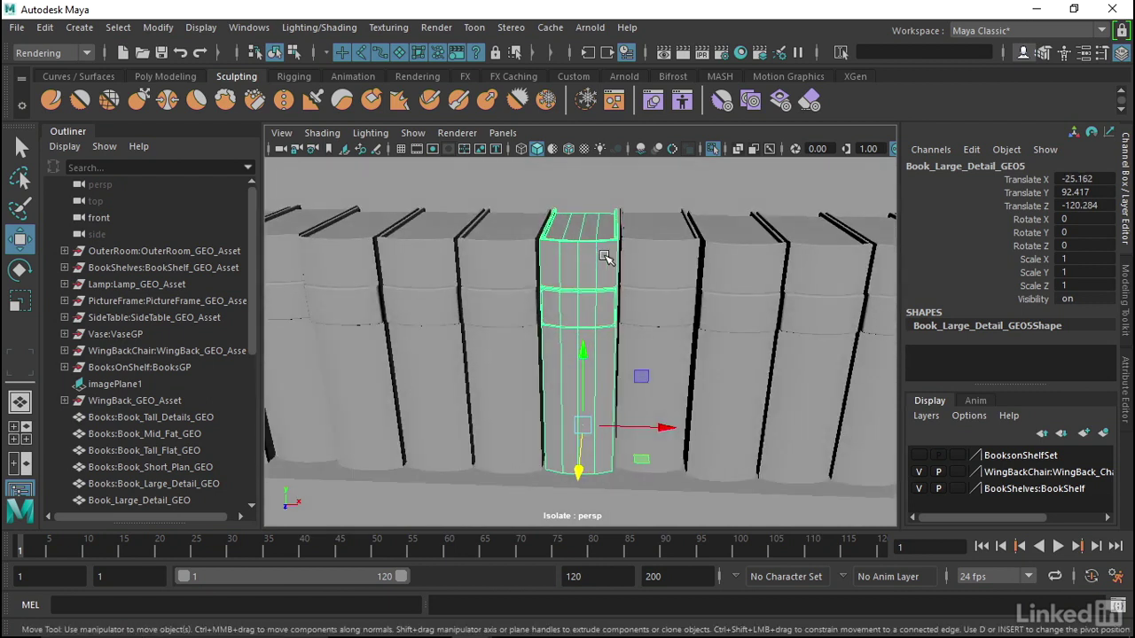
right_click(602, 253)
Try vertex editing on the book and turn on Object X symmetry in the Modeling Toolkit
click(537, 150)
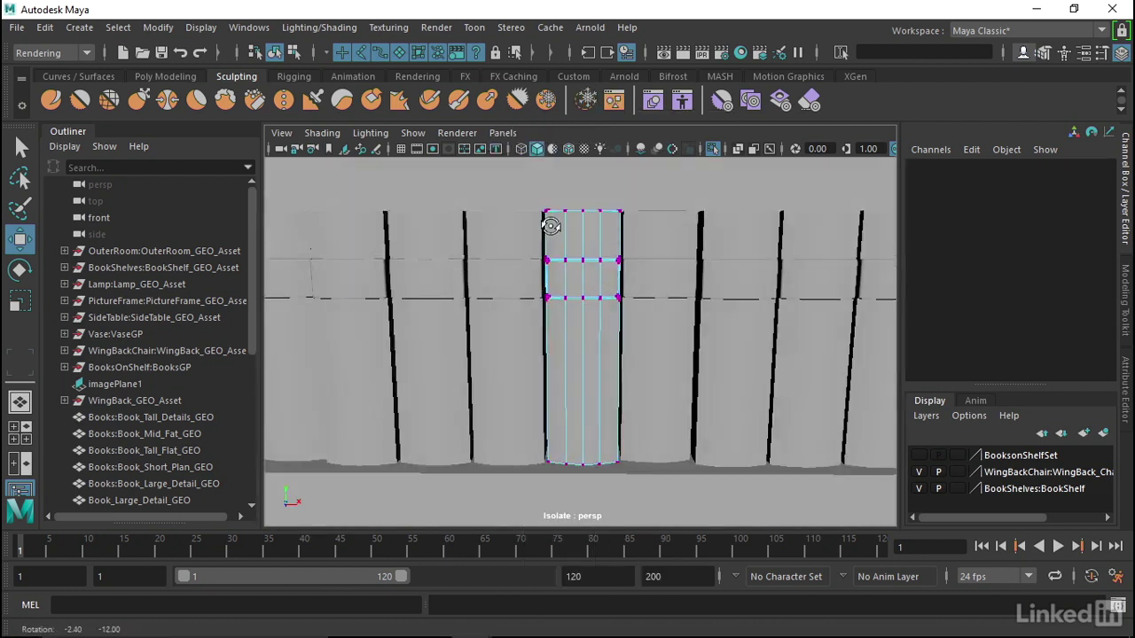
mouse_move(507, 186)
mouse_down()
mouse_move(556, 543)
mouse_move(556, 335)
mouse_up()
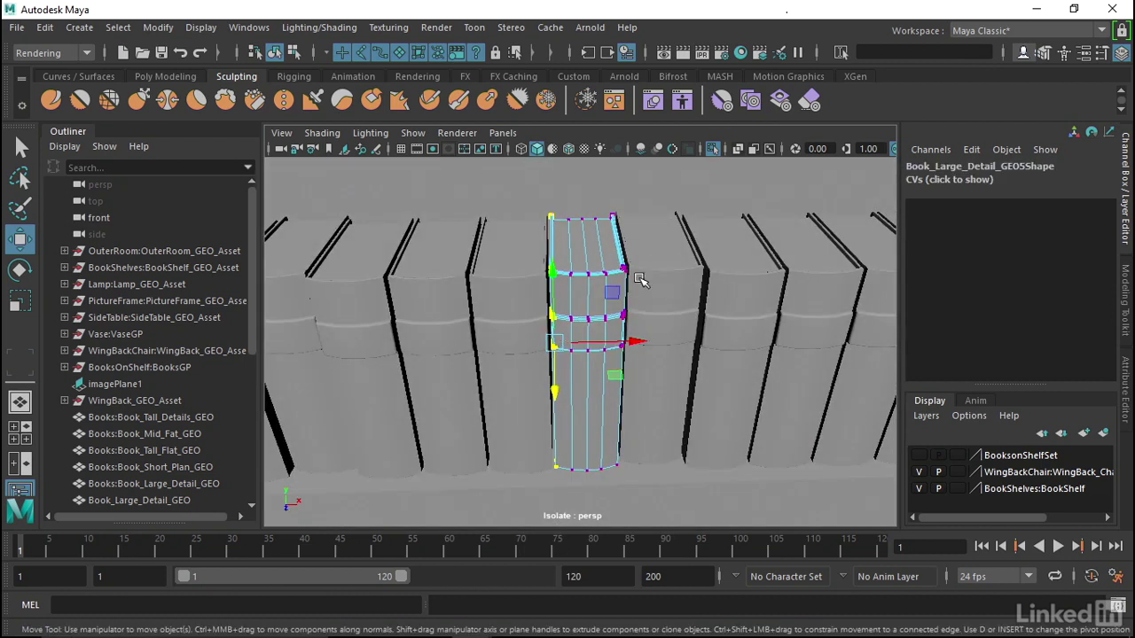
right_drag(580, 306, 601, 255)
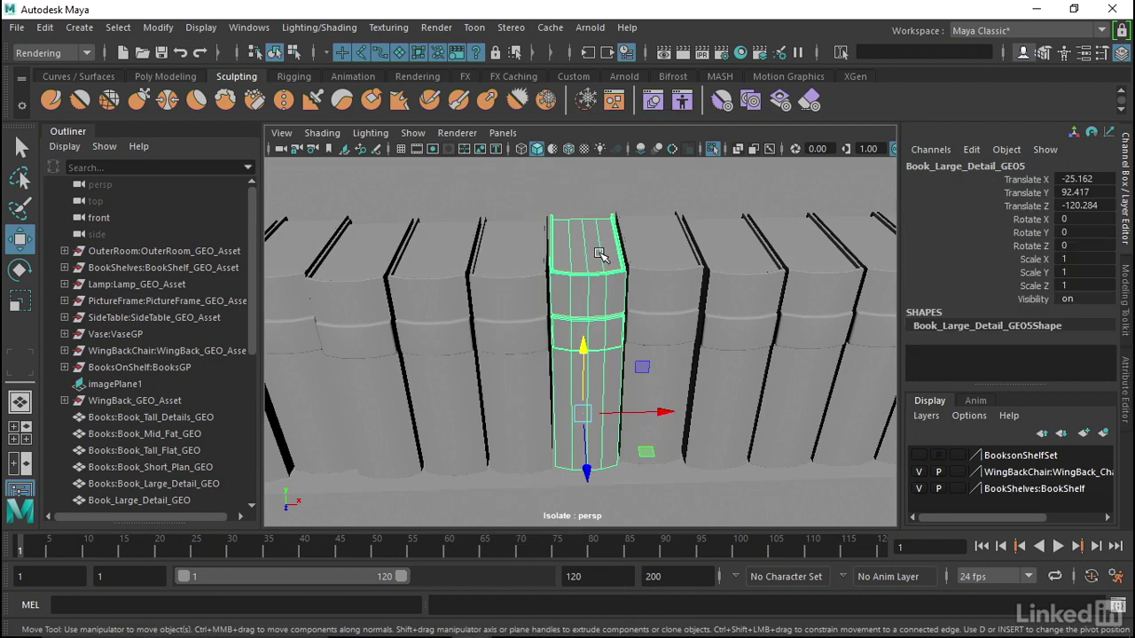
click(1127, 302)
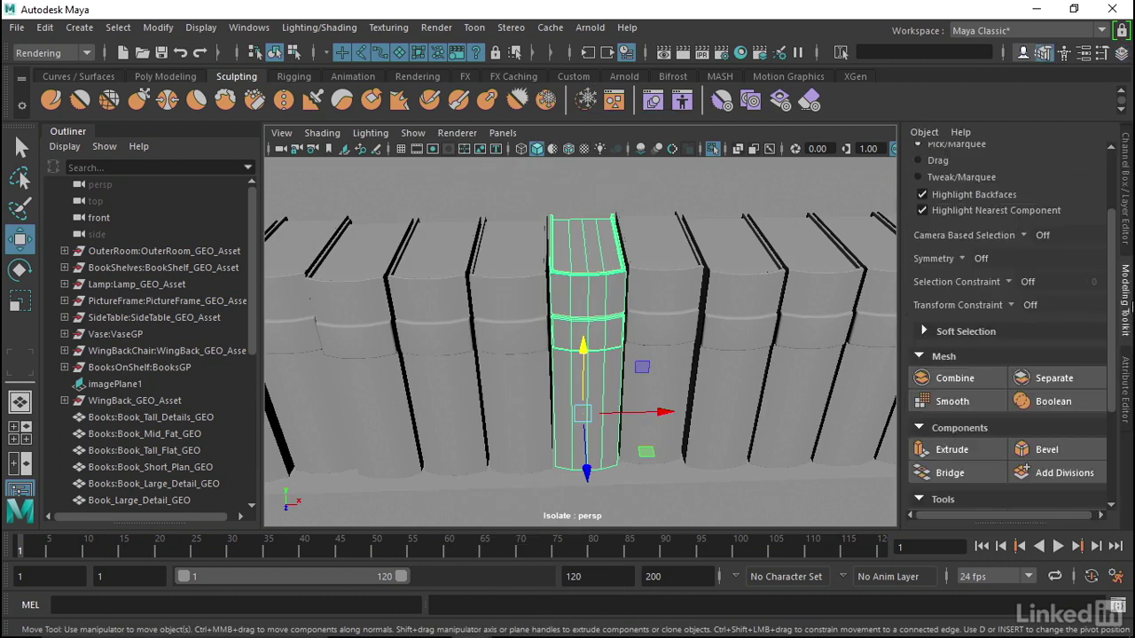
click(962, 258)
click(1000, 284)
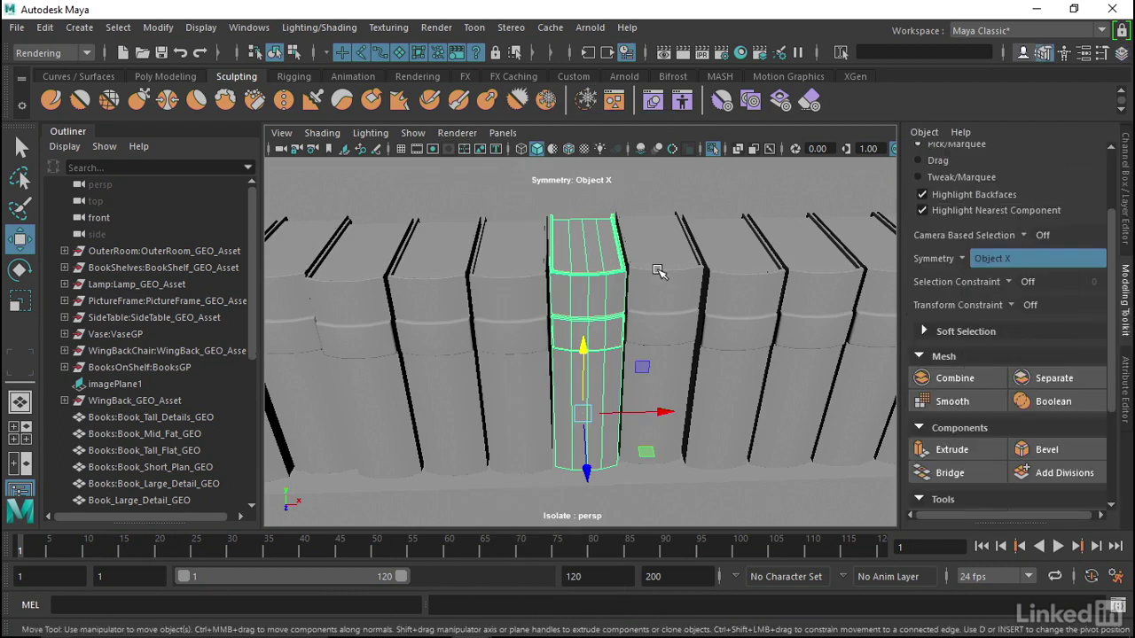
right_drag(605, 142, 605, 244)
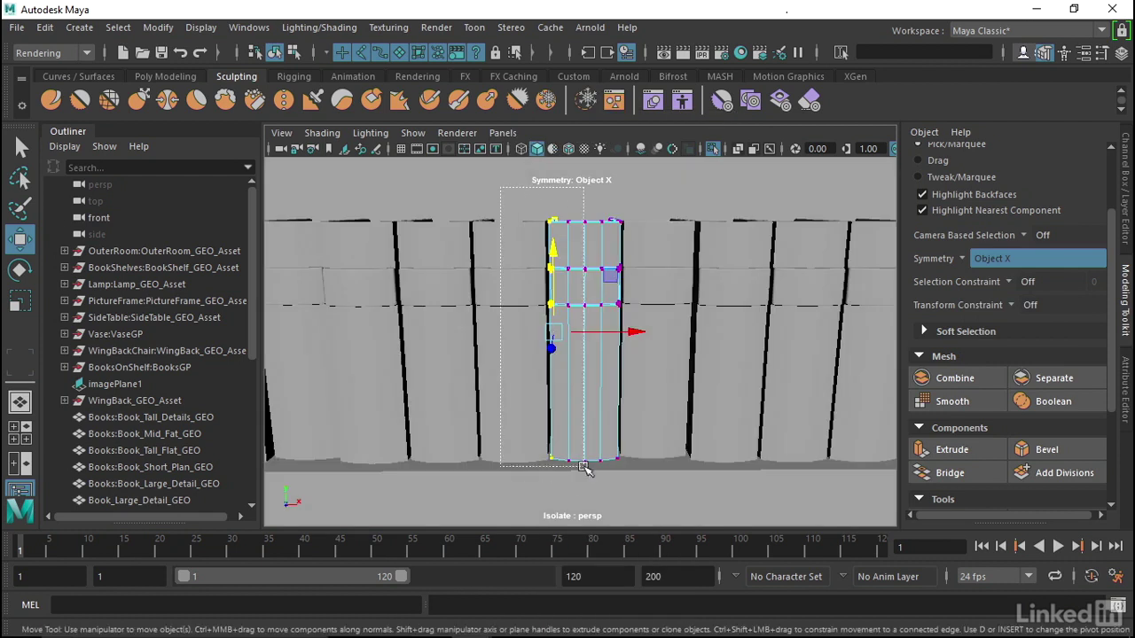
alt+drag(566, 448, 570, 392)
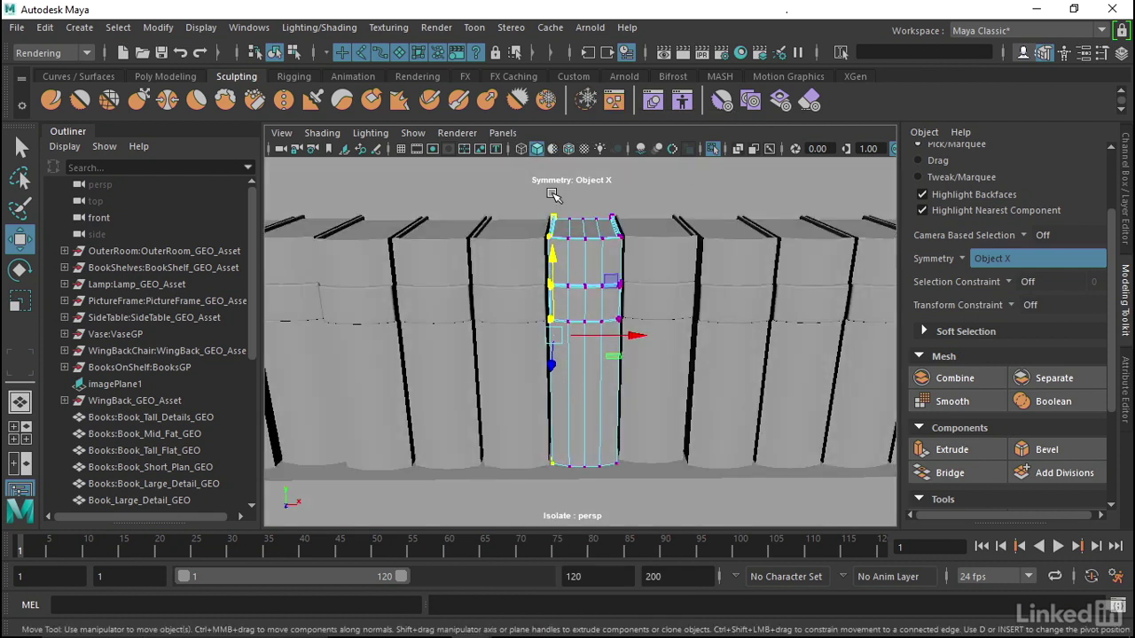
Switch the book to edge mode and set symmetry to Topology
right_click(560, 255)
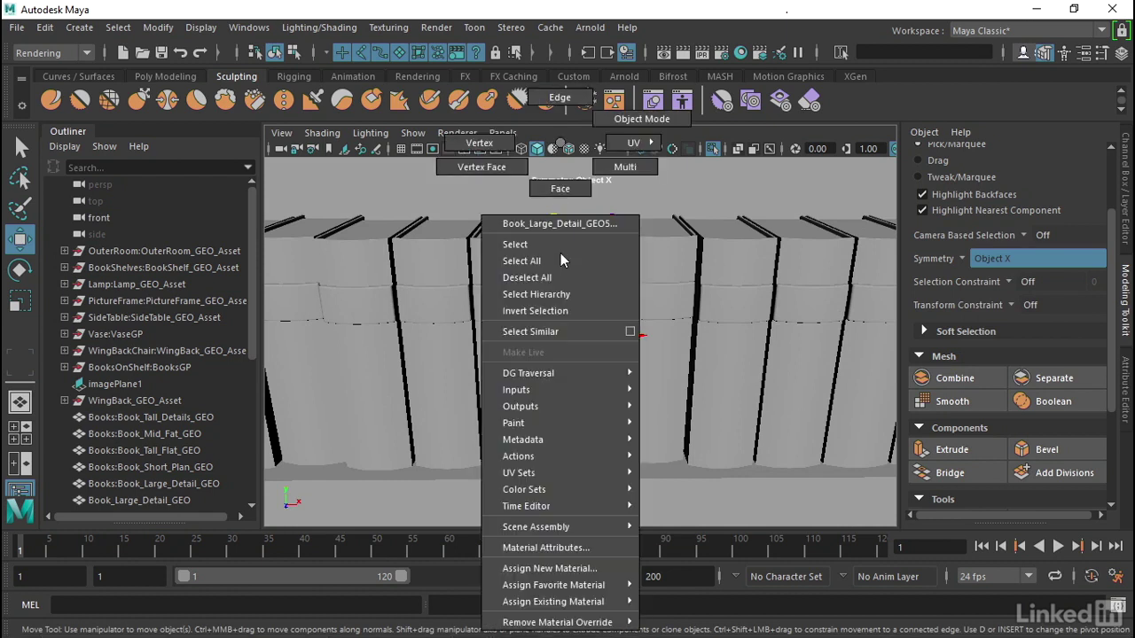
right_drag(555, 222, 557, 148)
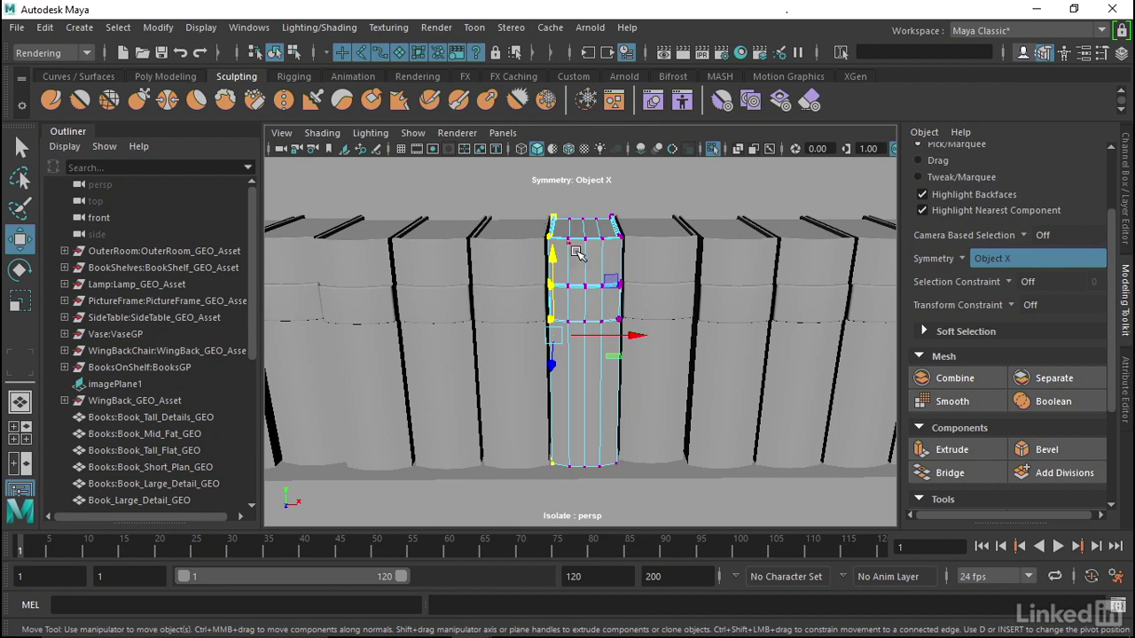
click(955, 260)
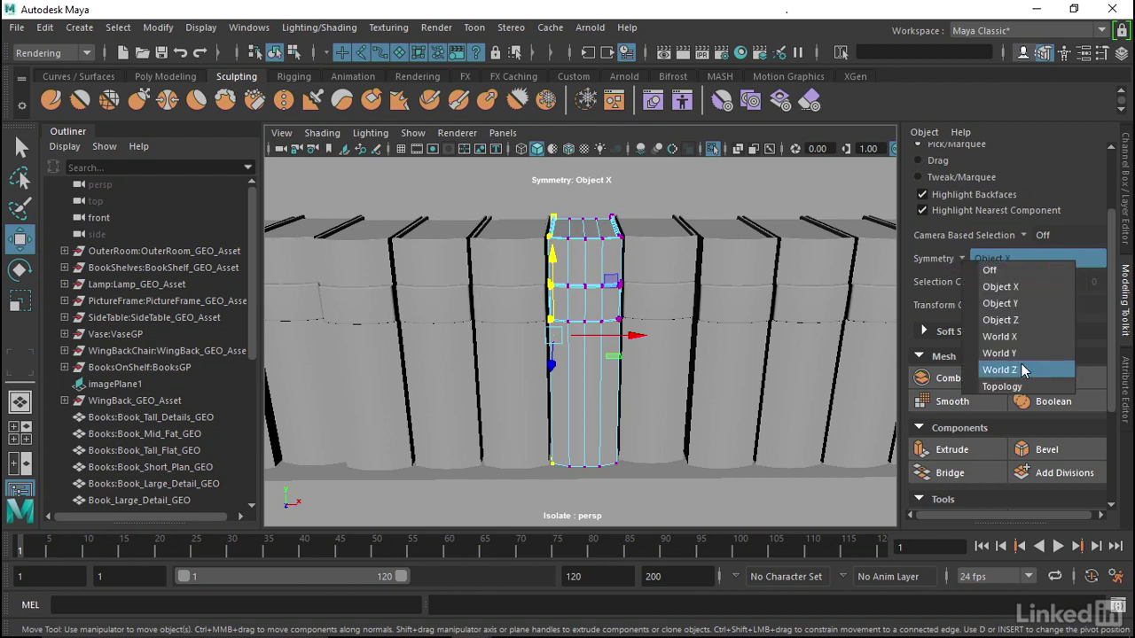
click(1006, 386)
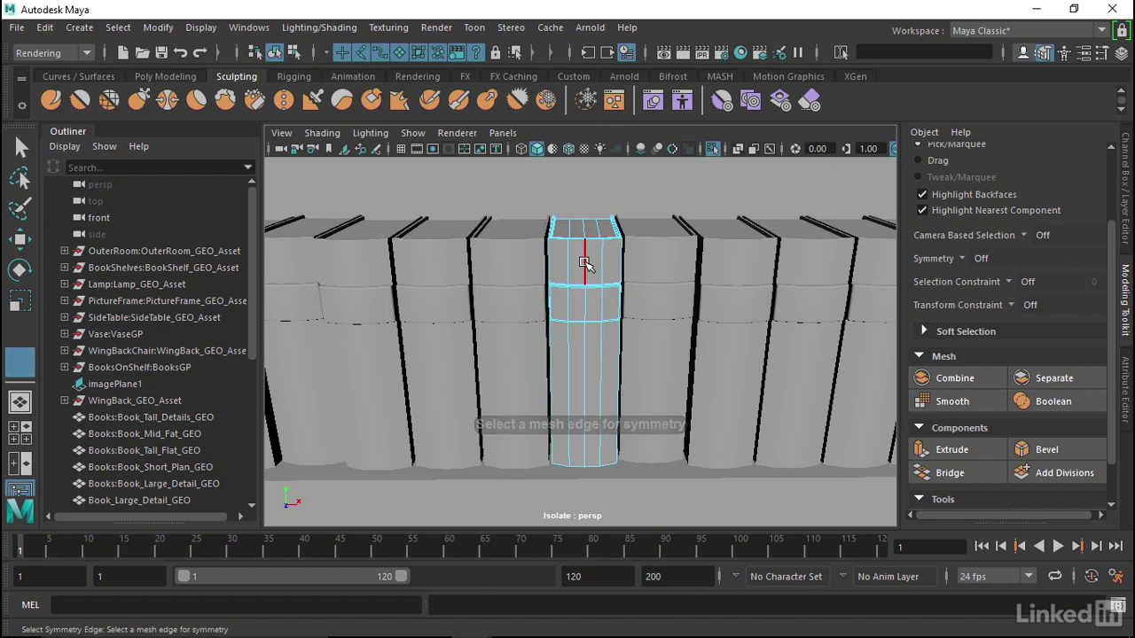
Pick the book's centre edge as the symmetry seam and narrow the book symmetrically
key(w)
click(585, 262)
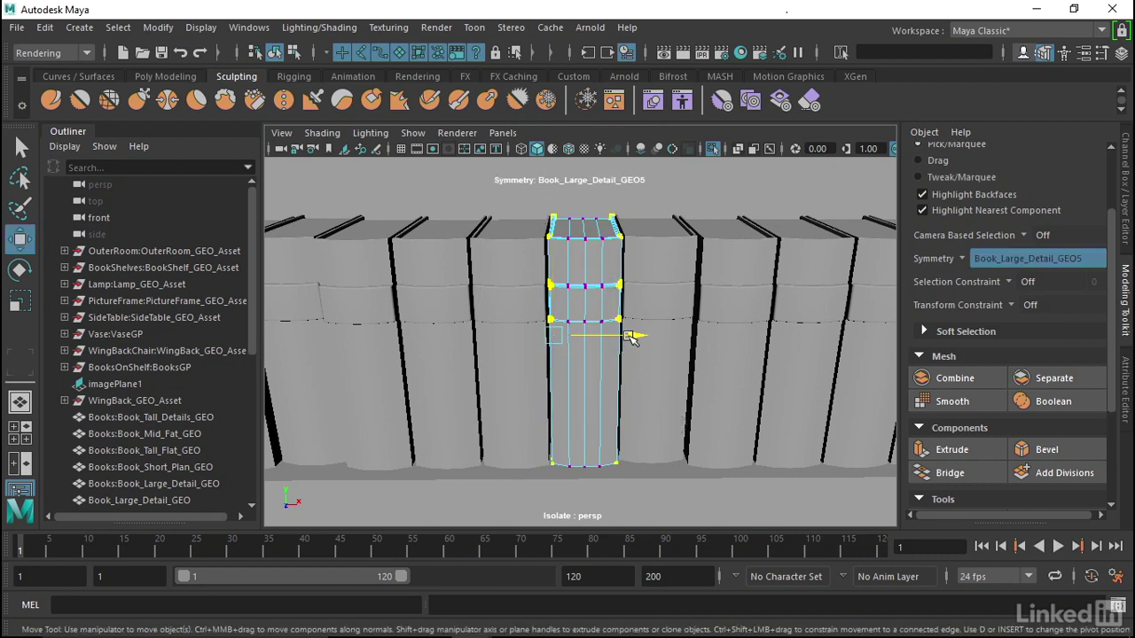
drag(623, 330, 646, 335)
drag(530, 202, 577, 516)
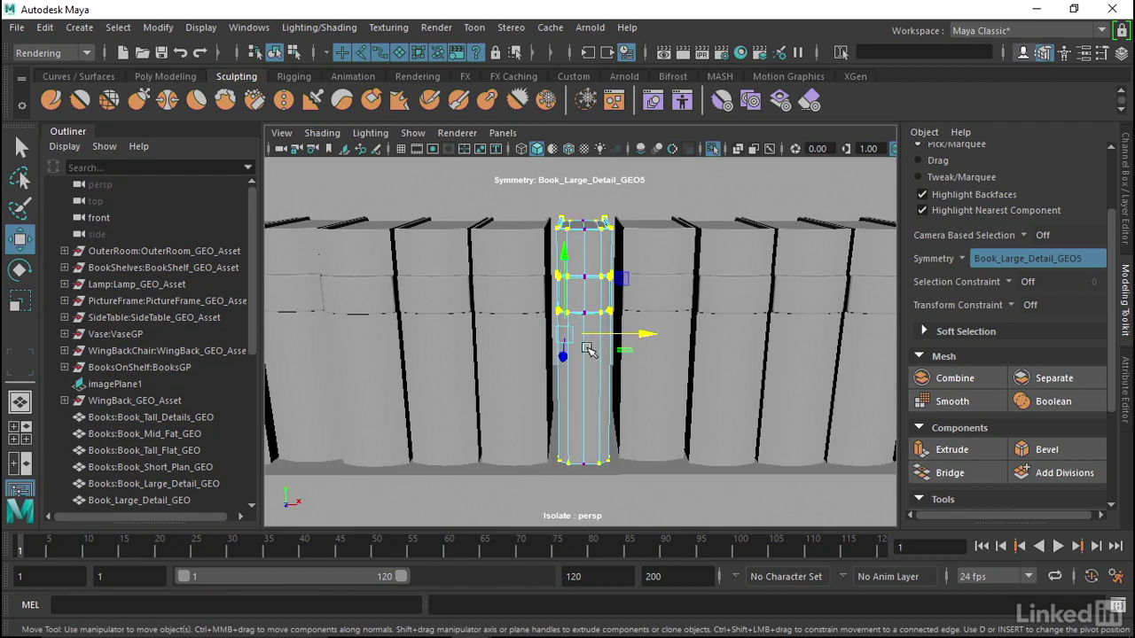
alt+drag(597, 321, 589, 281)
right_drag(590, 204, 639, 111)
scroll(562, 266, up, 3)
Select the book's top ring of vertices, then orbit back to a level view of the shelf
key(F9)
drag(640, 271, 575, 220)
alt+drag(674, 236, 671, 244)
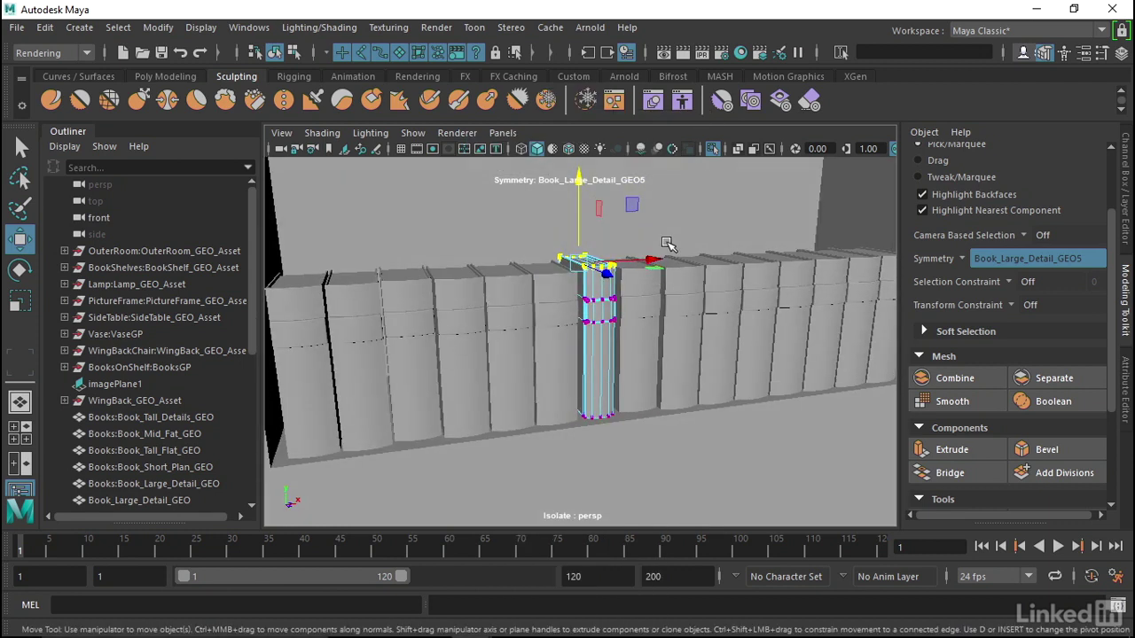
scroll(702, 292, down, 5)
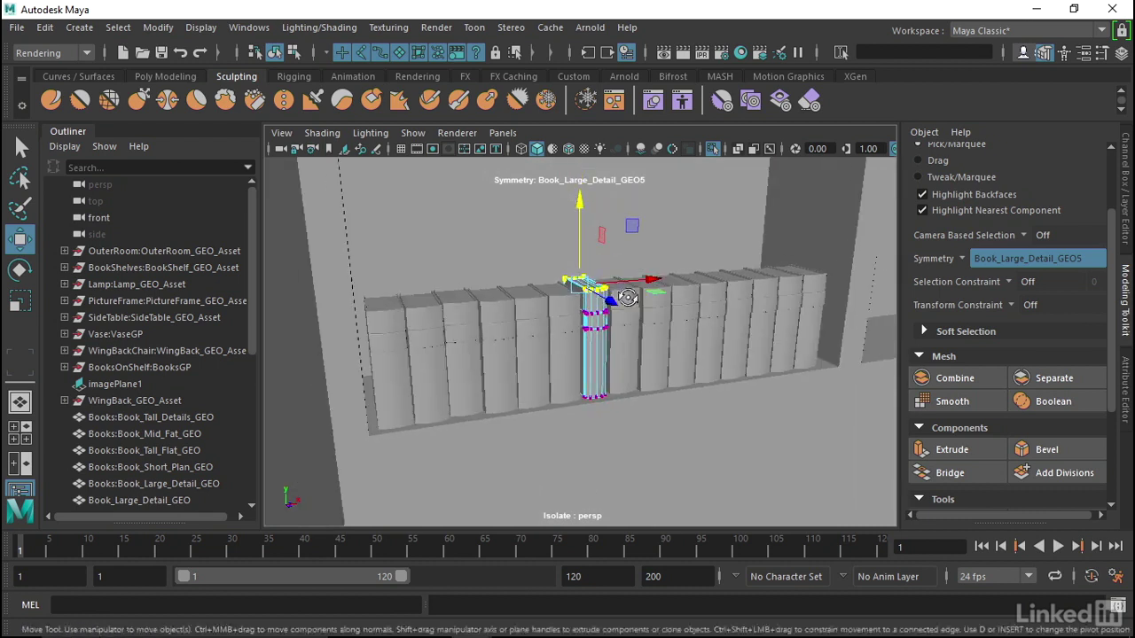
alt+drag(701, 292, 588, 295)
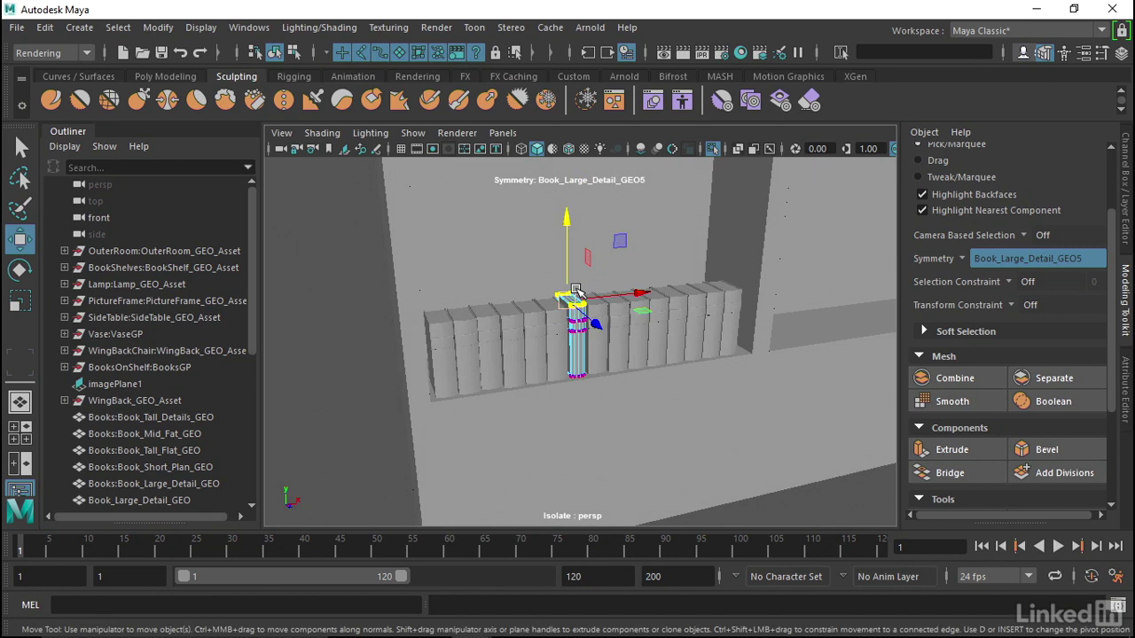
mouse_move(510, 340)
alt+mouse_down()
mouse_move(539, 322)
mouse_move(502, 334)
alt+mouse_up()
alt+right_drag(502, 334, 506, 372)
Delete the test books Book_Large_Detail_GEO1 through GEO12 from the Outliner
right_drag(567, 144, 550, 149)
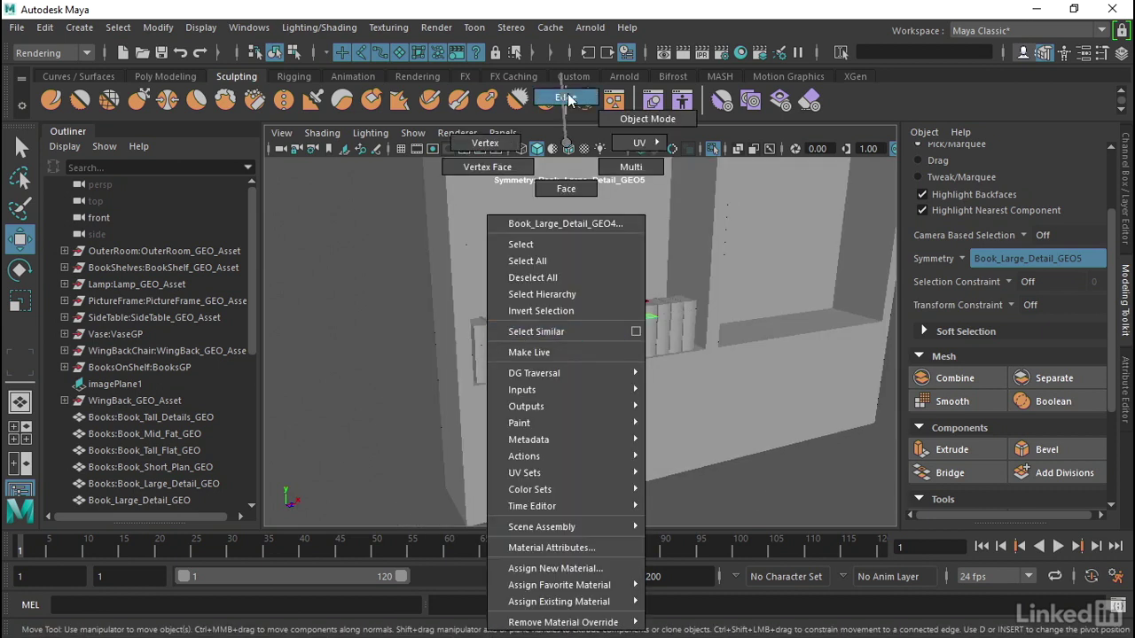
key(ctrl+1)
click(168, 417)
shift+click(172, 498)
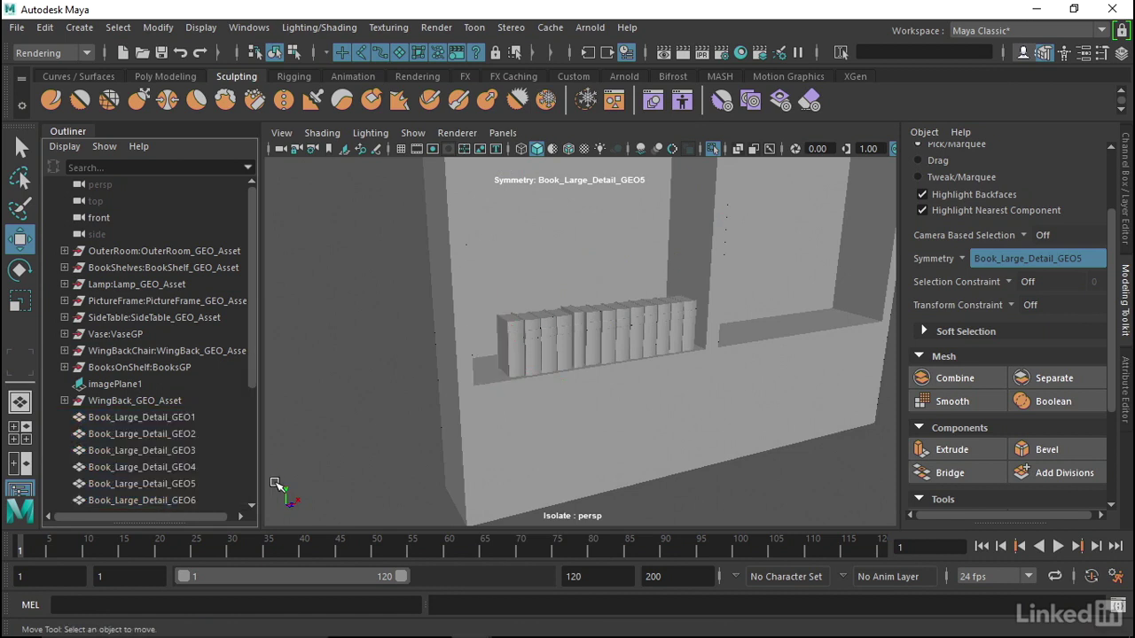
click(175, 423)
scroll(164, 408, down, 4)
shift+click(169, 434)
key(Delete)
Exit Isolate Select and turn on visibility of the BooksonShelfSet display layer
click(713, 148)
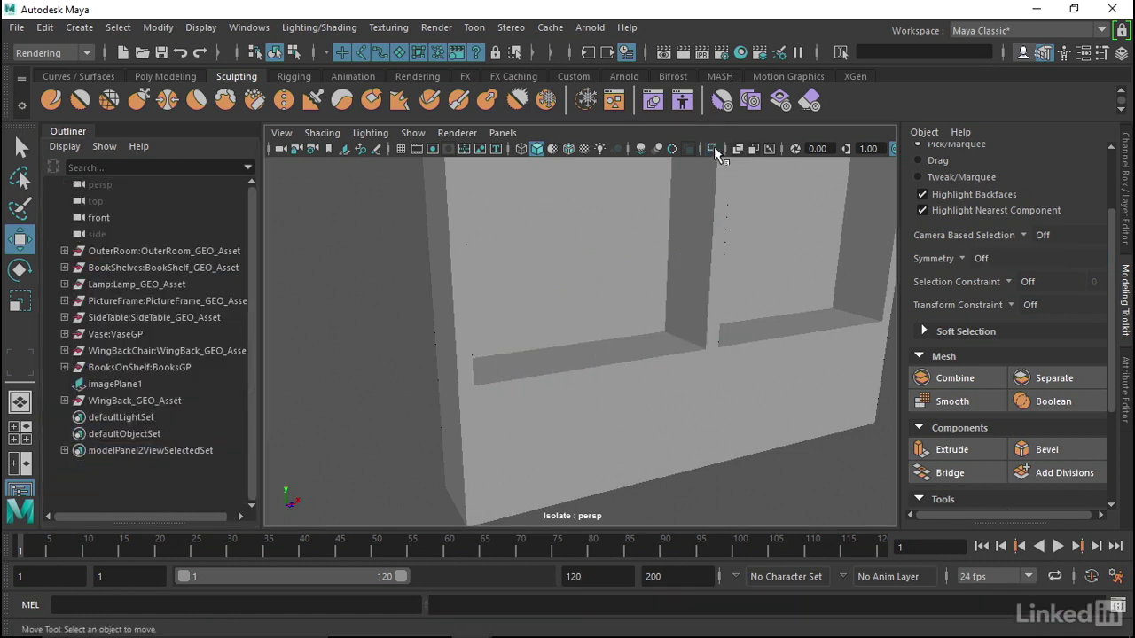
mouse_move(679, 254)
alt+mouse_down()
mouse_move(640, 273)
mouse_move(808, 253)
alt+mouse_up()
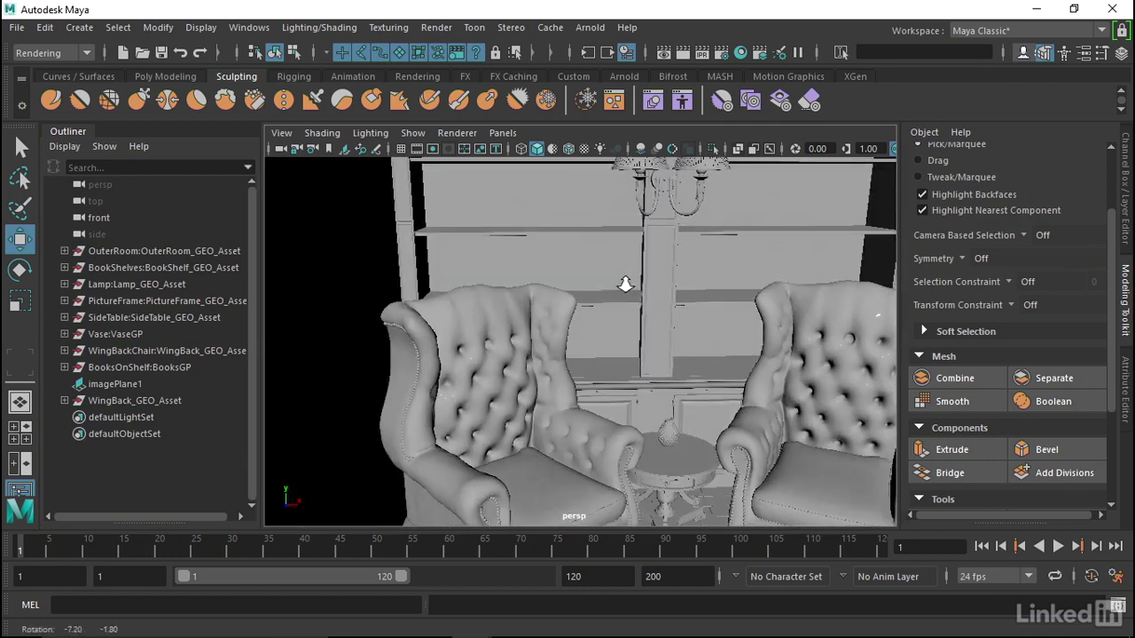
click(1126, 206)
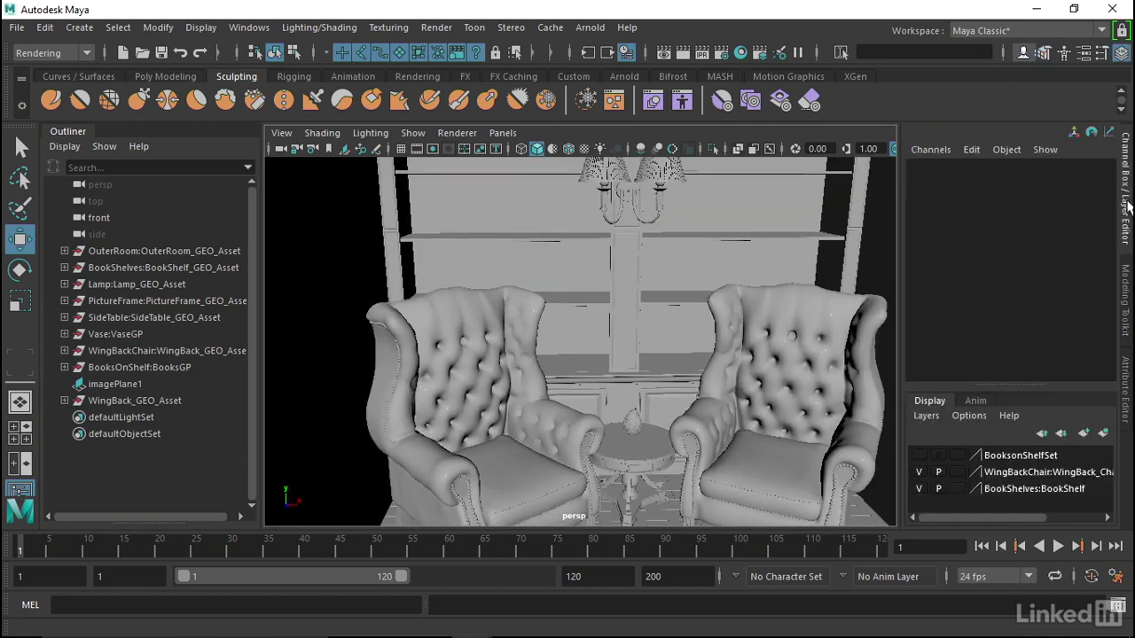
click(918, 455)
Orbit around the book-filled shelves to inspect them from an angle
mouse_move(781, 266)
alt+mouse_down()
mouse_move(685, 258)
mouse_move(610, 295)
mouse_move(692, 319)
mouse_move(673, 338)
alt+mouse_up()
scroll(700, 325, up, 5)
scroll(656, 333, down, 3)
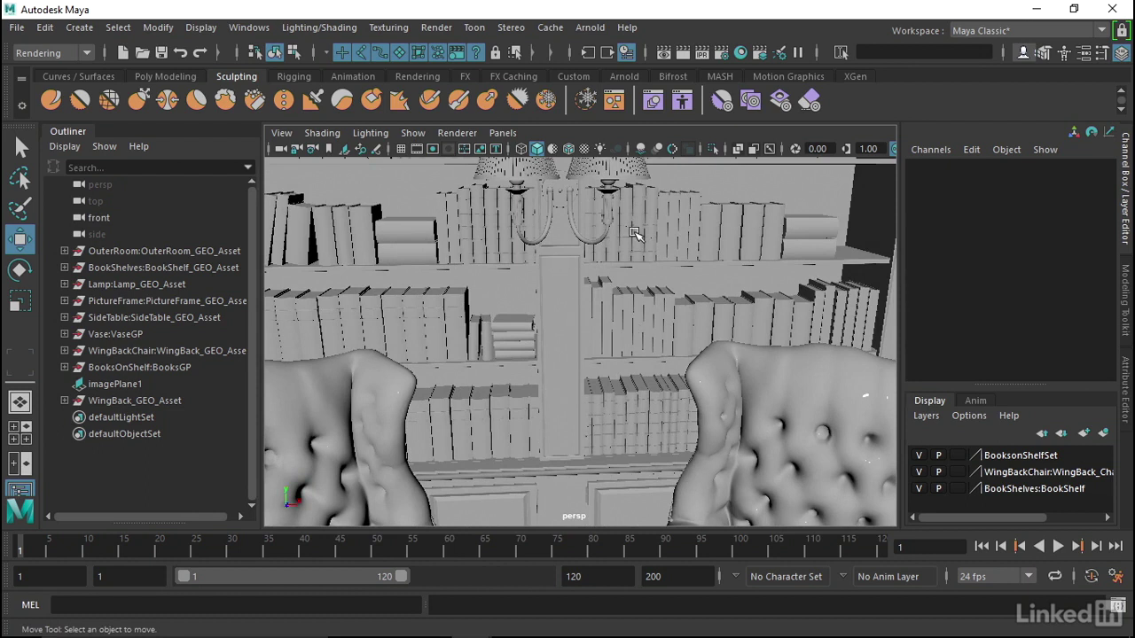
alt+right_drag(623, 297, 694, 284)
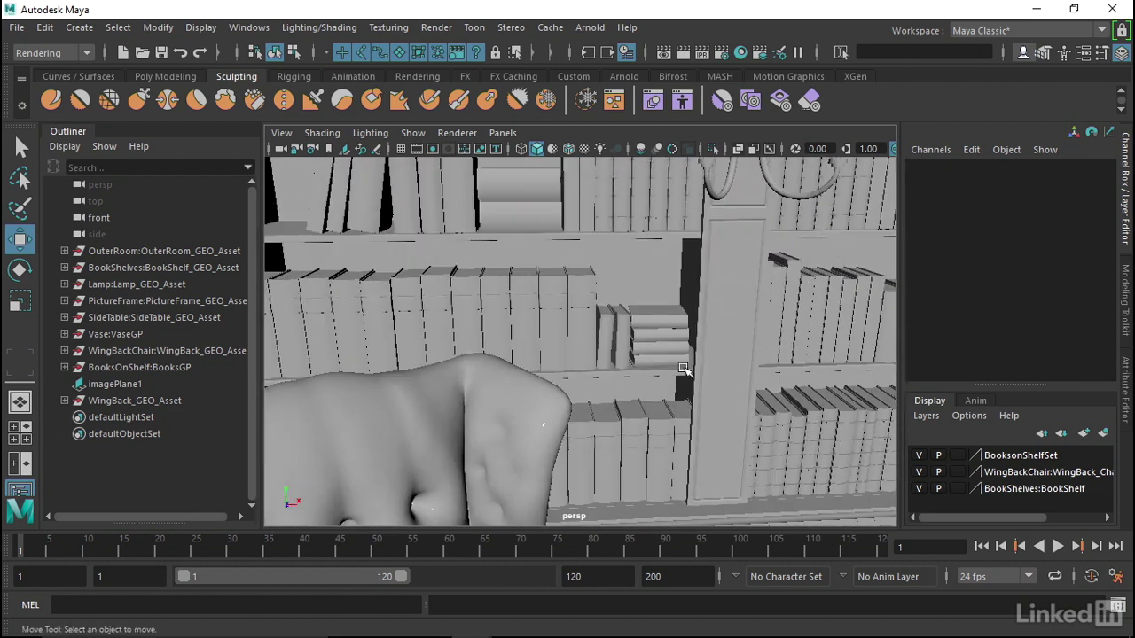
alt+middle_drag(681, 363, 499, 231)
alt+drag(498, 231, 627, 348)
mouse_move(692, 281)
alt+mouse_down()
mouse_move(471, 292)
mouse_move(414, 279)
mouse_move(424, 283)
alt+mouse_up()
Frame the whole room, then move in on the chairs, side table and vase
key([)
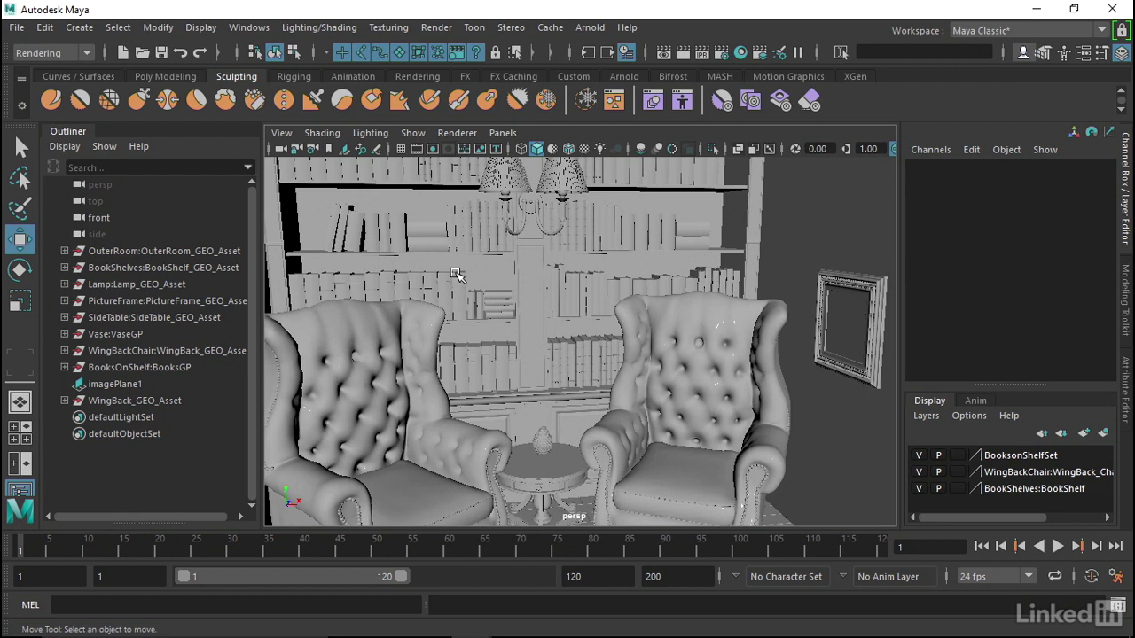
mouse_move(417, 195)
alt+right_down()
mouse_move(539, 352)
mouse_move(560, 304)
alt+right_up()
mouse_move(560, 303)
alt+mouse_down()
mouse_move(520, 316)
mouse_move(577, 324)
mouse_move(519, 324)
alt+mouse_up()
alt+right_drag(519, 325, 593, 345)
mouse_move(592, 346)
alt+mouse_down()
mouse_move(624, 331)
mouse_move(552, 319)
mouse_move(596, 302)
mouse_move(608, 312)
alt+mouse_up()
mouse_move(607, 313)
alt+right_down()
mouse_move(604, 334)
mouse_move(611, 314)
mouse_move(581, 306)
mouse_move(620, 375)
alt+right_up()
alt+middle_drag(621, 375, 627, 366)
mouse_move(627, 366)
alt+right_down()
mouse_move(678, 396)
mouse_move(483, 339)
alt+right_up()
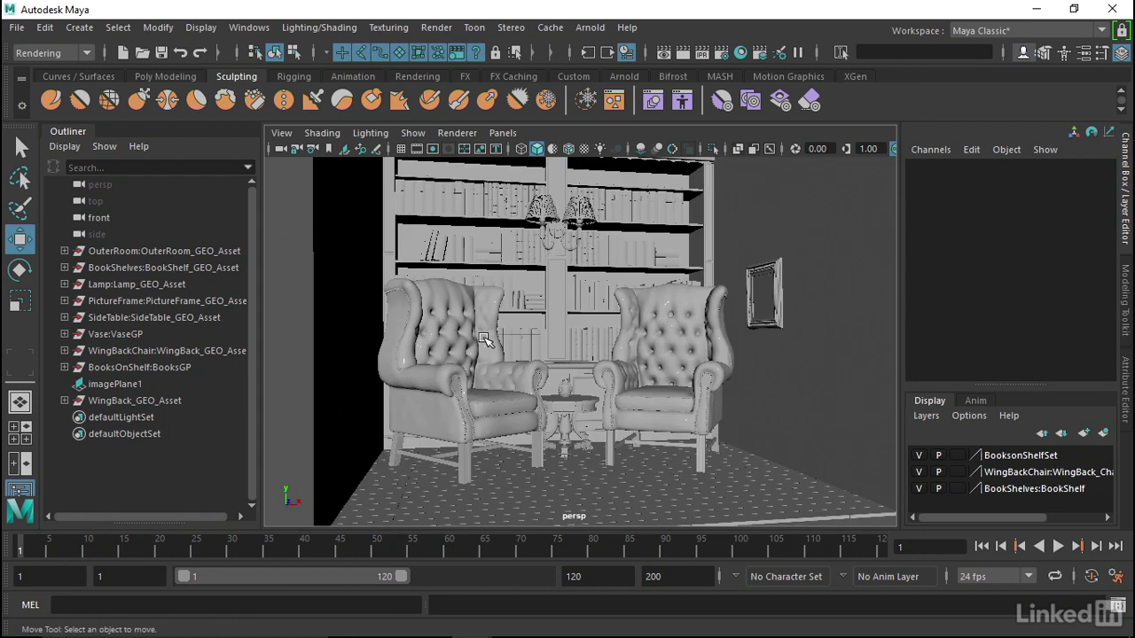
mouse_move(557, 324)
alt+right_down()
mouse_move(654, 332)
mouse_move(665, 365)
alt+right_up()
alt+drag(665, 366, 646, 432)
click(513, 364)
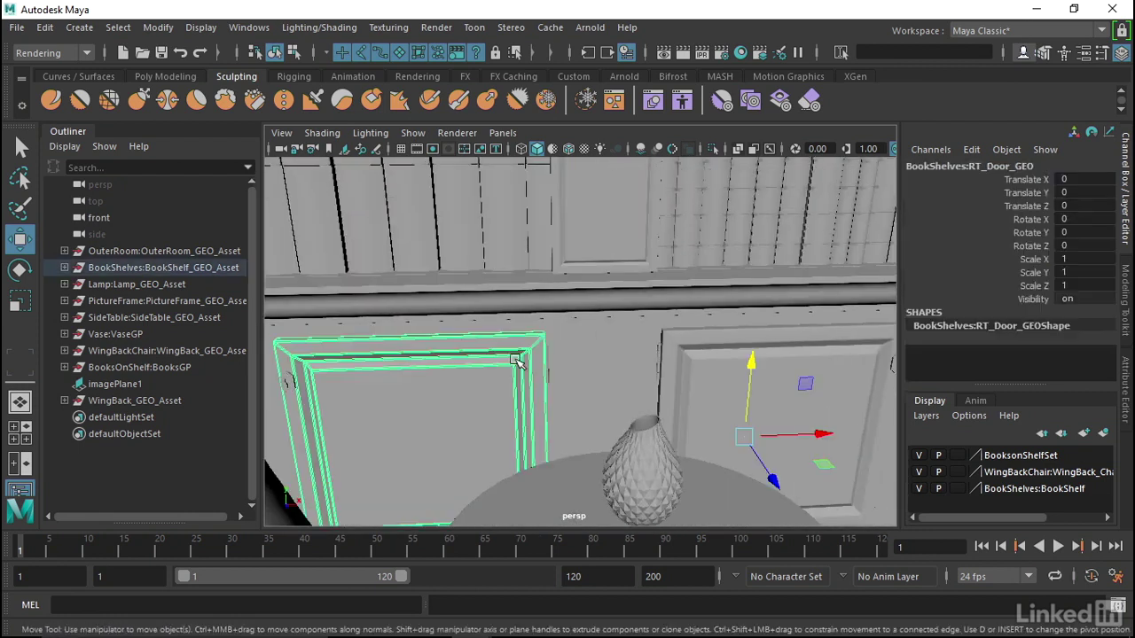
mouse_move(466, 342)
alt+right_down()
mouse_move(559, 396)
mouse_move(435, 261)
mouse_move(483, 277)
mouse_move(511, 272)
mouse_move(532, 283)
mouse_move(543, 315)
mouse_move(653, 326)
alt+right_up()
click(508, 271)
click(544, 315)
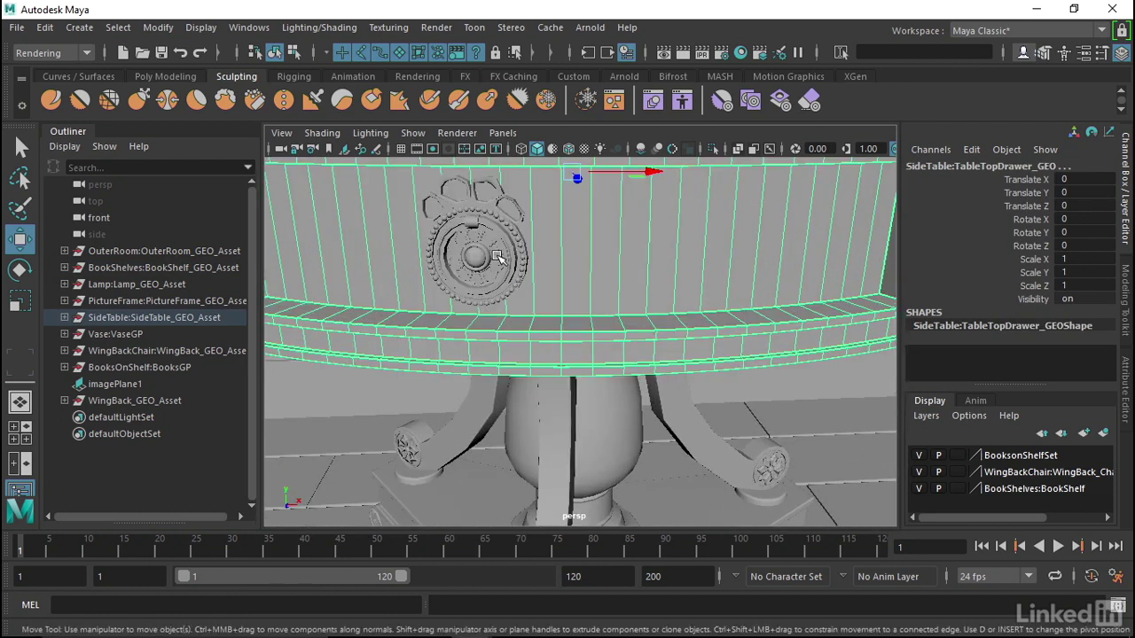
click(497, 284)
alt+right_drag(496, 284, 531, 306)
alt+middle_drag(540, 291, 580, 314)
click(585, 311)
click(521, 296)
click(710, 410)
click(616, 490)
alt+middle_drag(615, 490, 596, 379)
alt+drag(596, 379, 612, 355)
click(434, 365)
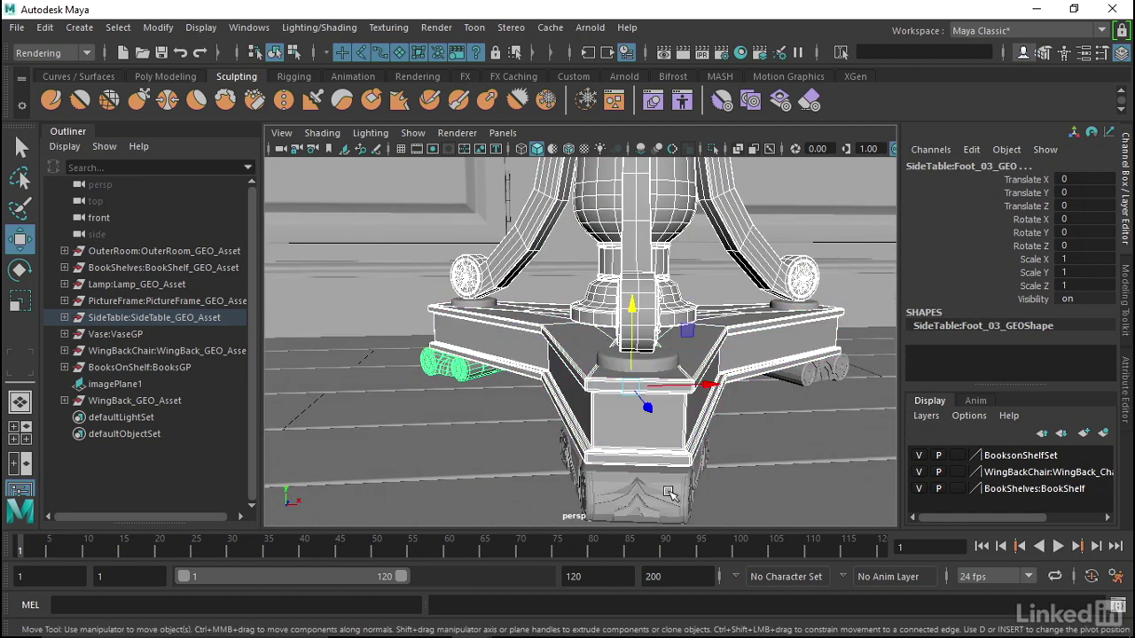
click(634, 492)
click(825, 370)
mouse_move(824, 371)
alt+mouse_down()
mouse_move(497, 332)
mouse_move(519, 291)
mouse_move(629, 261)
mouse_move(601, 330)
alt+mouse_up()
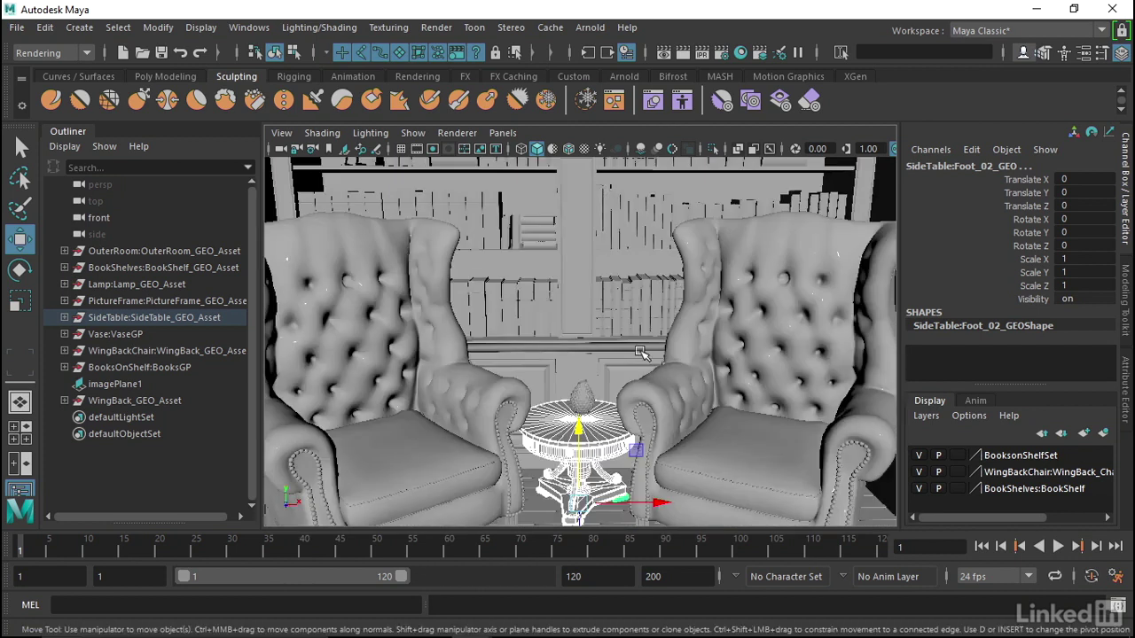
alt+drag(601, 331, 690, 135)
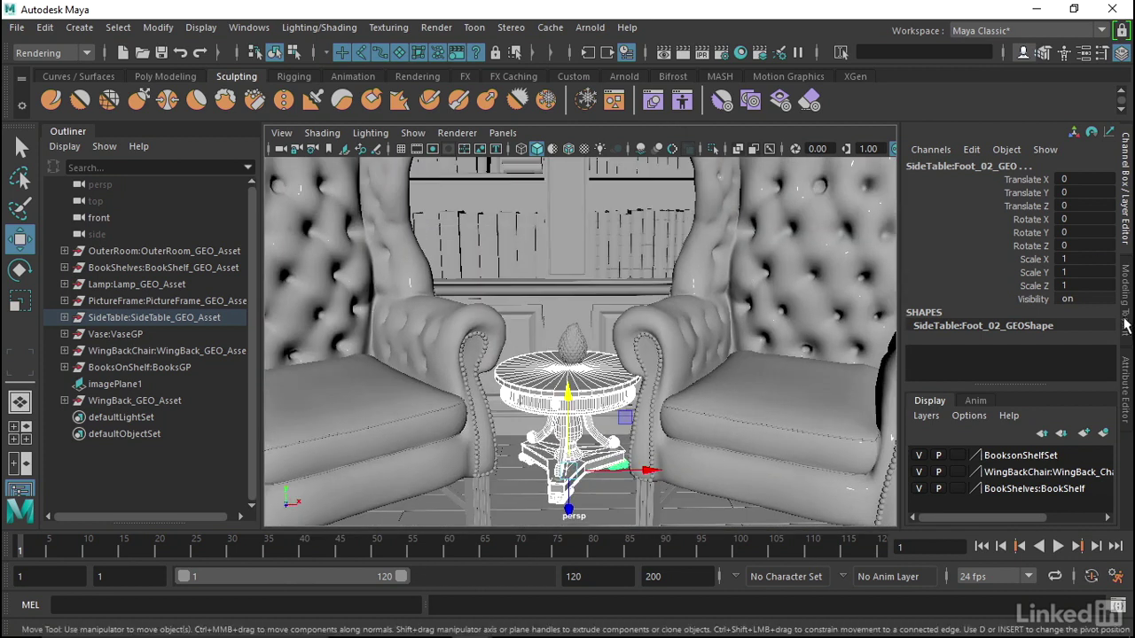
Bring up the Modeling Toolkit panel for the selected side table
click(1126, 302)
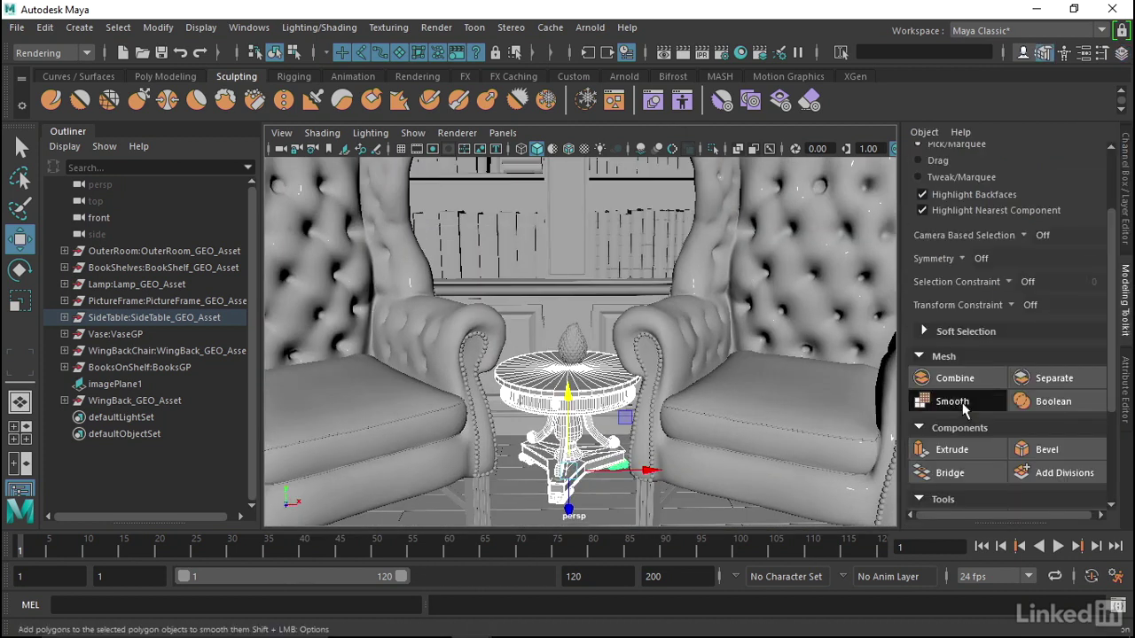